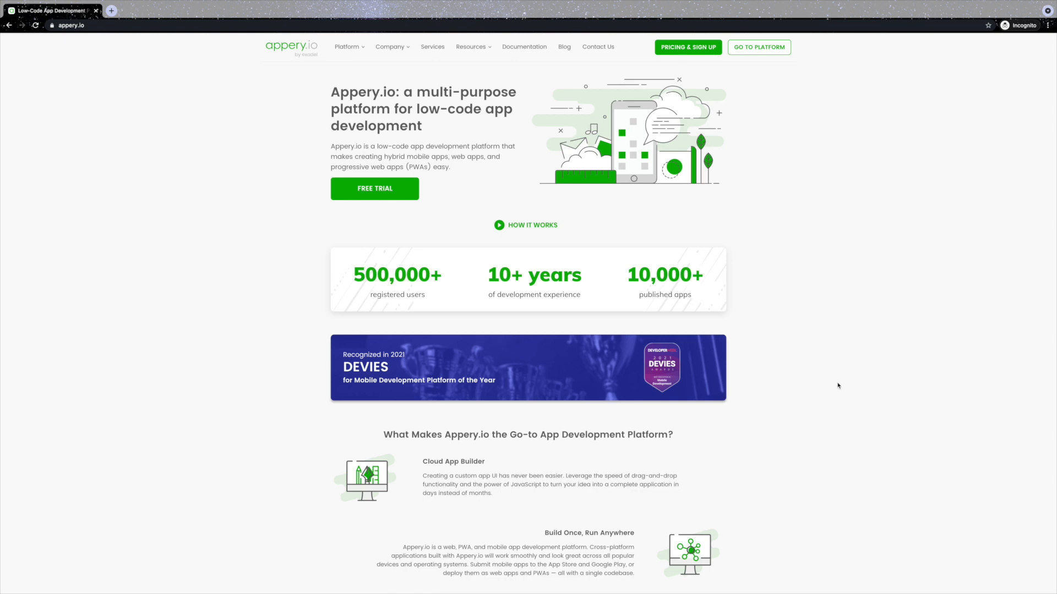
Step: Go to the platform's apps list and start creating a new app
click(761, 53)
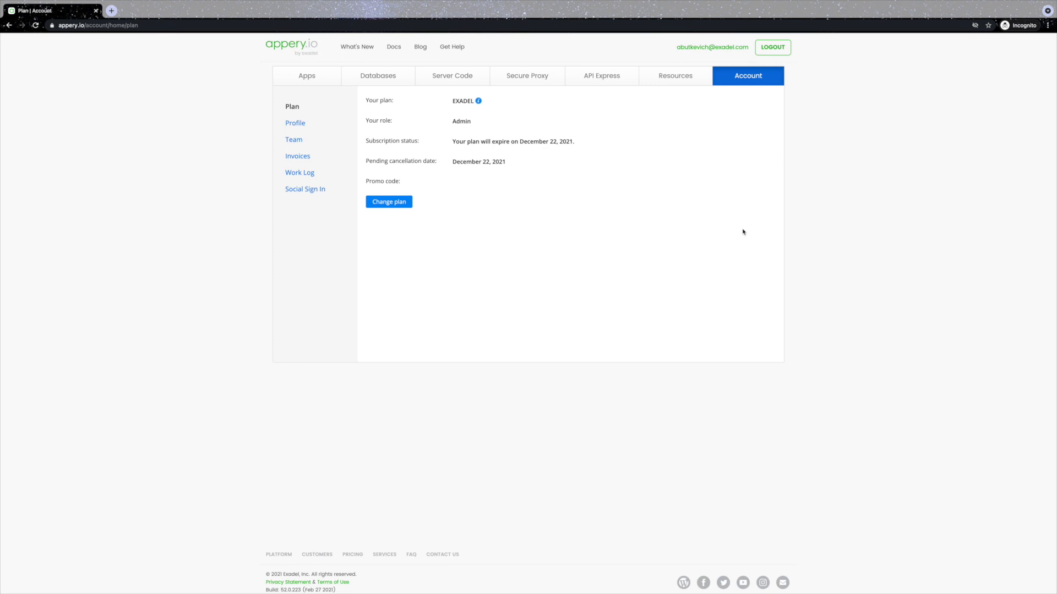
click(300, 77)
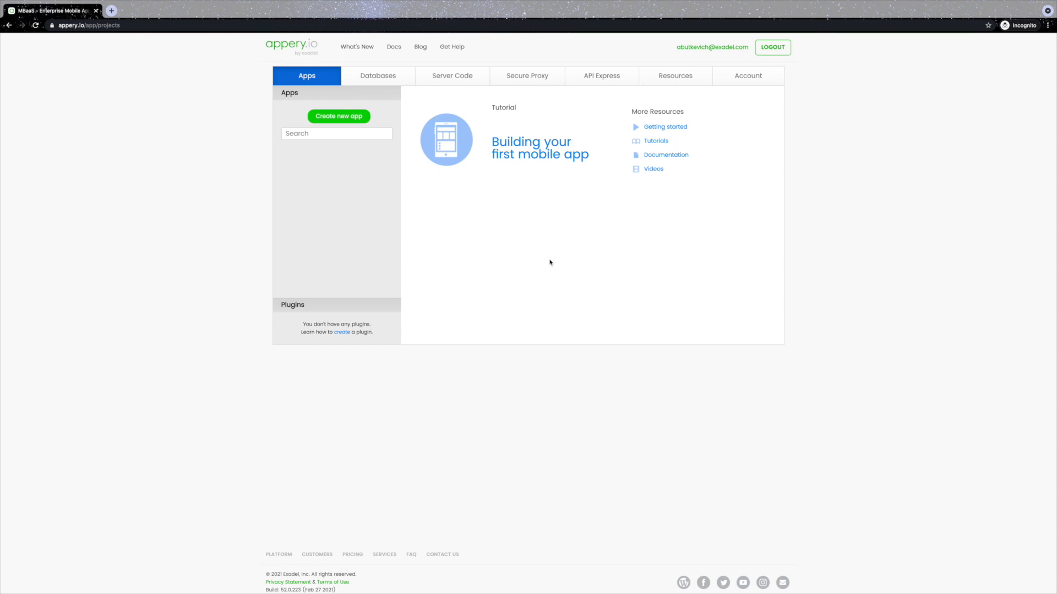
click(342, 117)
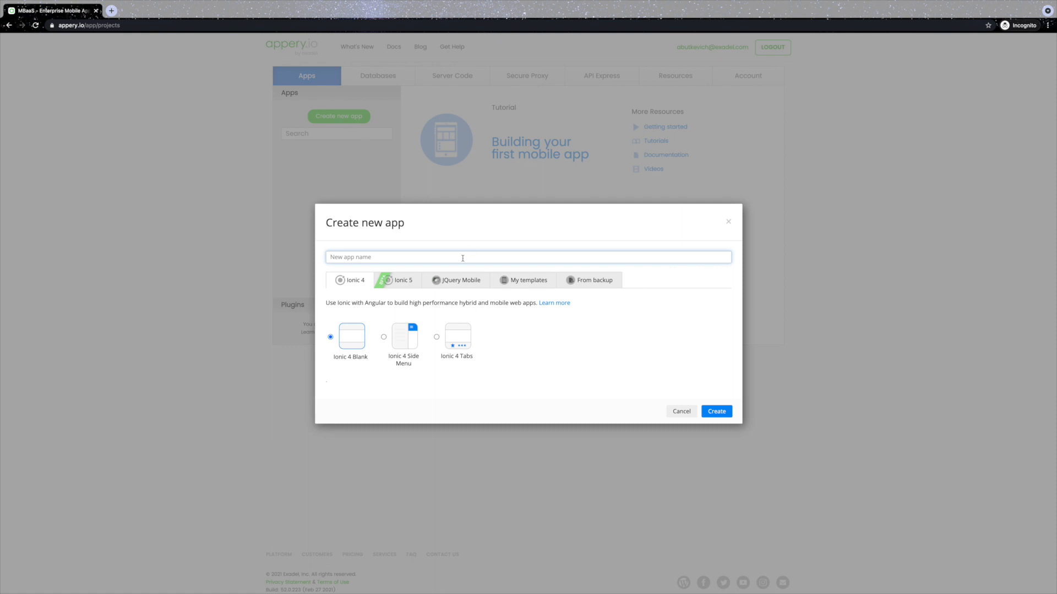
Step: Examine the new-app options for Ionic 4, Ionic 5, jQuery Mobile, custom templates and restoring from a backup file
click(406, 280)
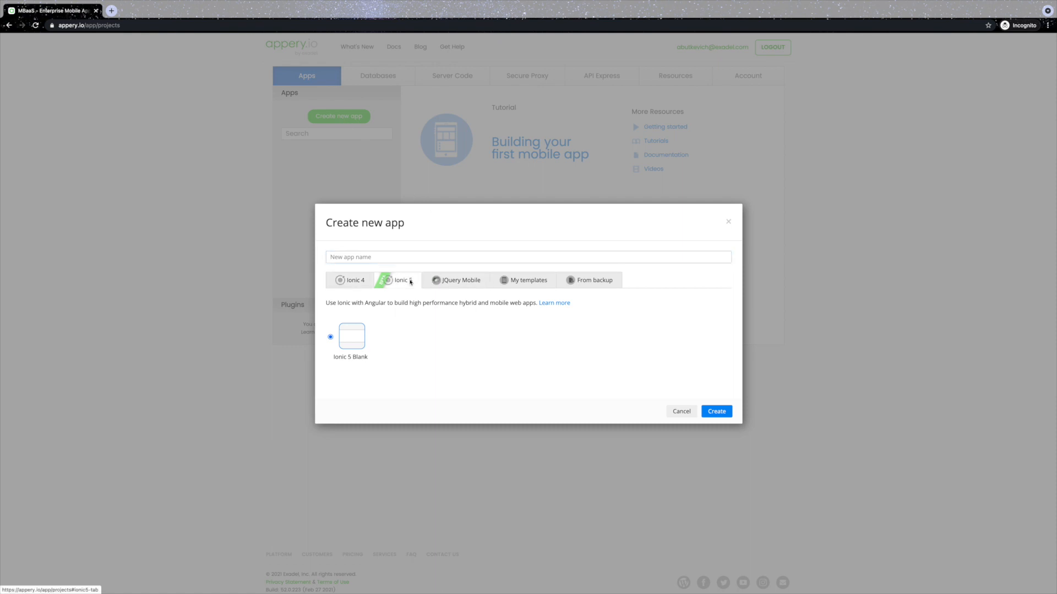
click(469, 284)
click(515, 284)
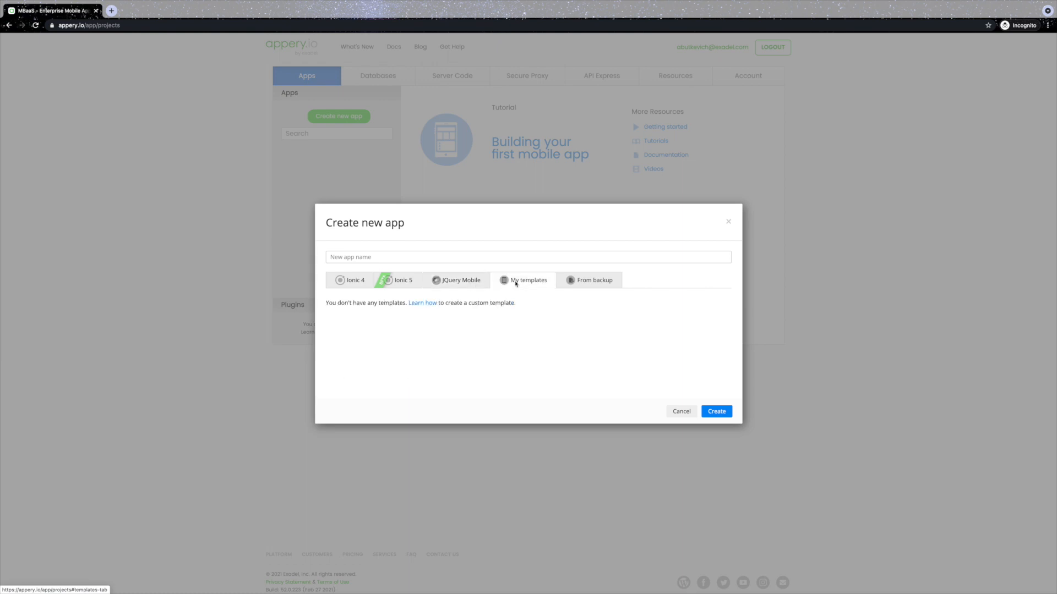
click(577, 283)
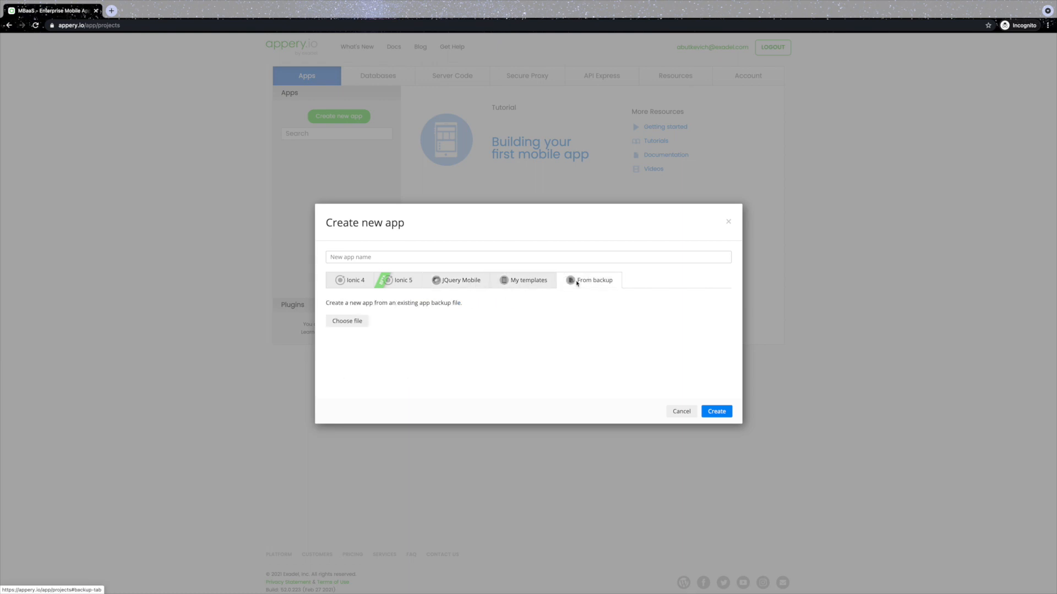
click(356, 283)
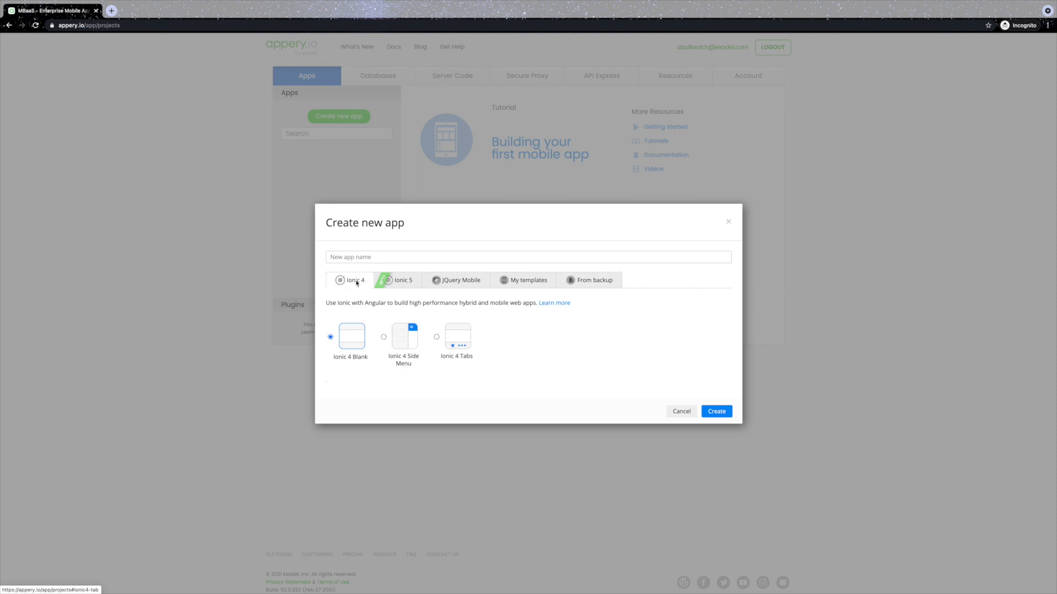
click(399, 281)
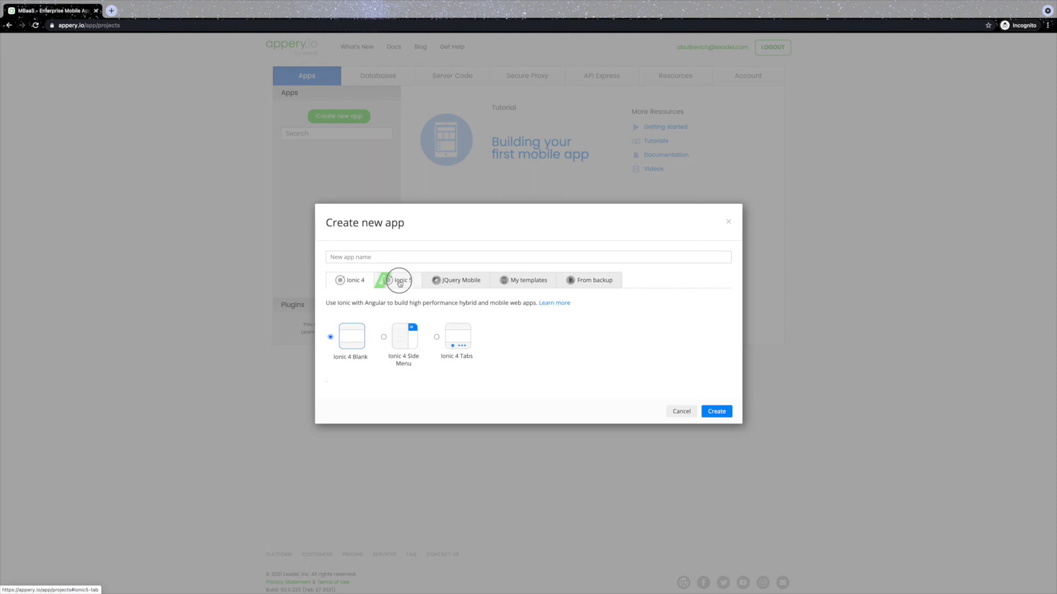
click(456, 282)
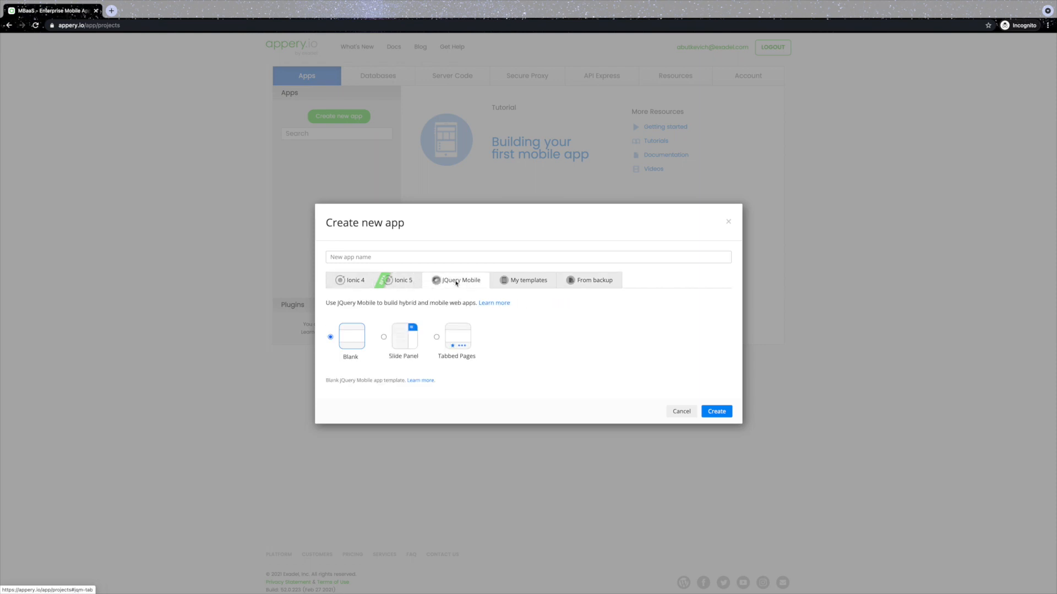
click(516, 283)
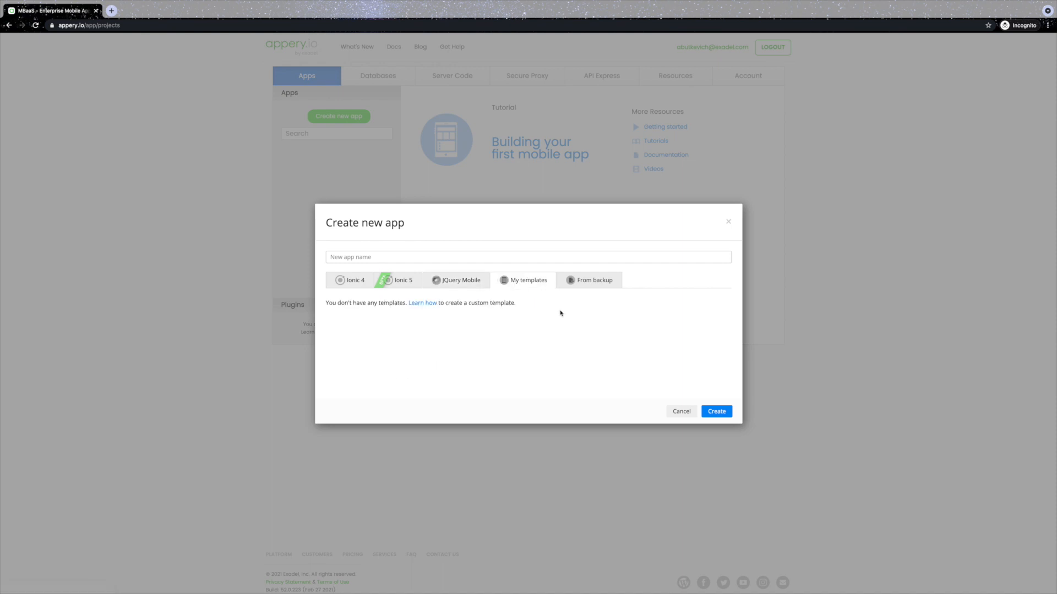
click(584, 284)
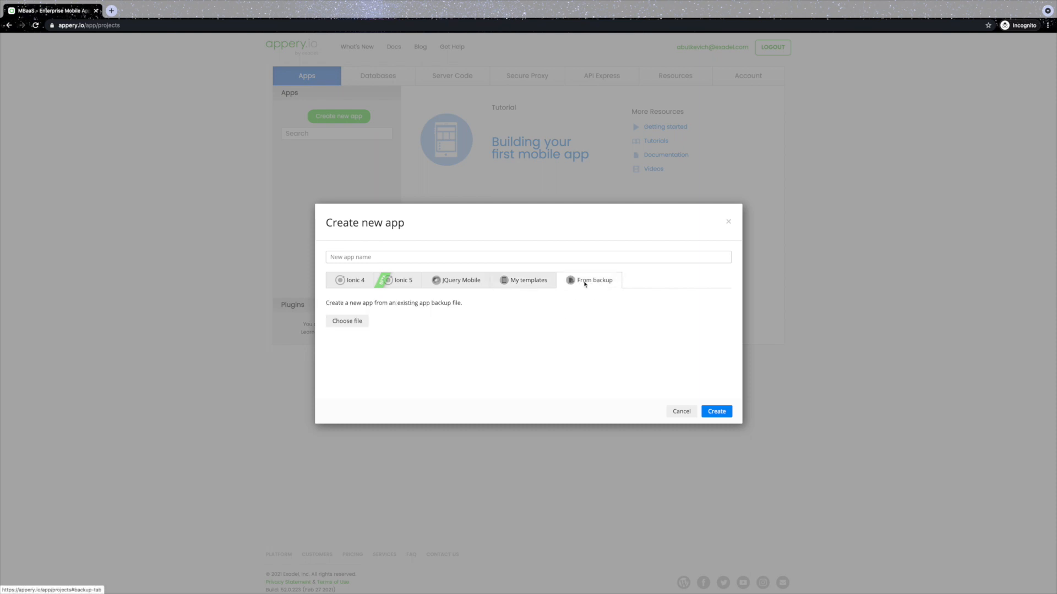
click(356, 324)
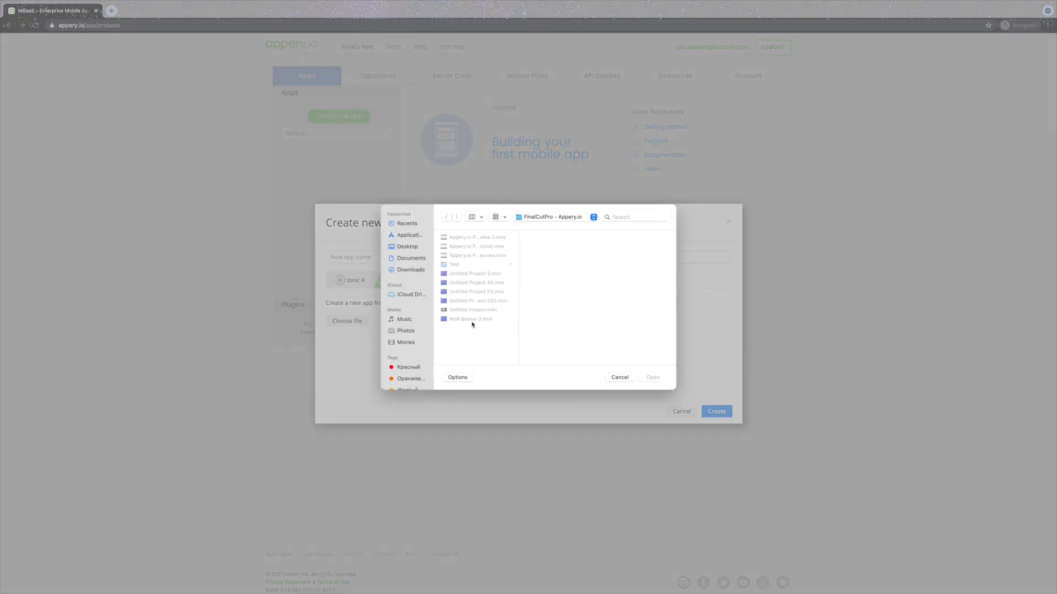
click(619, 377)
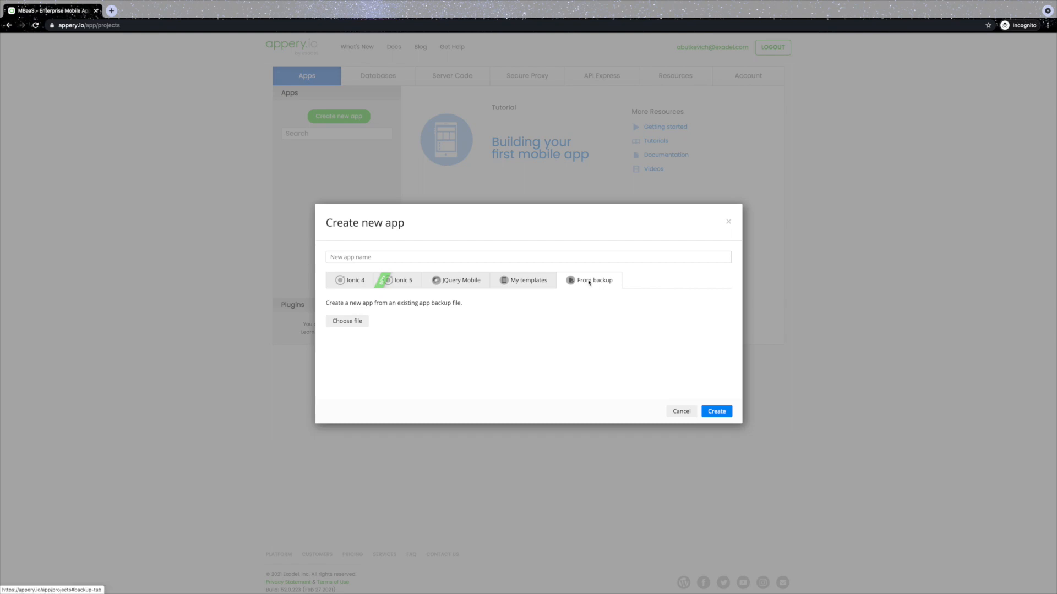
Step: Create an Ionic 5 Blank app named Ionic5HelloWorld
click(404, 282)
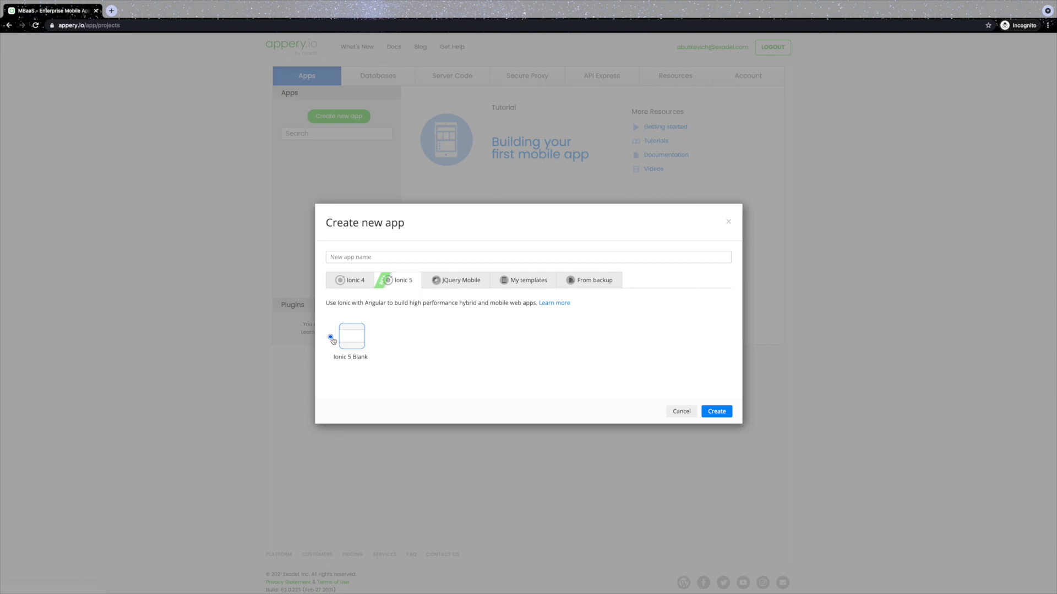
click(354, 257)
text(Ionic5HelloWorld)
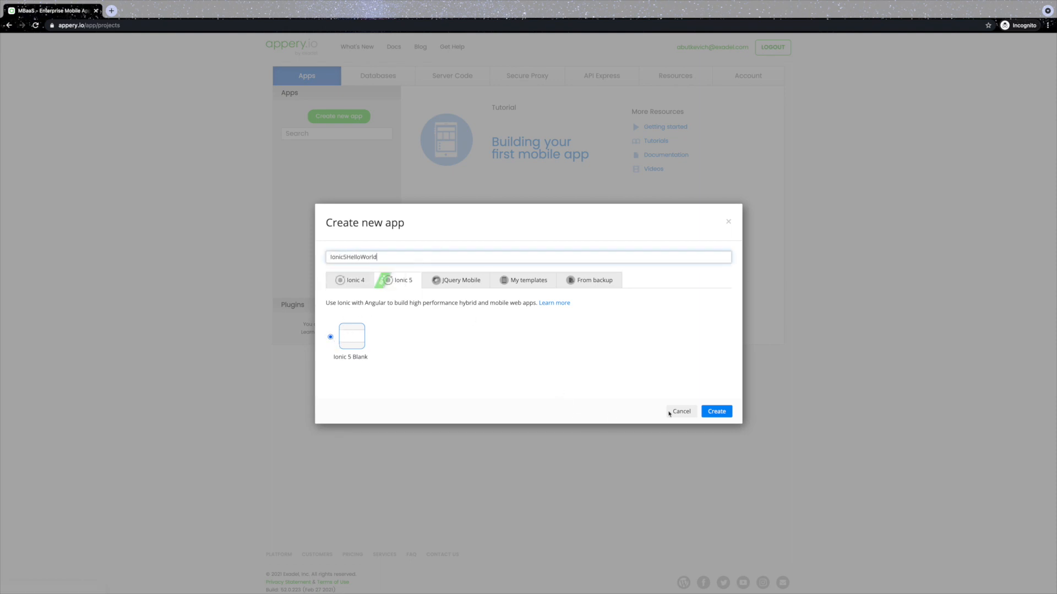
click(714, 412)
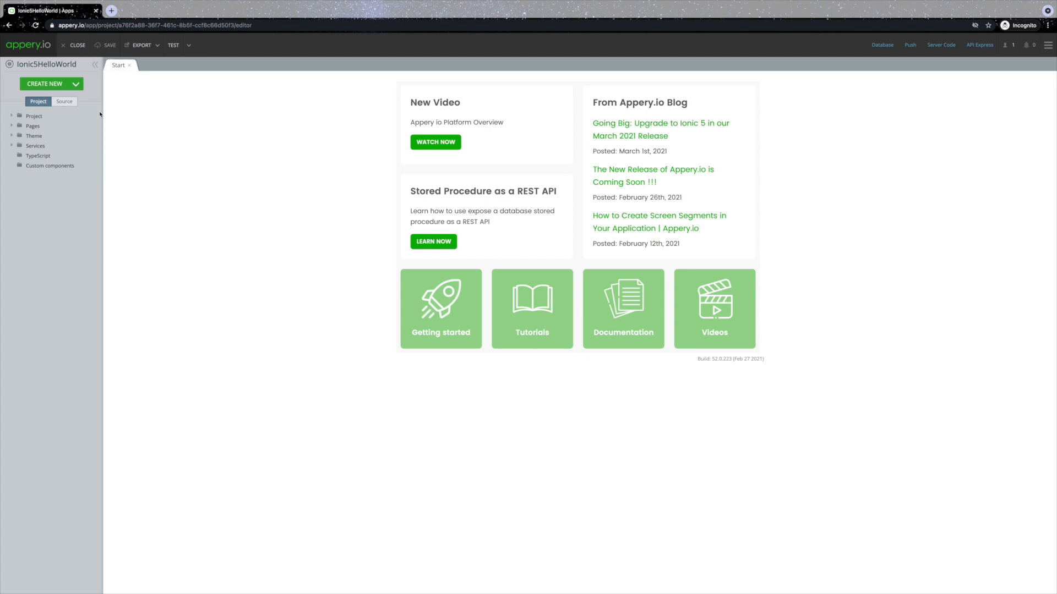
Step: Create a new page named MyNewPage with a navigation route for it
click(76, 85)
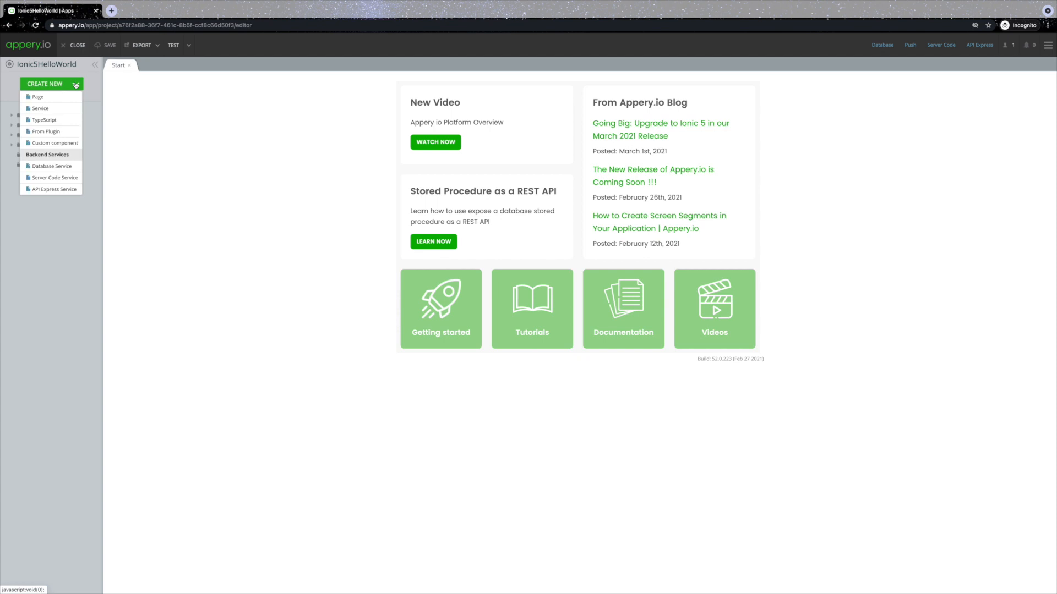
click(39, 96)
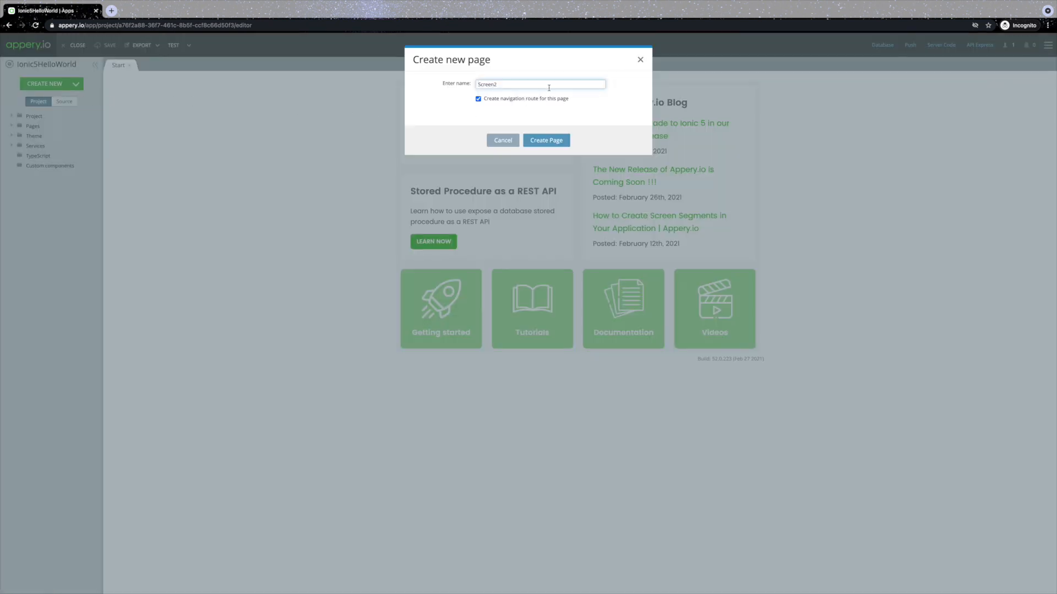
drag(532, 86, 465, 88)
text(MyNewPage)
click(543, 140)
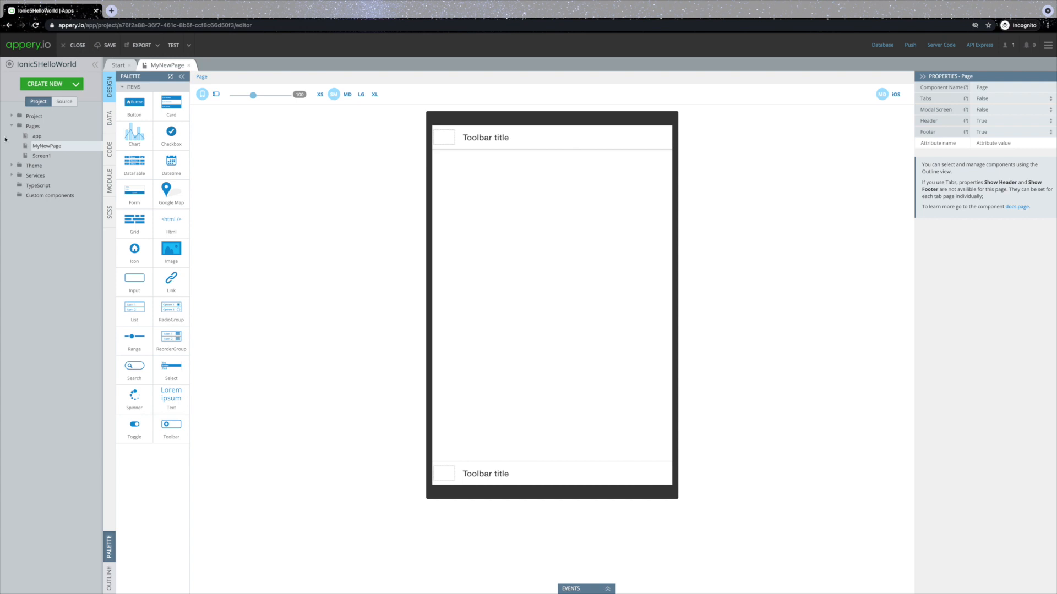
Step: Open the app and Screen1 pages and try switching the app page's Menu and Split Pane properties on and off
click(37, 136)
click(41, 155)
click(37, 136)
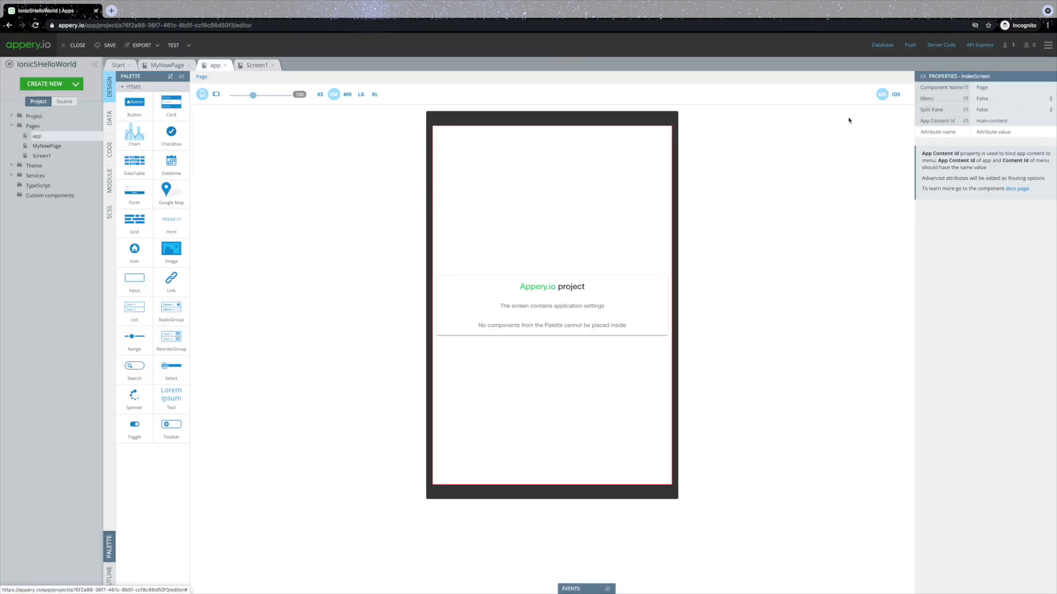
click(997, 110)
click(996, 101)
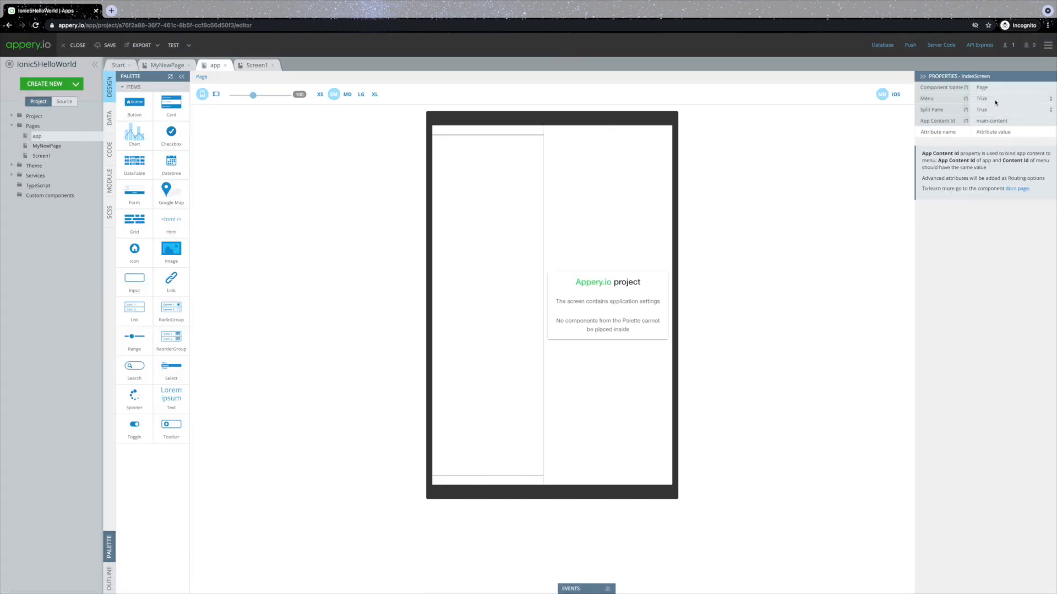
click(994, 99)
click(720, 214)
click(983, 102)
click(986, 111)
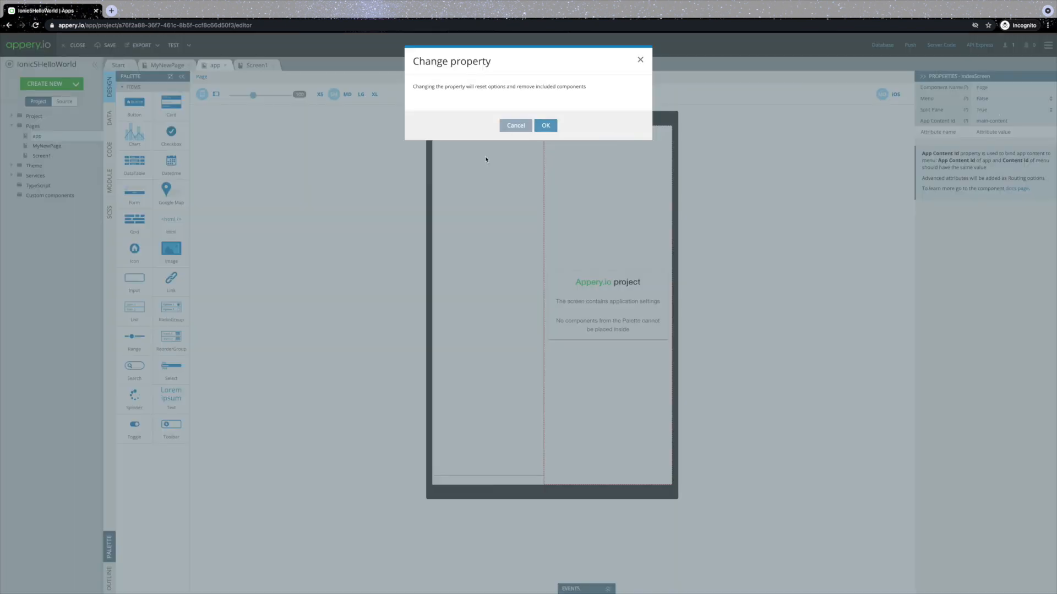
click(544, 124)
Step: View the MyNewPage and Screen1 pages and select the content area of MyNewPage to inspect its properties
click(56, 147)
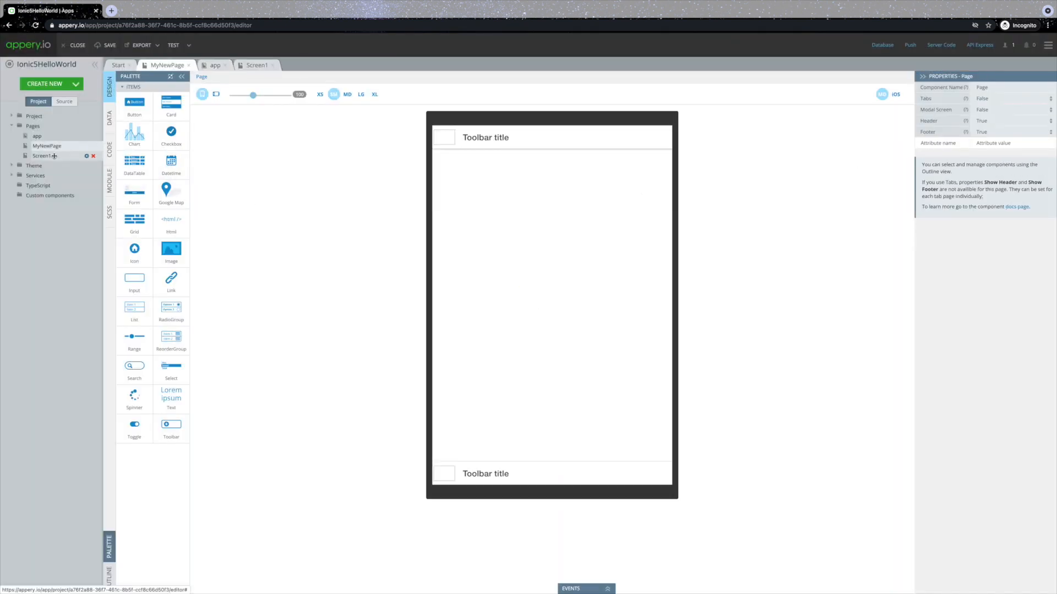
click(54, 155)
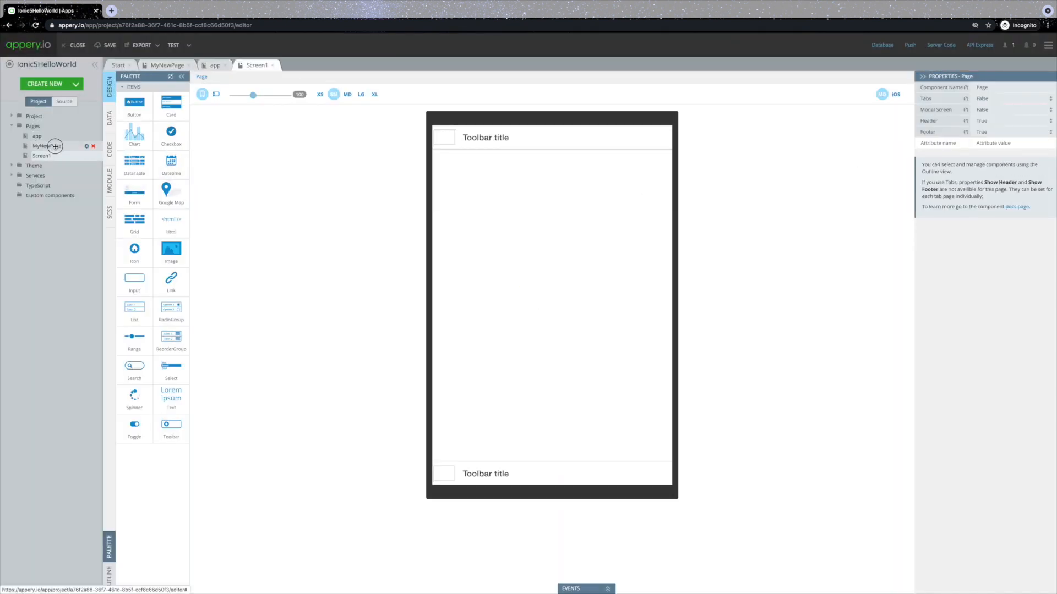
click(55, 146)
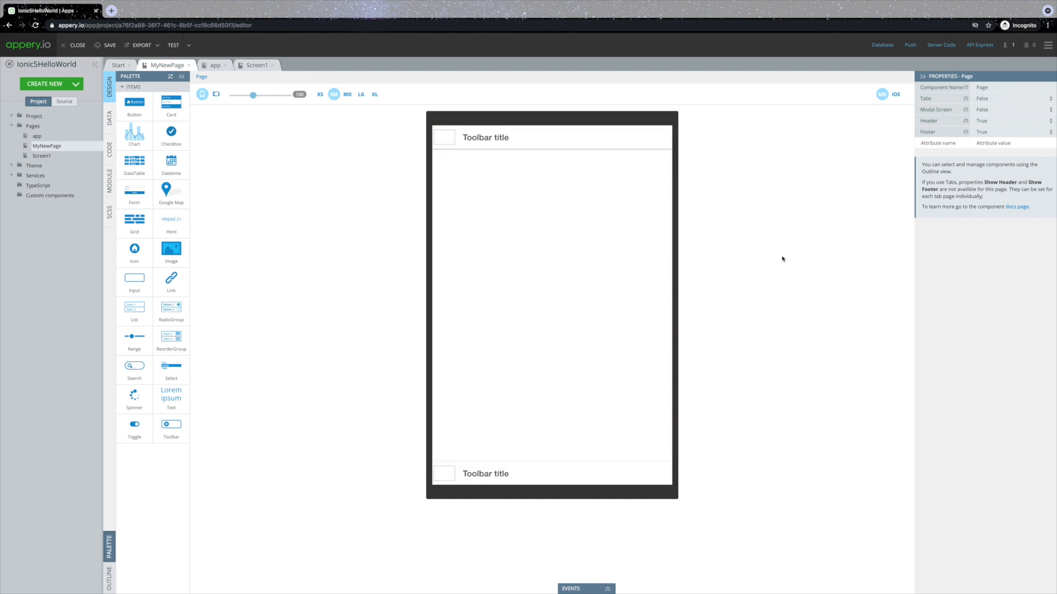
click(591, 331)
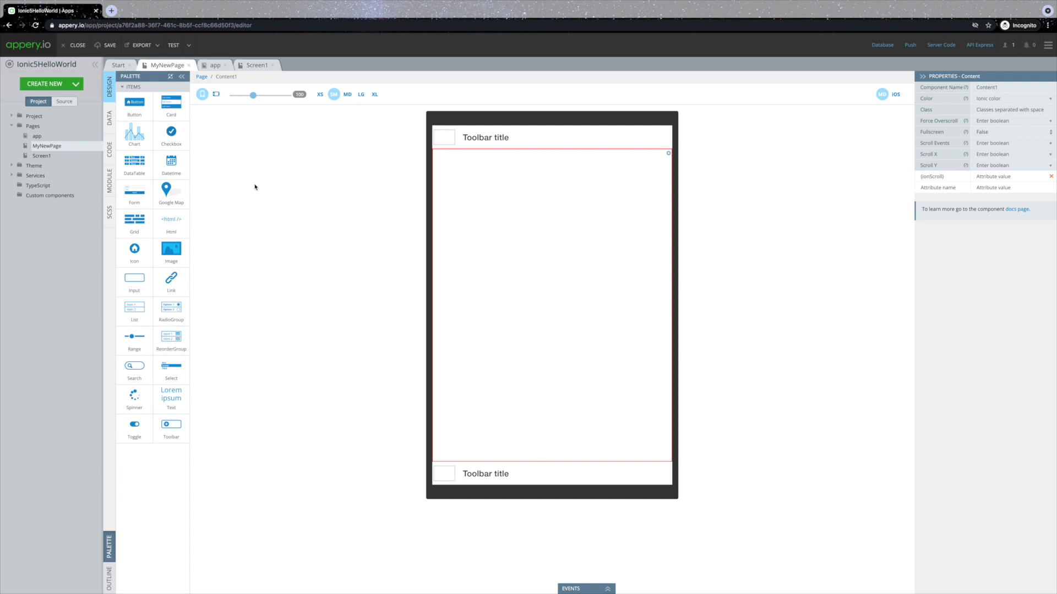
Step: Import the Autocomplete plugin from the plugin catalog into the project
click(76, 83)
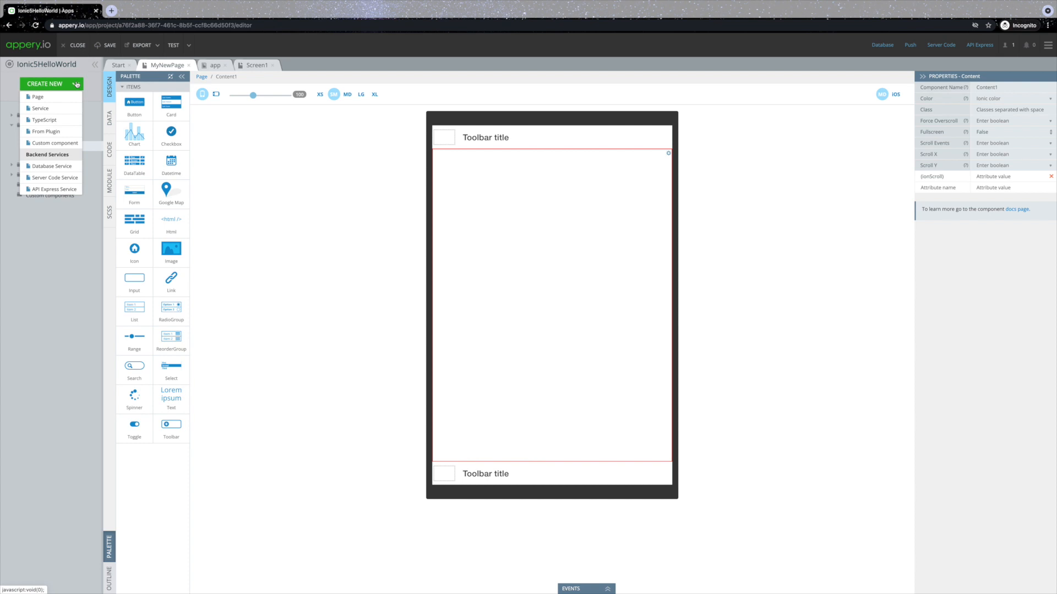
click(66, 135)
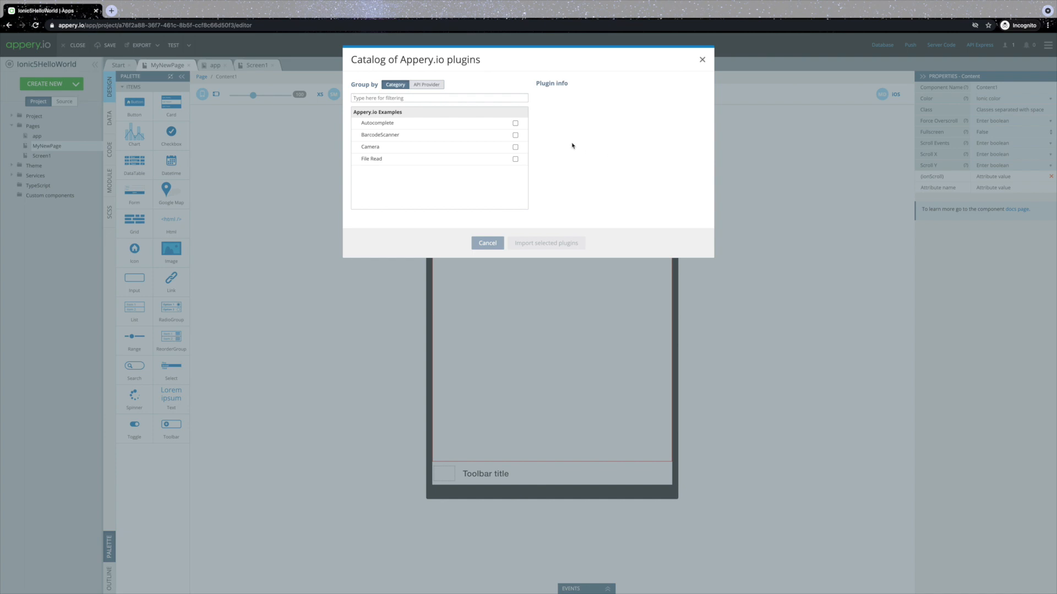
click(515, 124)
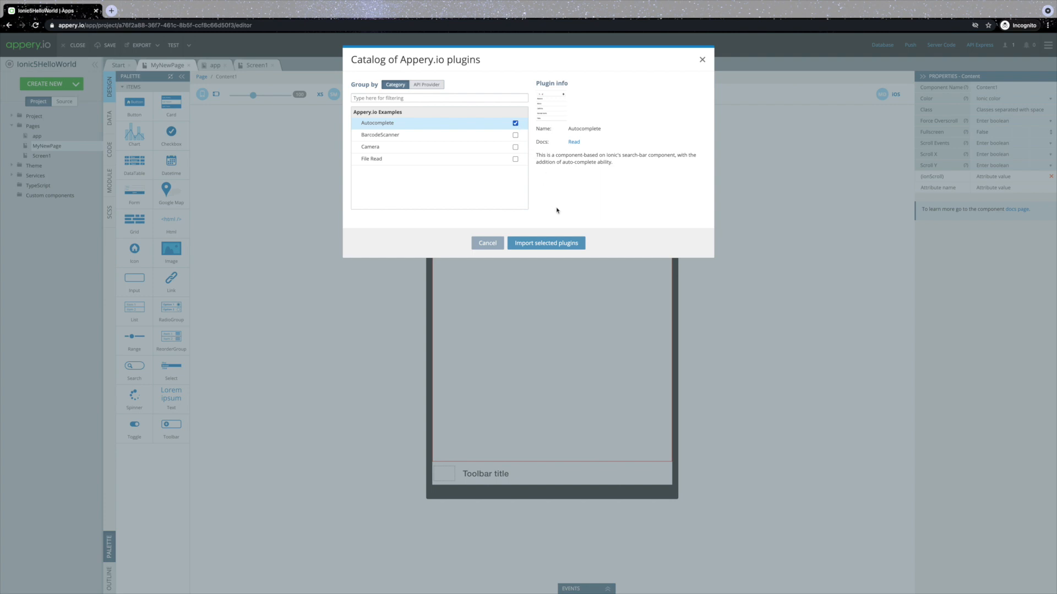
click(546, 243)
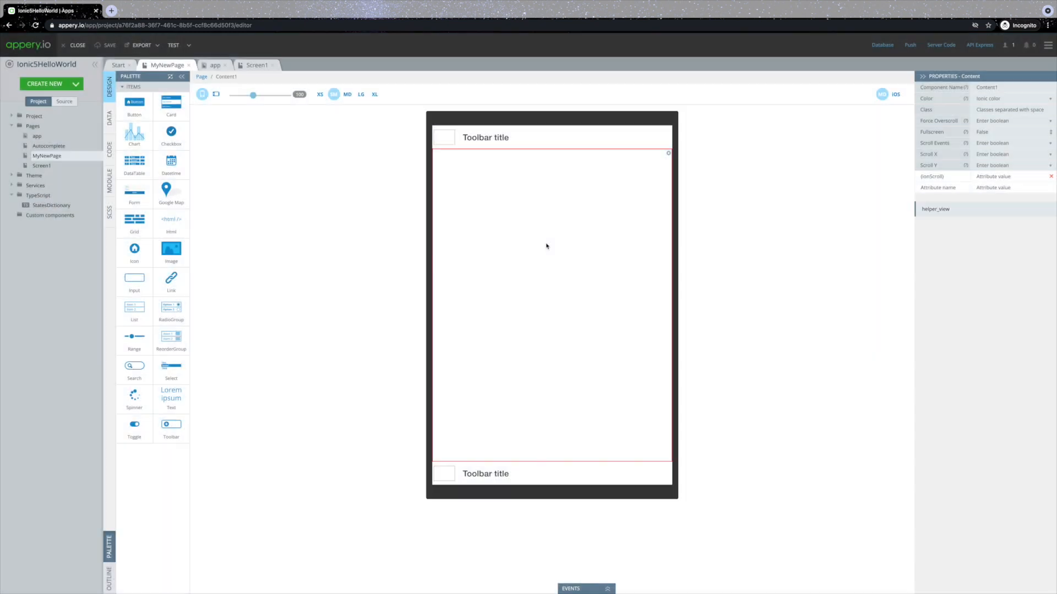
Step: Examine the imported Autocomplete page, the StatesDictionary script and the project's page routing
click(60, 147)
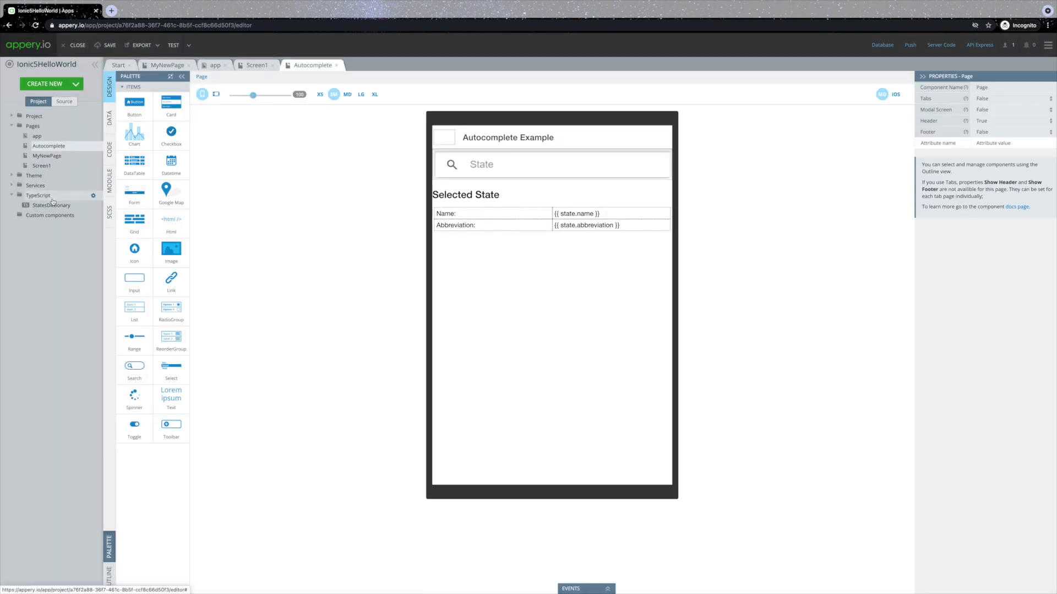
click(52, 206)
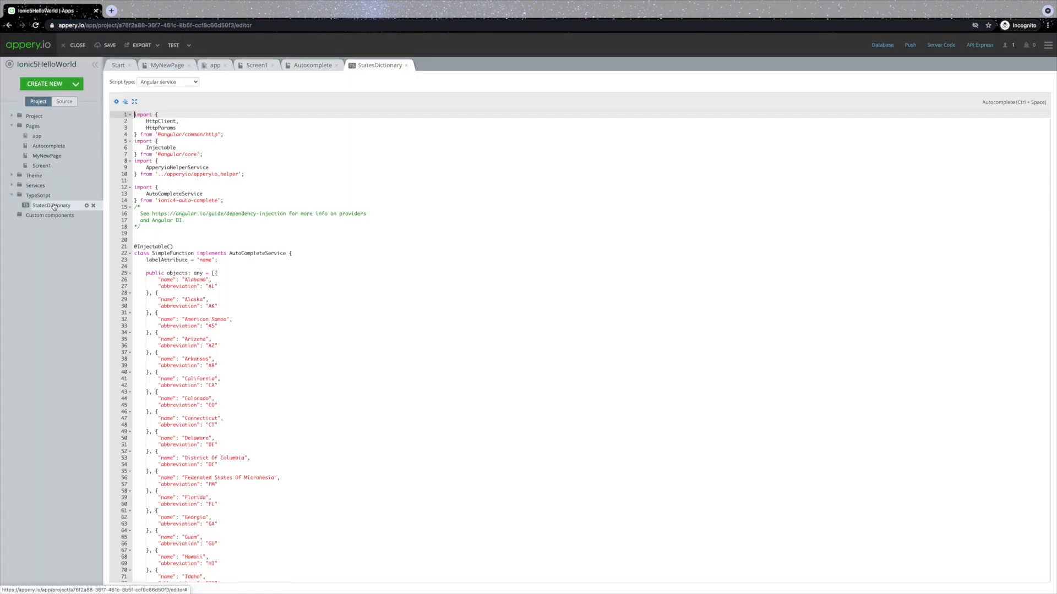
click(49, 146)
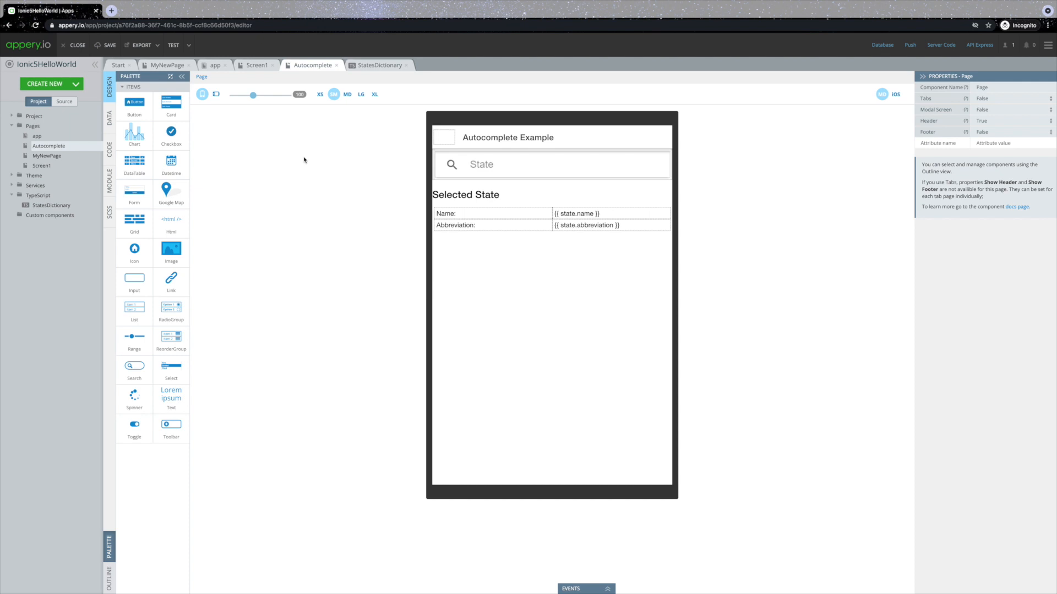
click(12, 117)
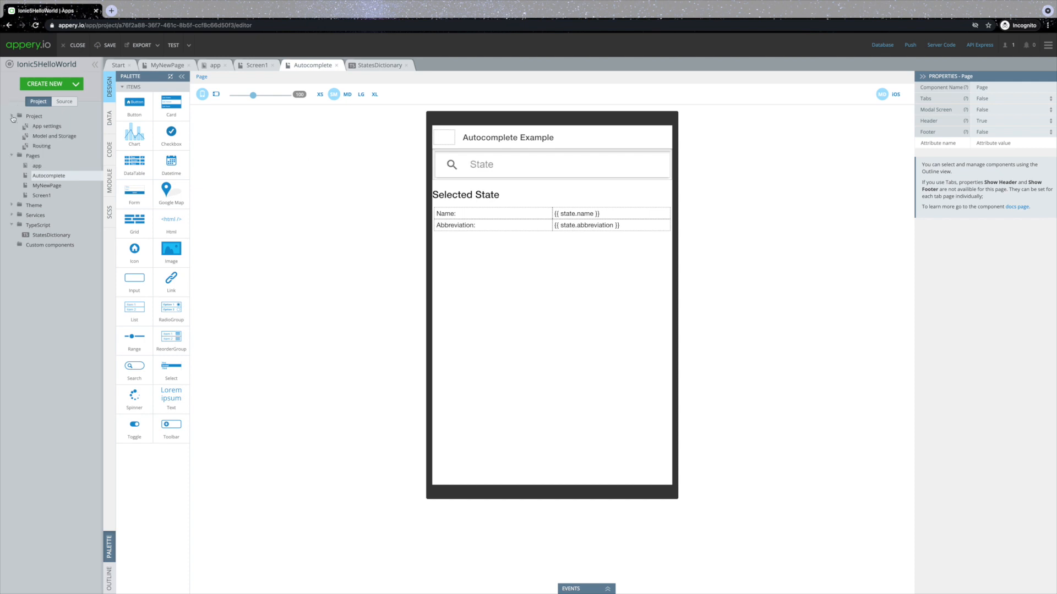
click(71, 147)
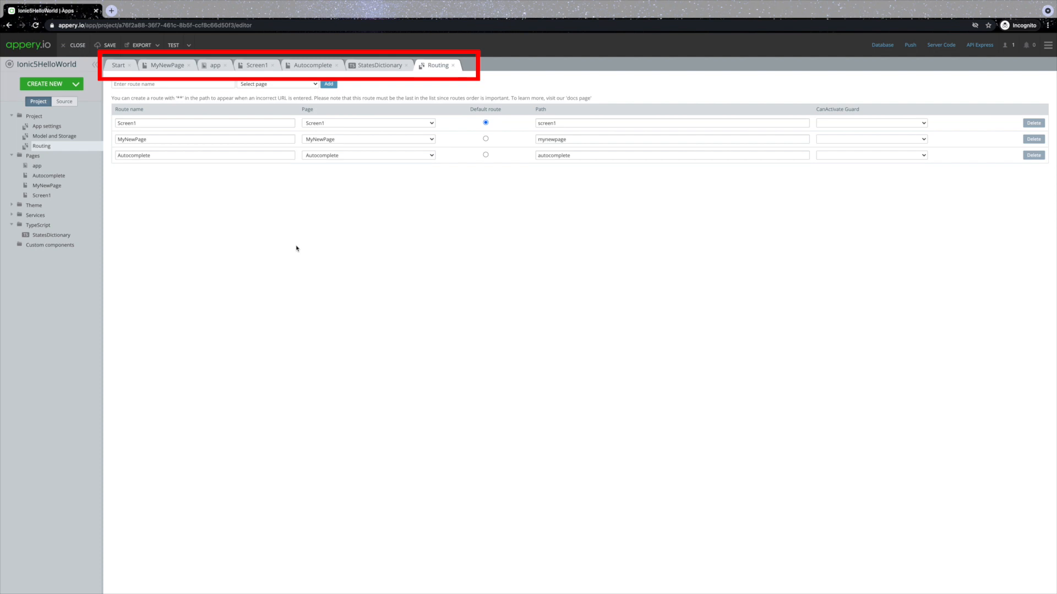
Step: Inspect the properties of the Autocomplete page's Name grid cell, its Selected State heading and the page itself
click(309, 68)
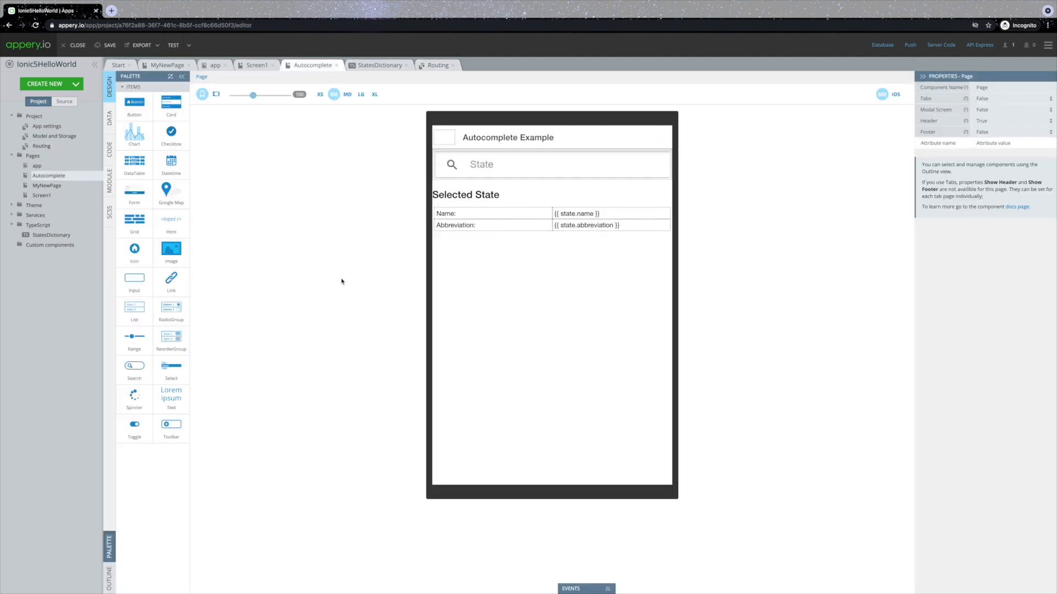
click(488, 216)
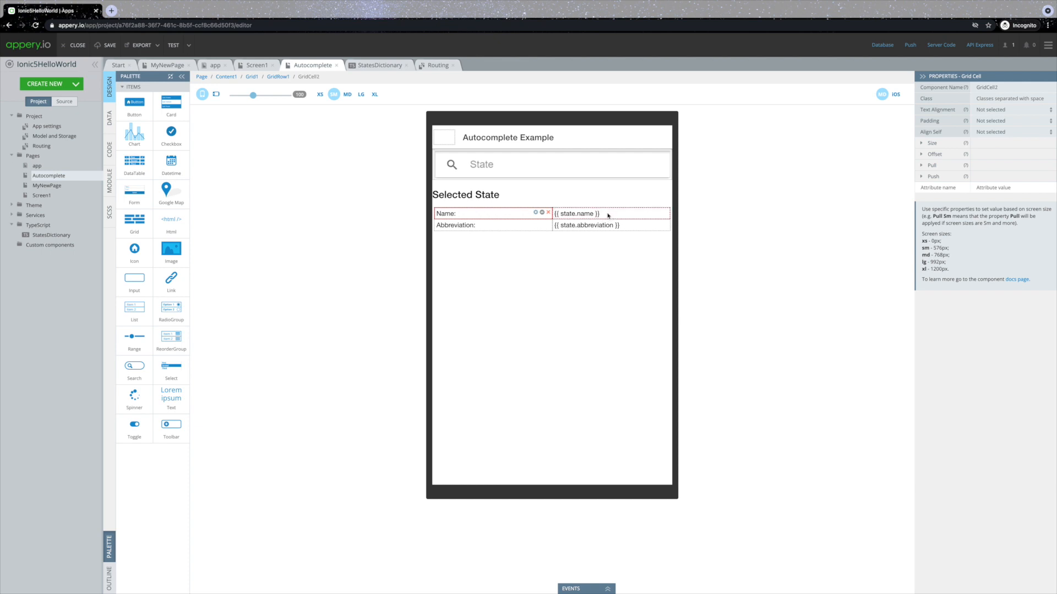
click(589, 199)
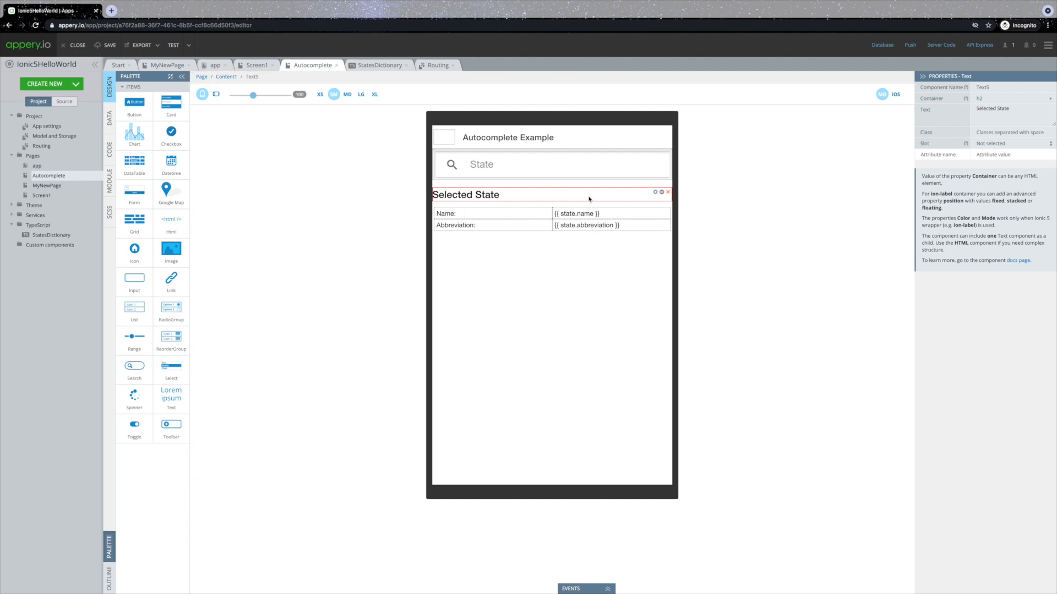
click(203, 77)
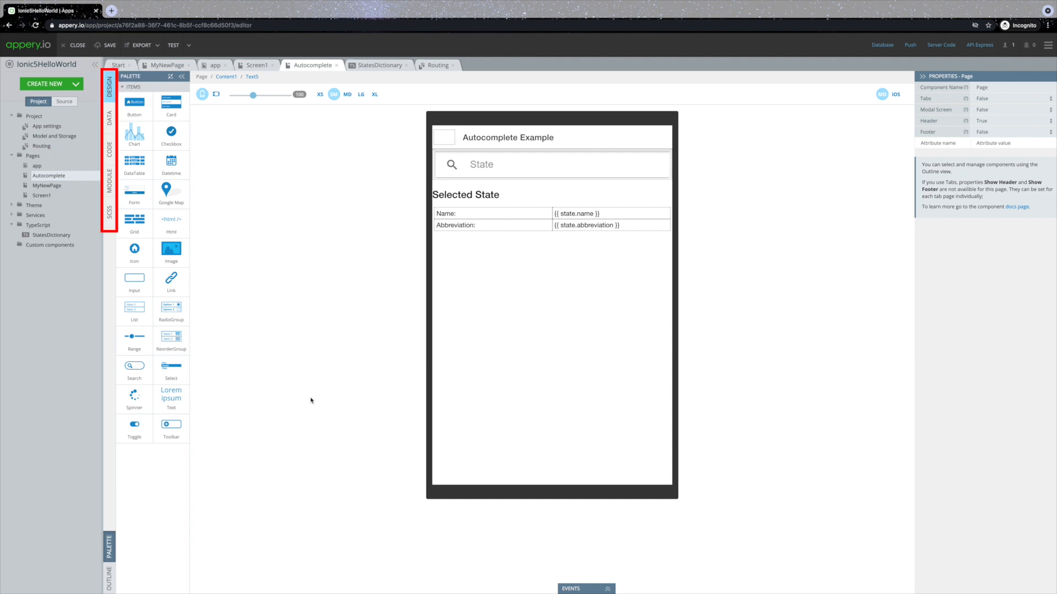
Step: View the Autocomplete page's data sources, code, module settings and SCSS
click(112, 97)
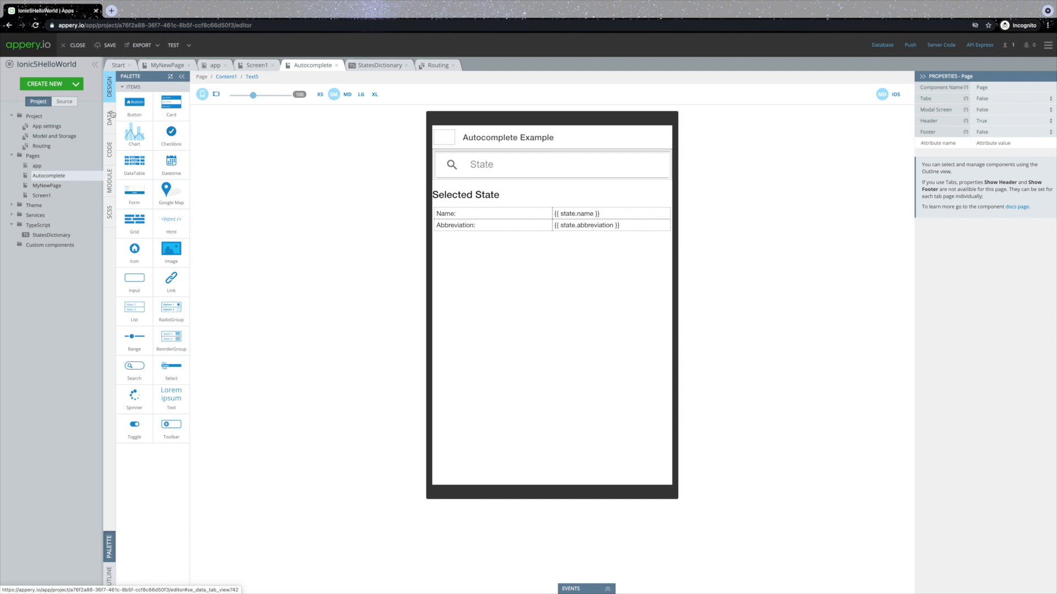
click(112, 122)
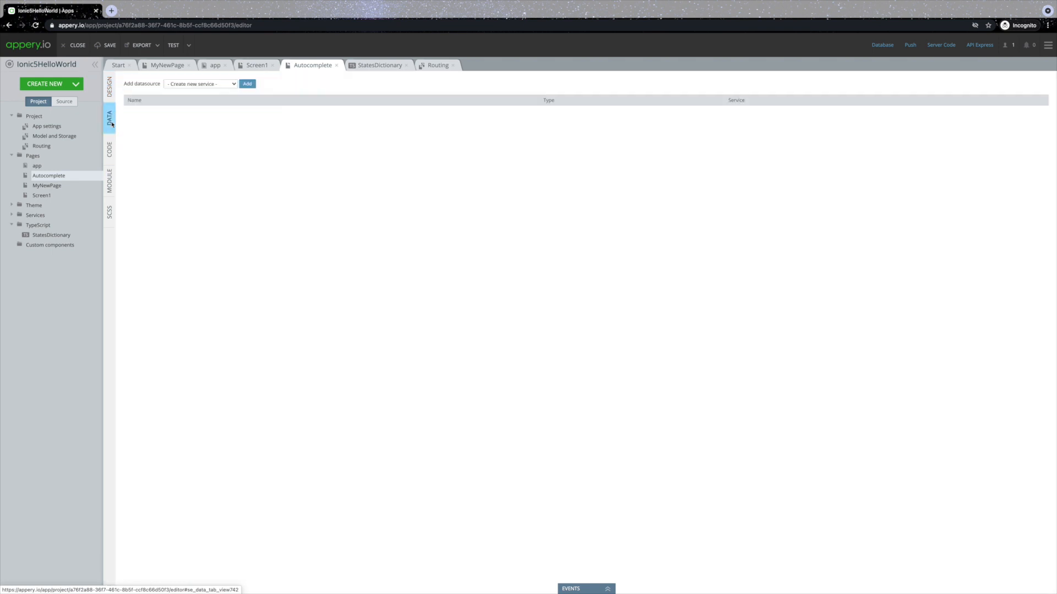
click(111, 151)
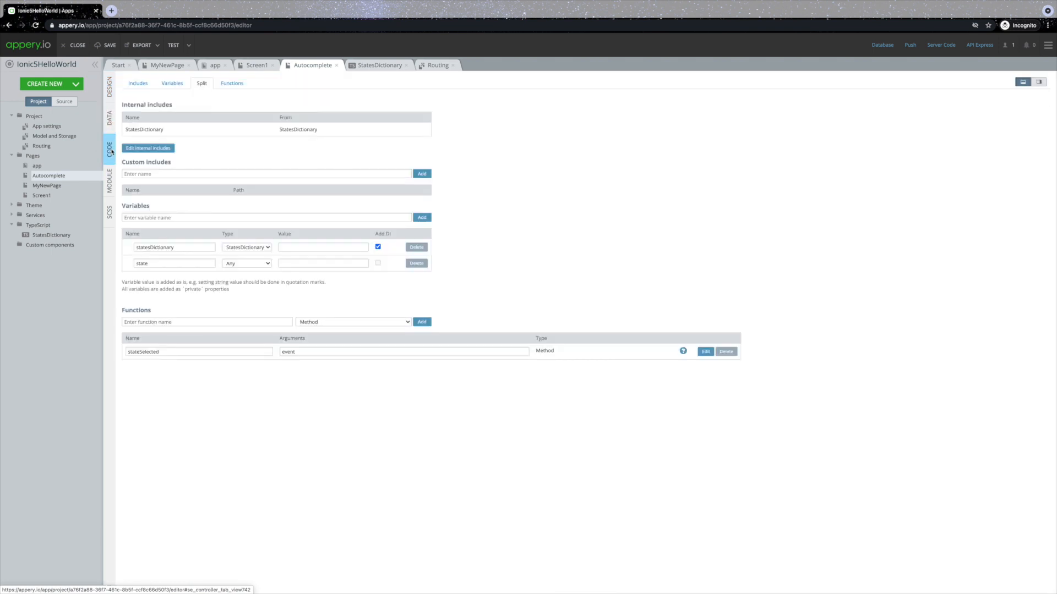
click(110, 182)
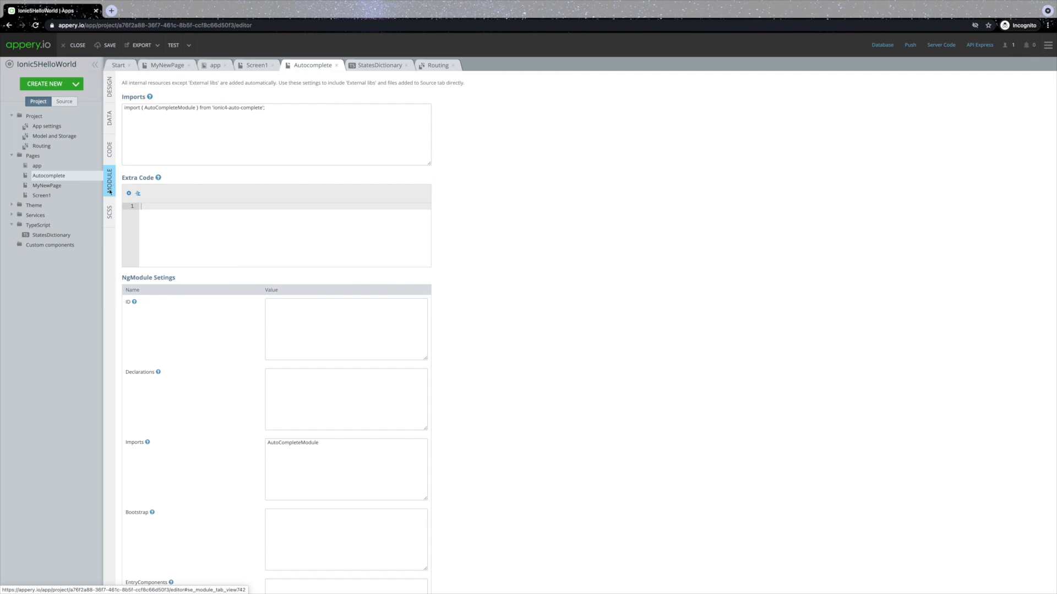
click(109, 213)
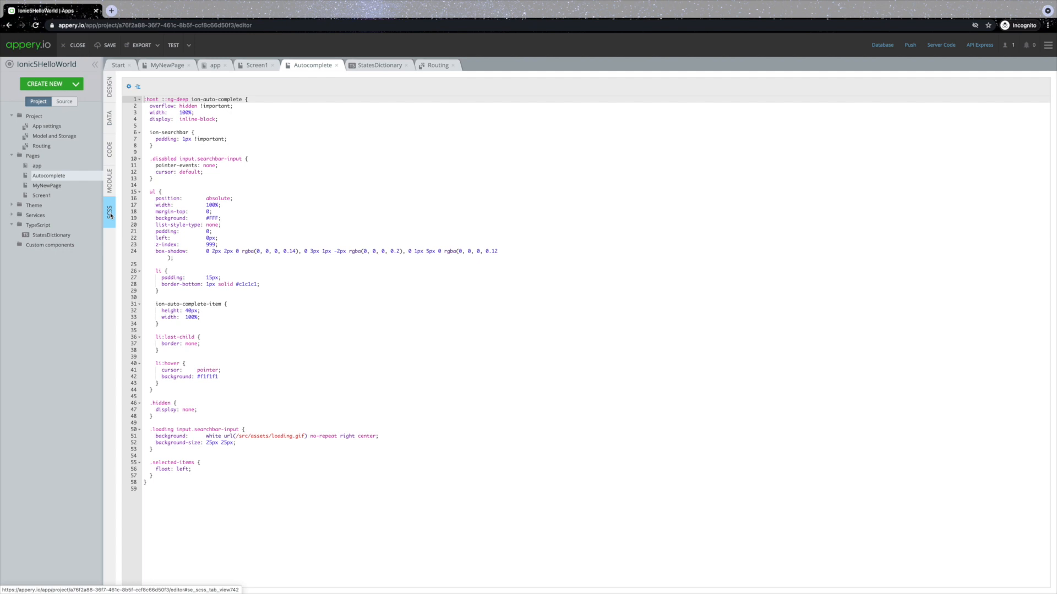
Step: Add an ion-content SCSS rule to Screen1 with a no-repeat center/cover Unsplash background image and preview the app
click(49, 195)
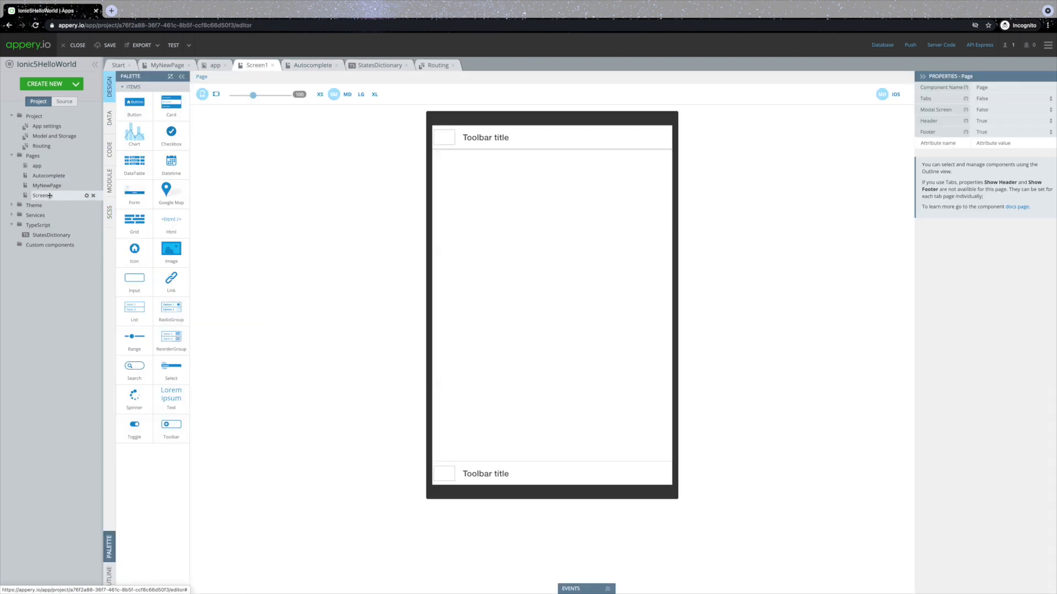
click(109, 209)
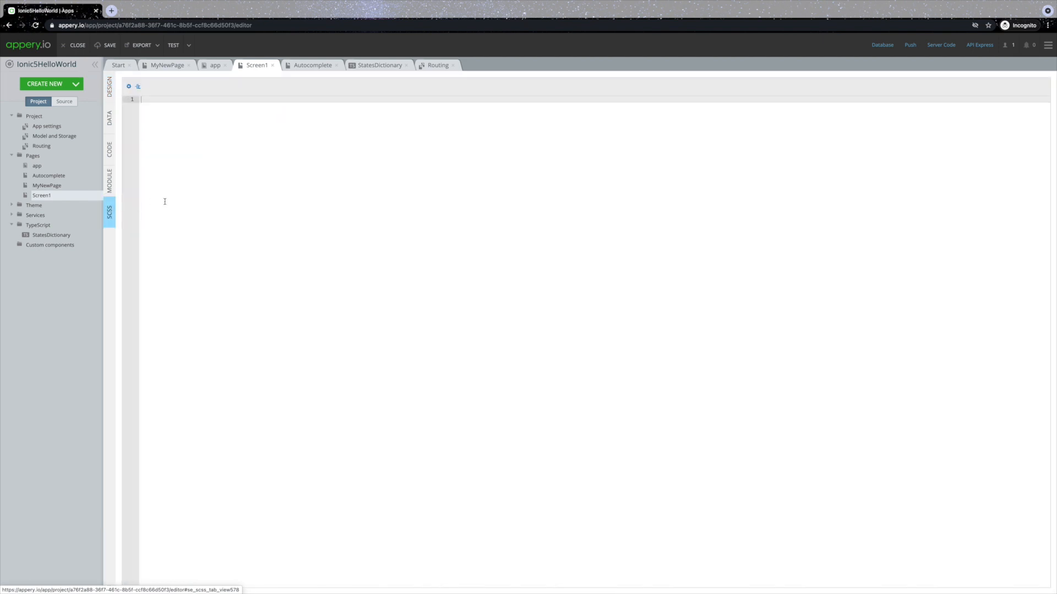
key(ctrl+v)
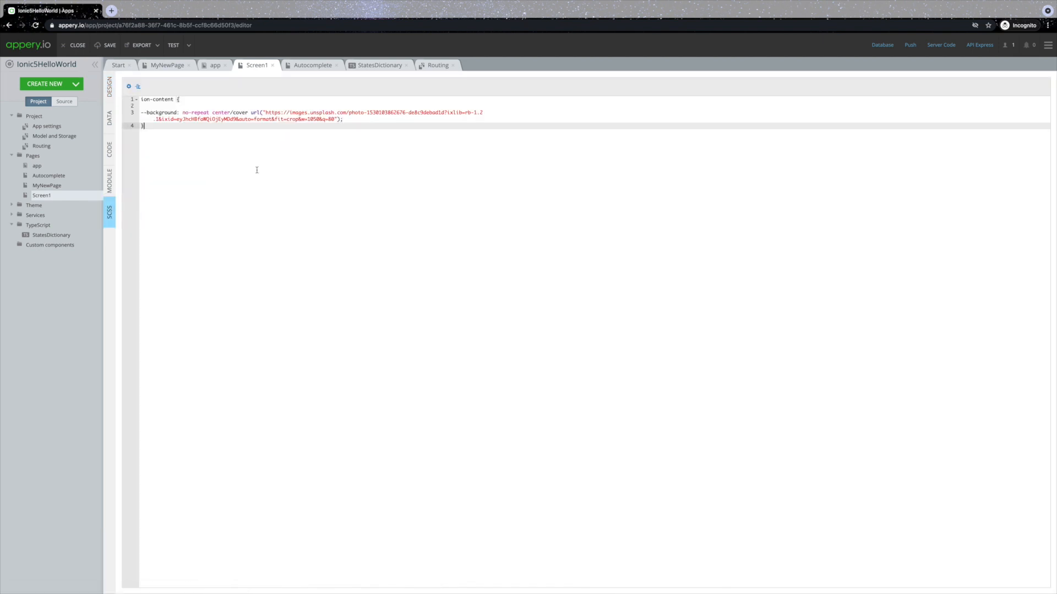
click(171, 47)
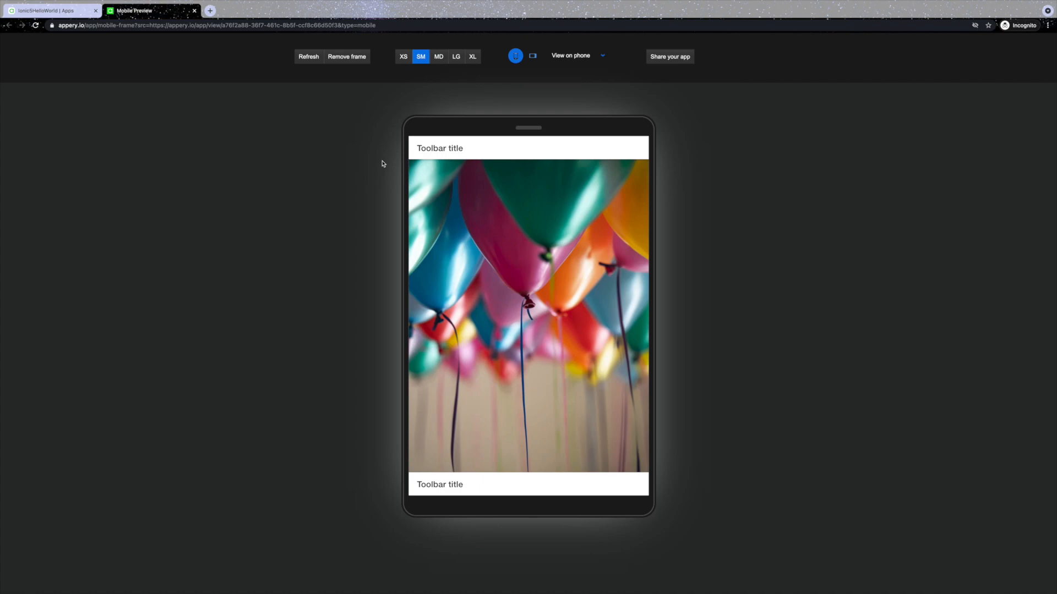
click(53, 10)
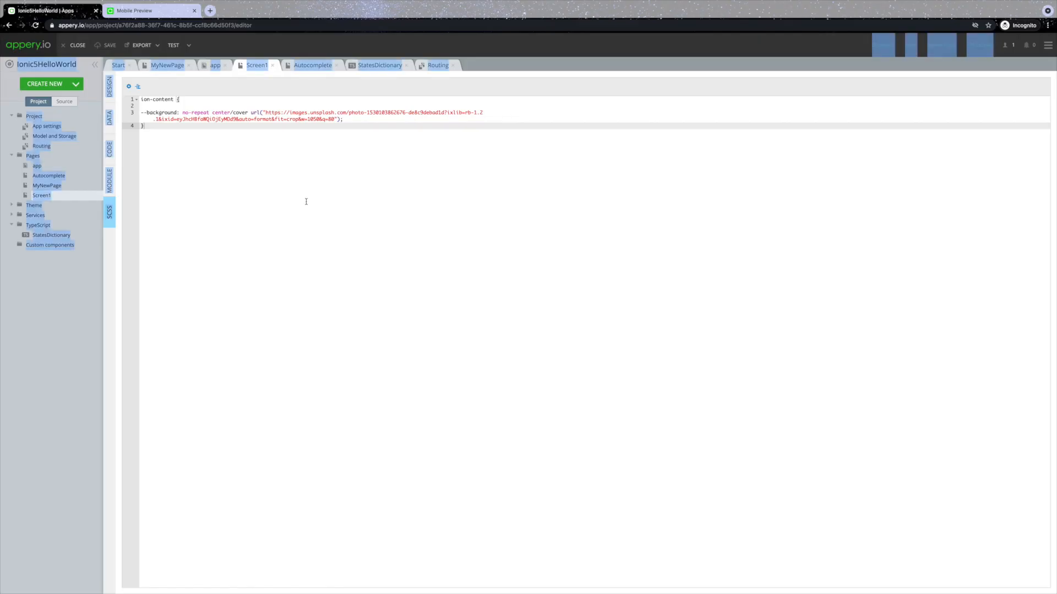
key(ctrl+a)
key(Delete)
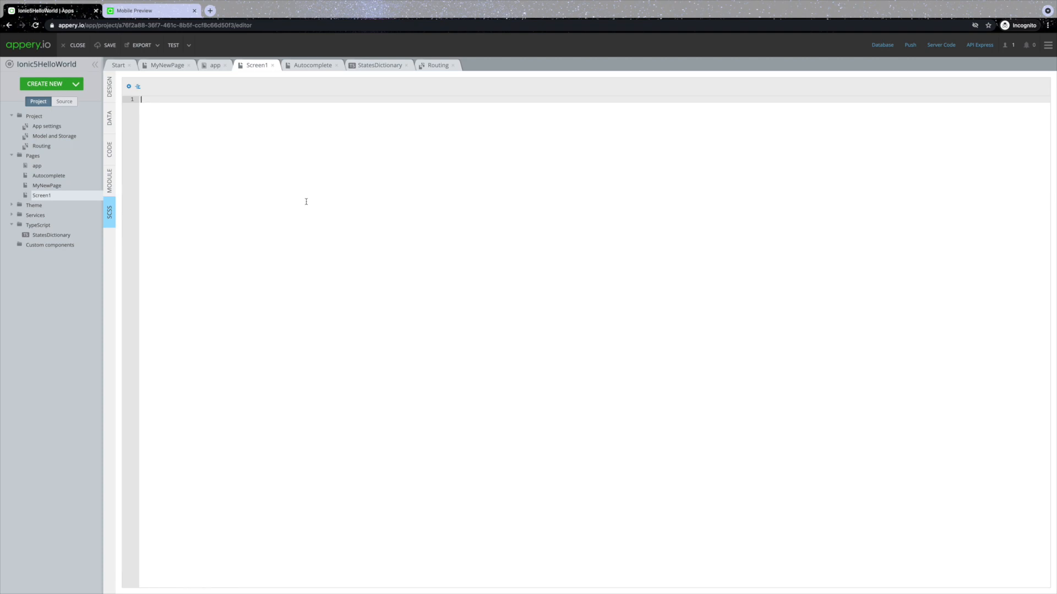
key(ctrl+v)
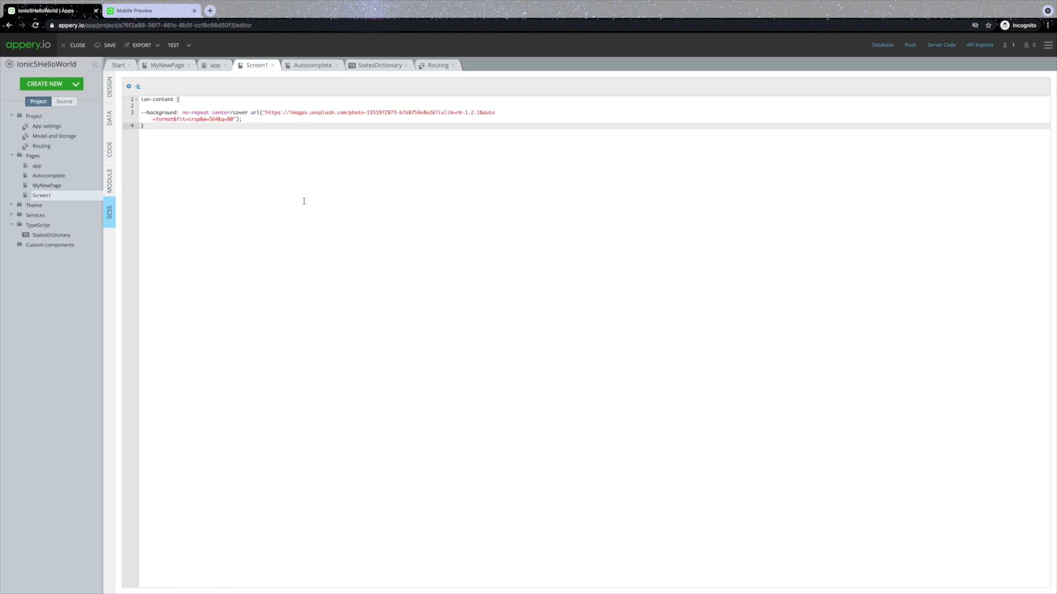
click(173, 45)
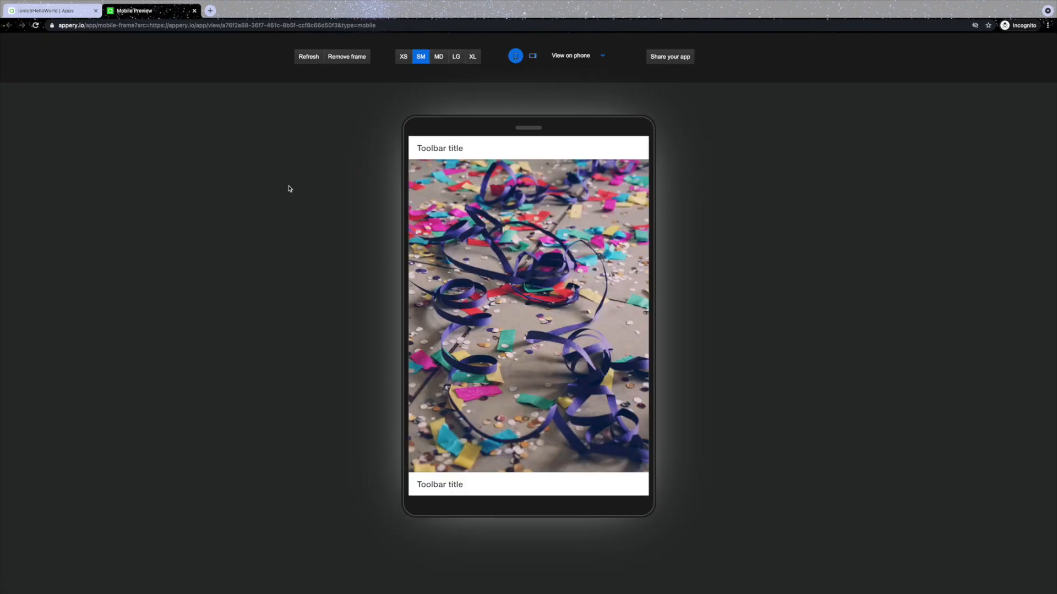
click(71, 12)
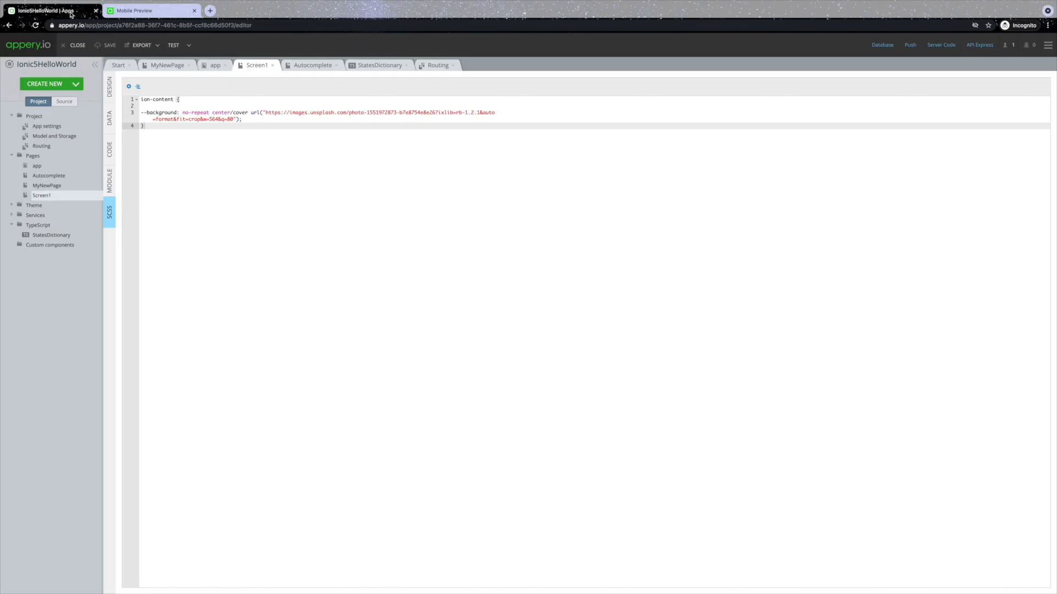
Step: Open MyNewPage and examine its component outline, expanding the header and footer and inspecting the header and page properties
click(47, 186)
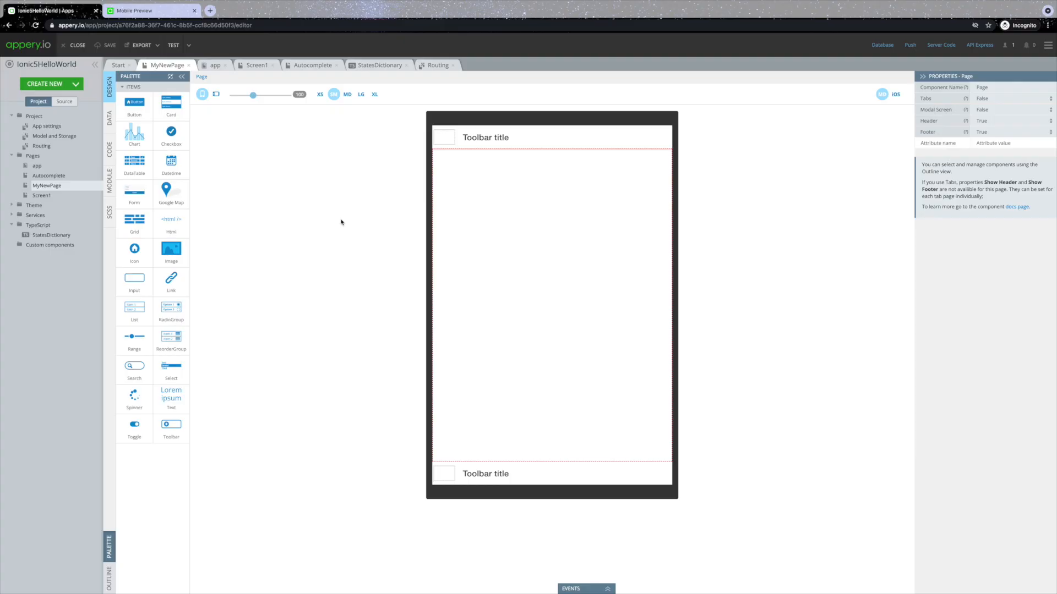
mouse_move(178, 134)
mouse_down()
mouse_move(443, 165)
mouse_move(175, 135)
mouse_up()
drag(171, 160, 208, 166)
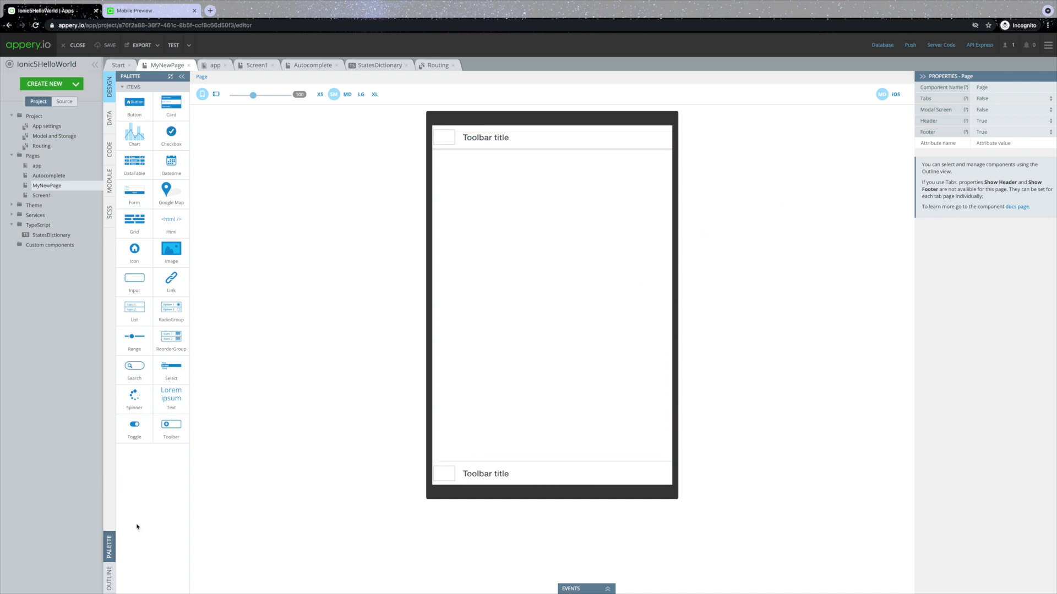
click(104, 579)
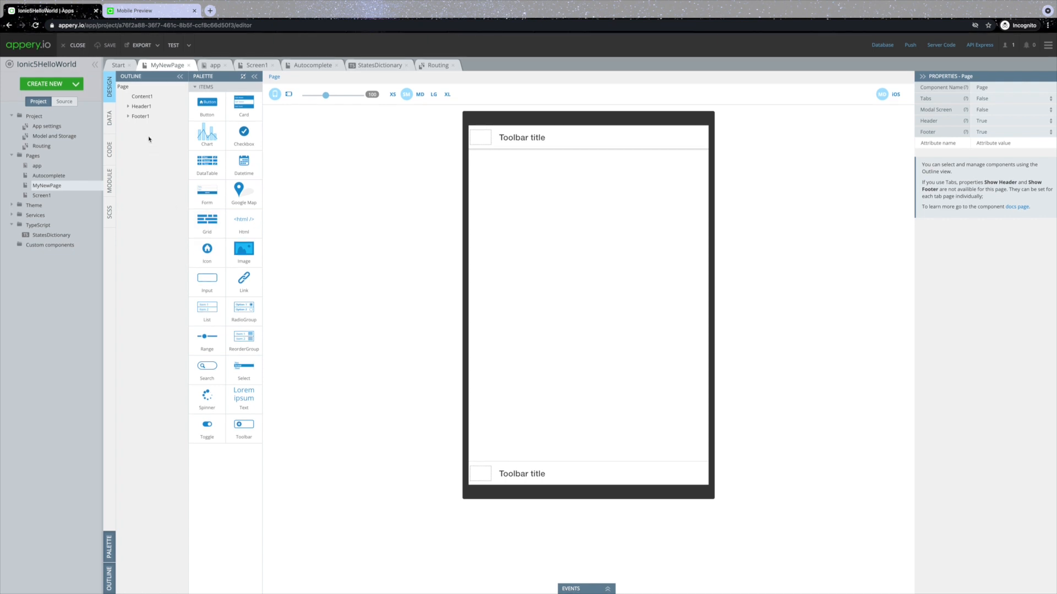
click(128, 107)
click(140, 106)
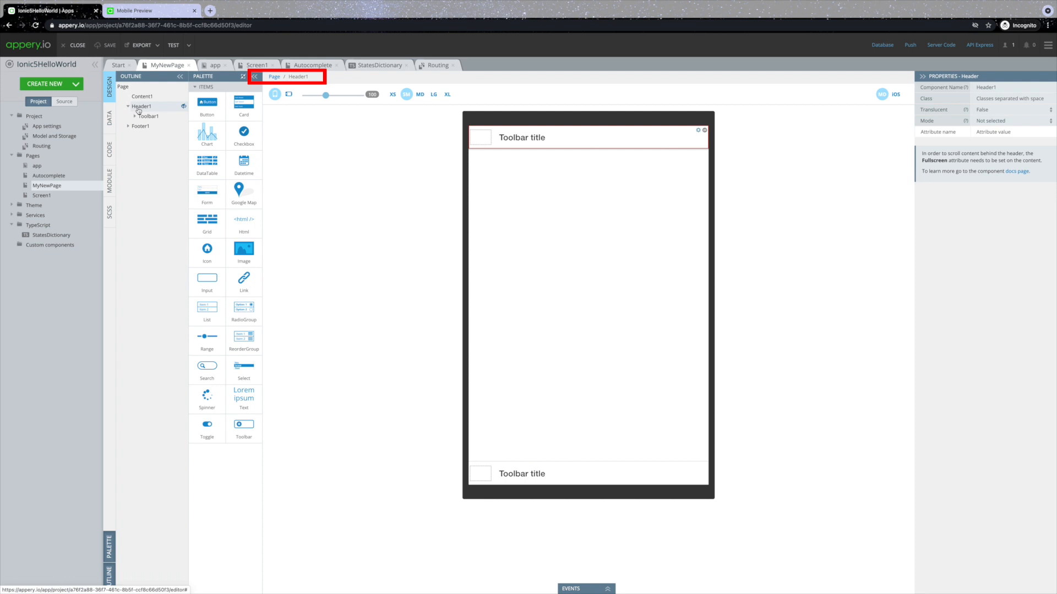
click(274, 77)
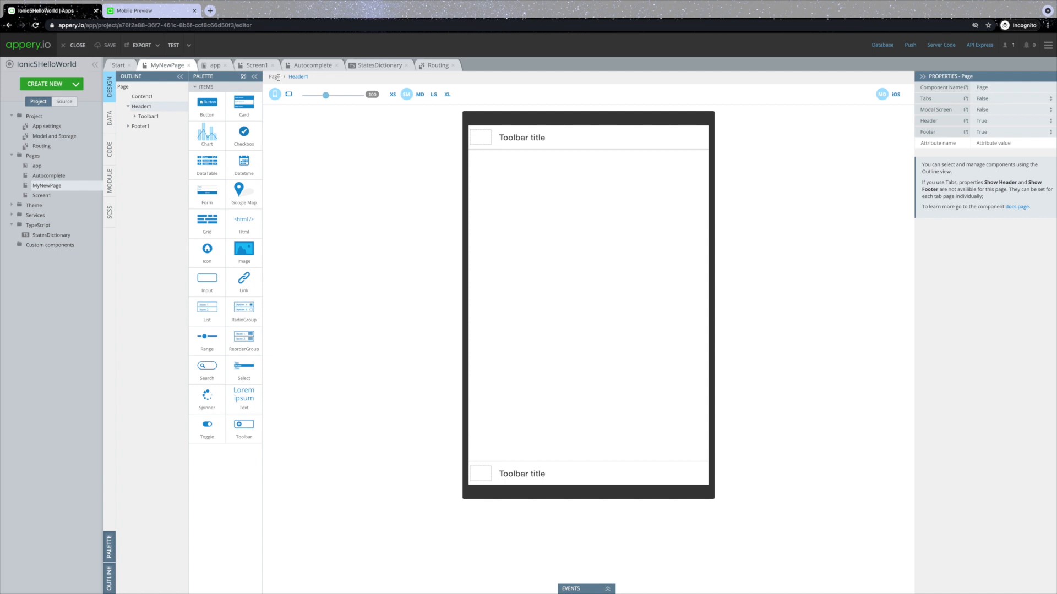
click(128, 127)
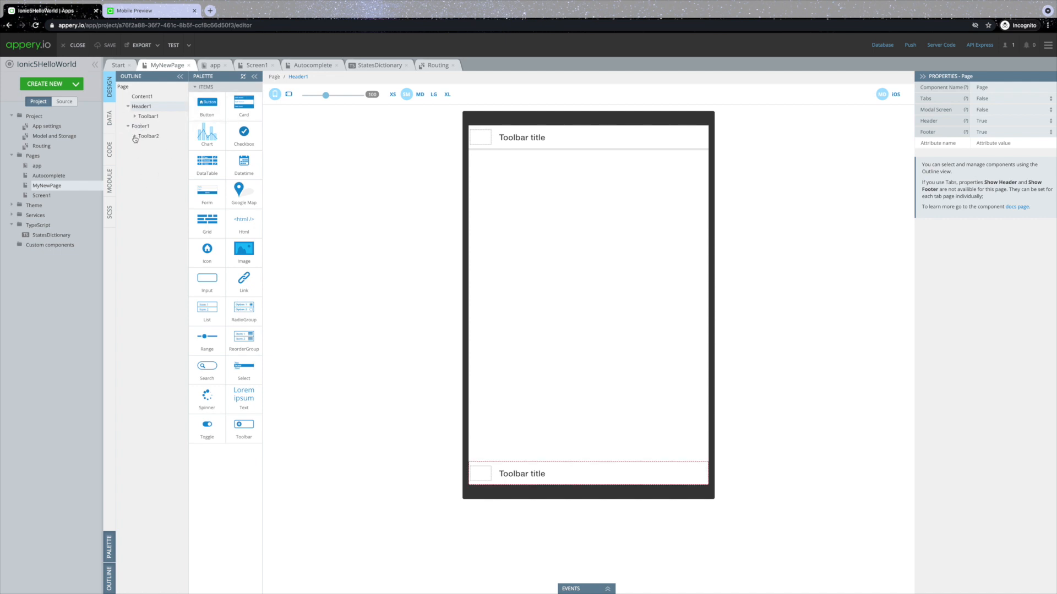
click(134, 137)
click(134, 137)
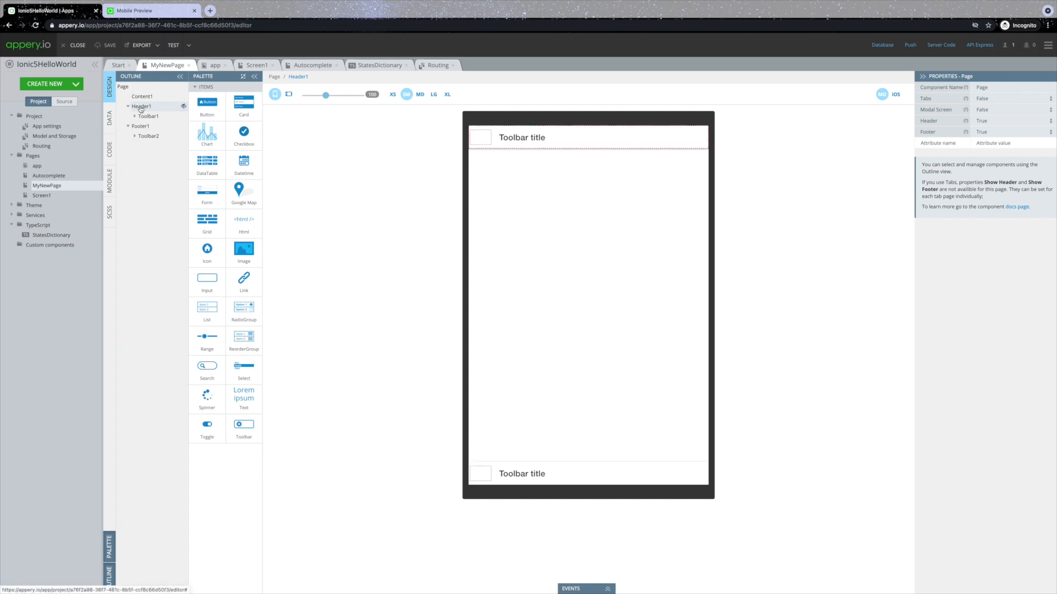
Step: Set the header toolbar title of MyNewPage to "Welcome Ionic 5"
click(632, 138)
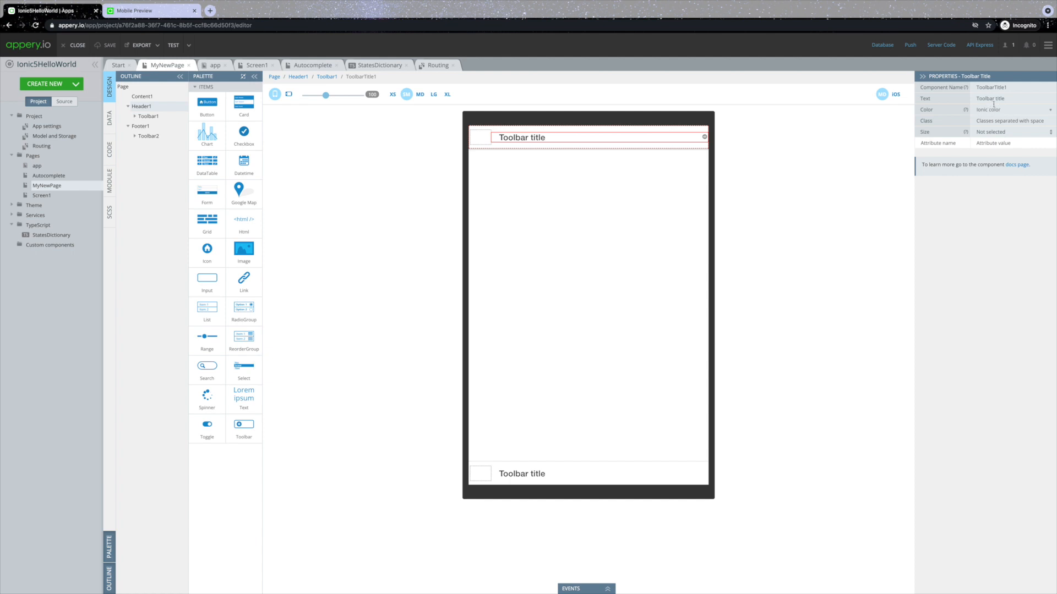
click(1010, 101)
drag(1010, 101, 970, 102)
text(Welcome Ionic 5)
key(Return)
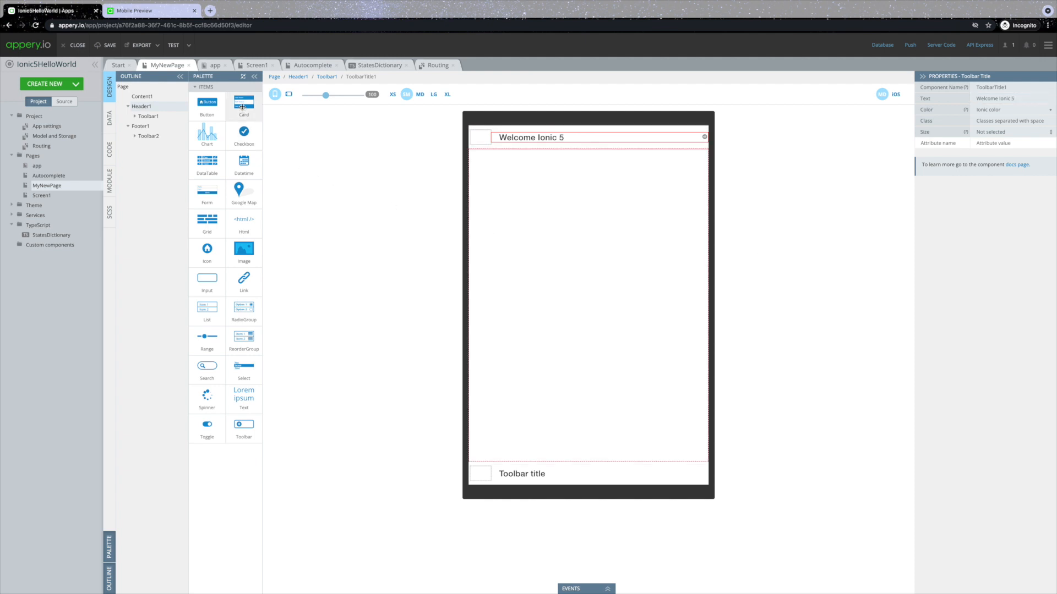
Step: Add a Card to the content area of MyNewPage and set its title text to "Hello World"
drag(242, 106, 474, 155)
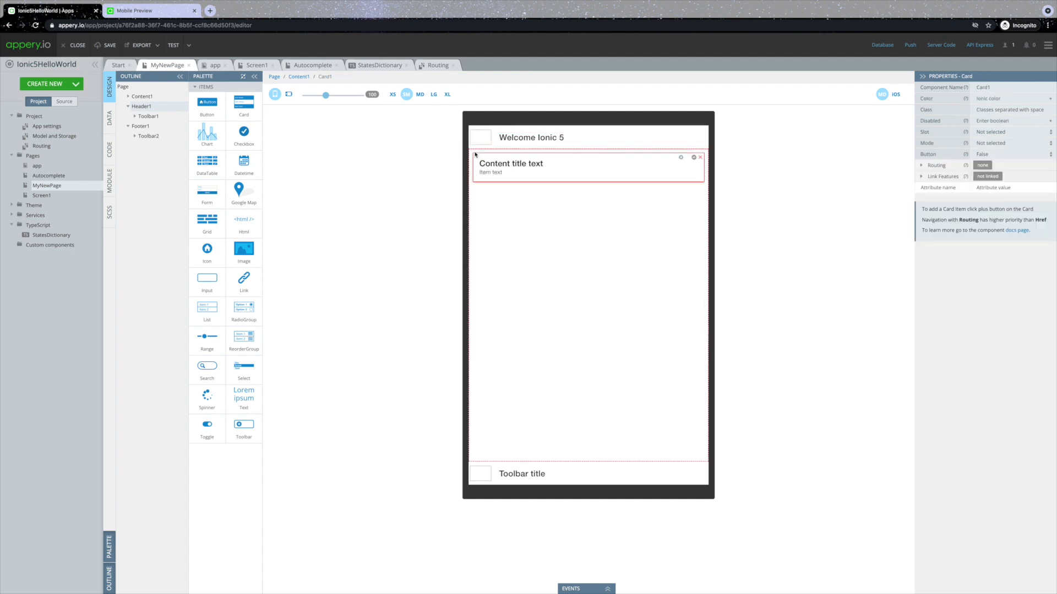
click(523, 165)
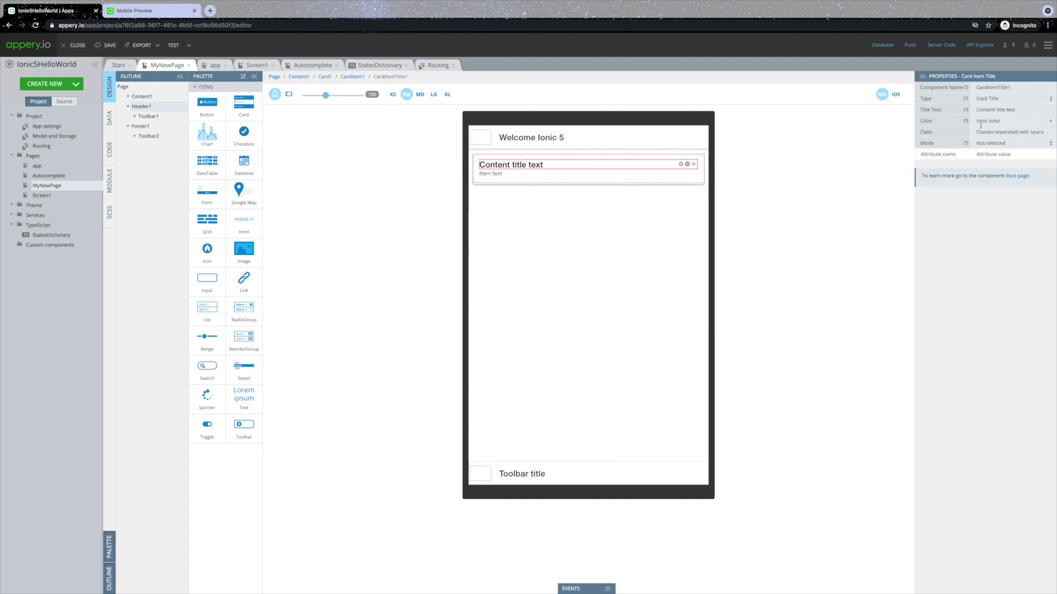
click(1024, 110)
mouse_move(966, 110)
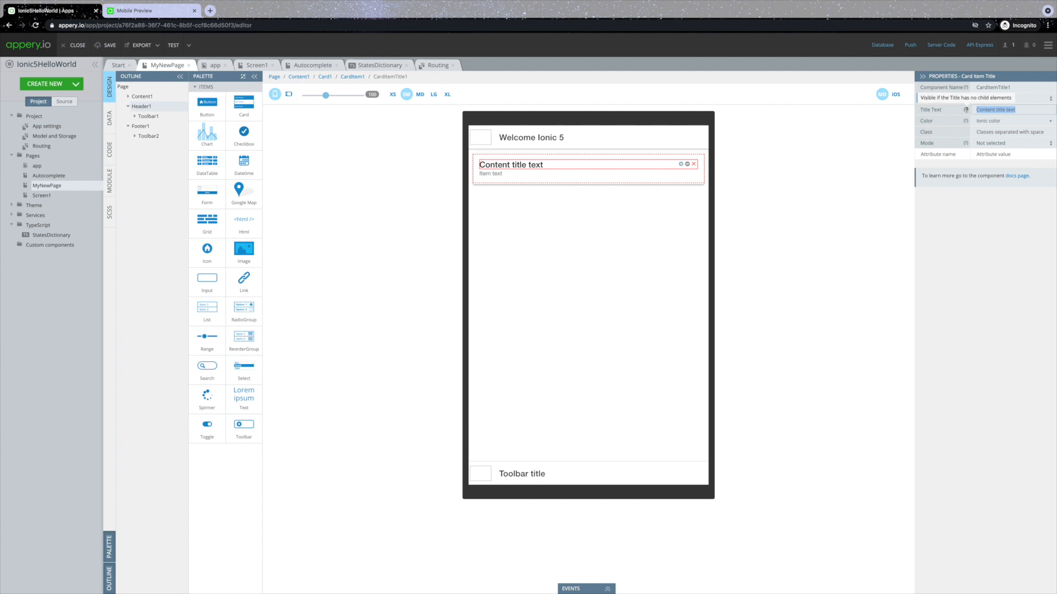
text(Hell)
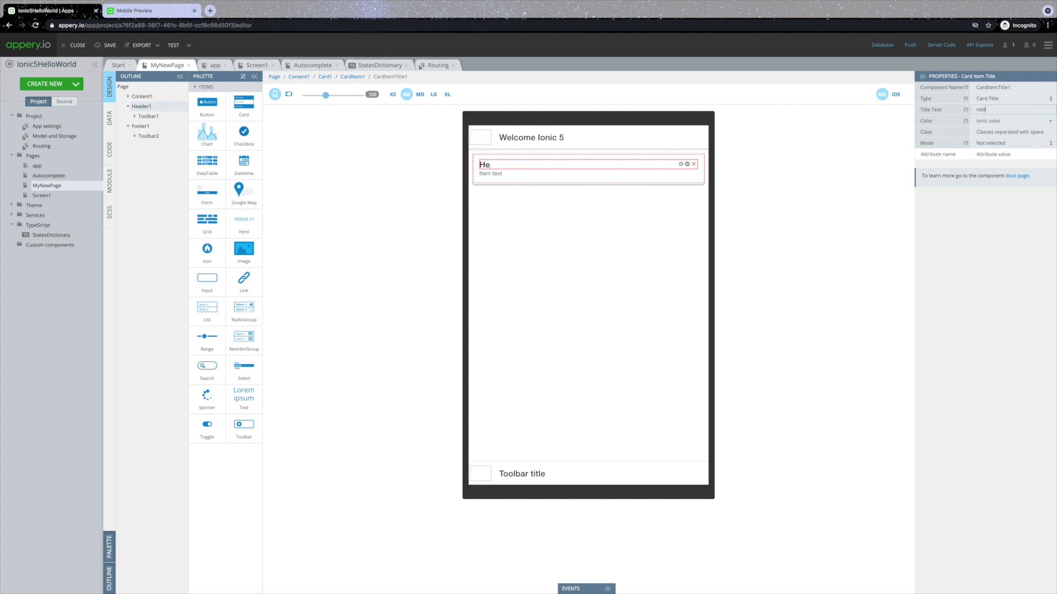
text(o World)
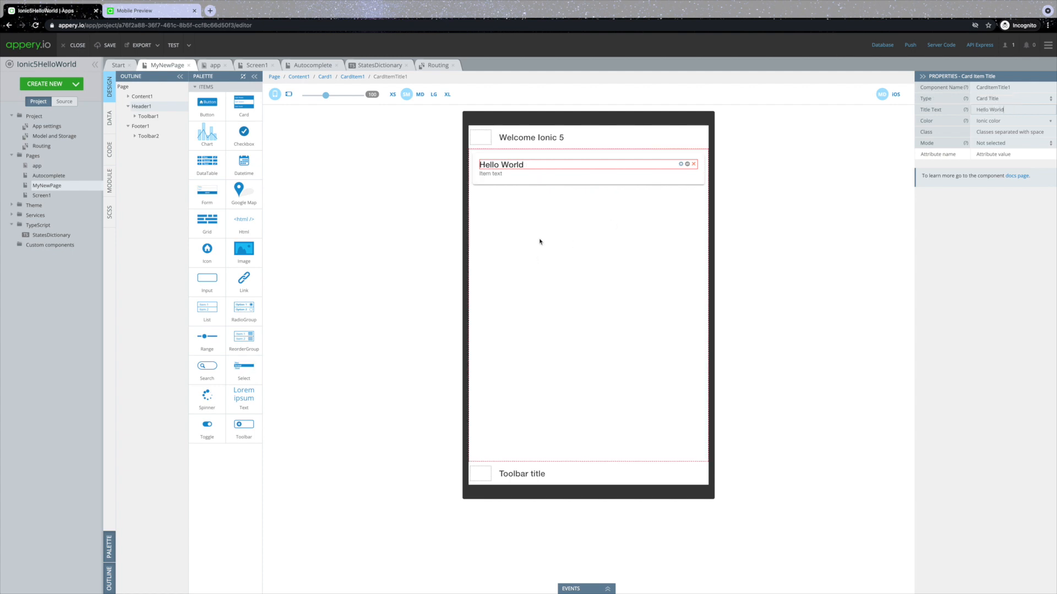
Step: Set the text of the card item below the Hello World title to {{message}}
click(505, 183)
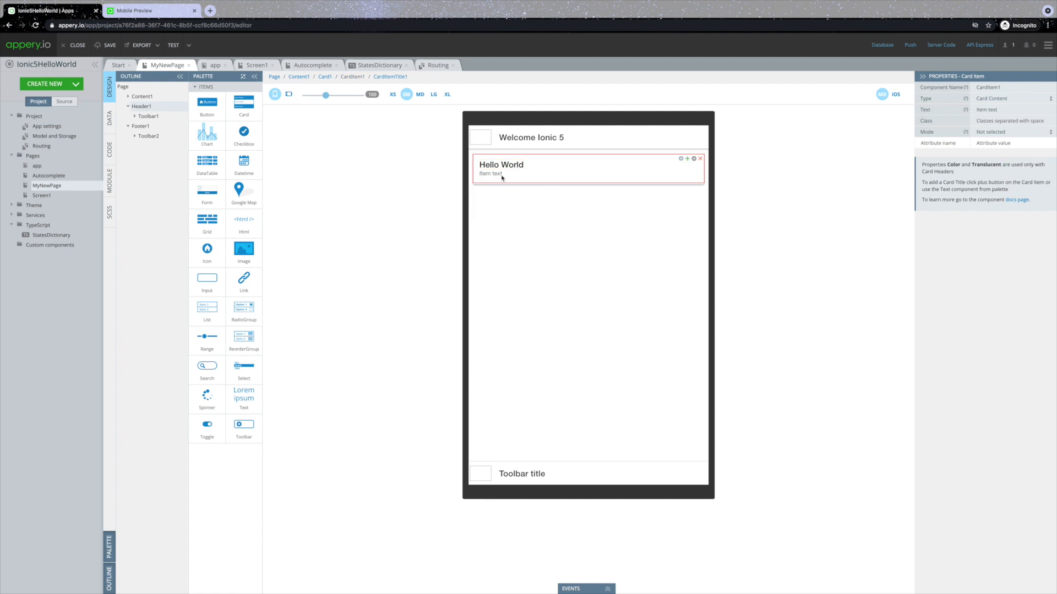
click(1003, 115)
text({{message}})
key(Return)
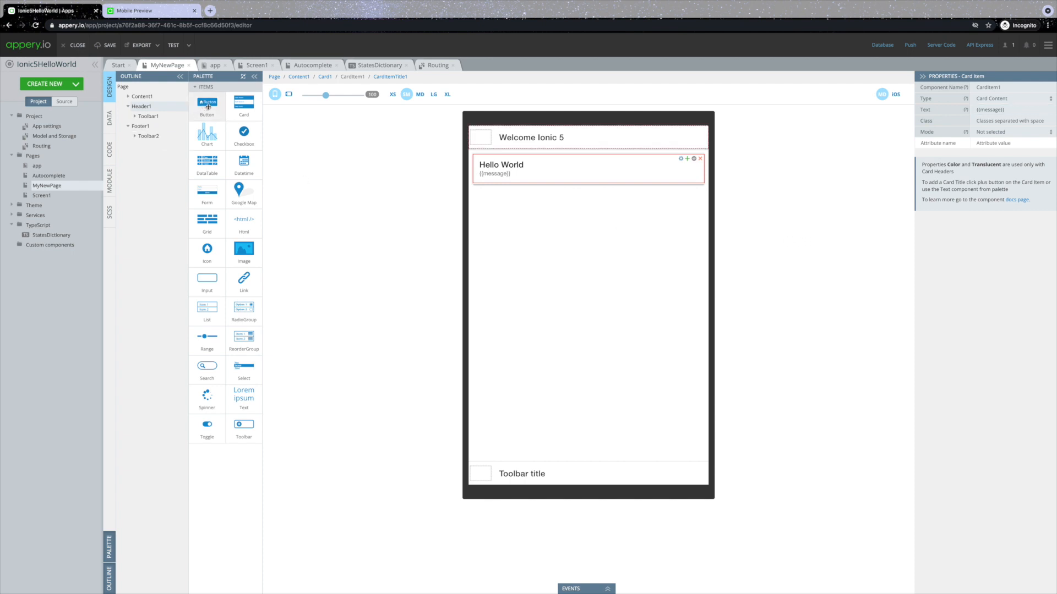
Step: Add a Button to the header toolbar of MyNewPage and clear its text
drag(207, 102, 483, 137)
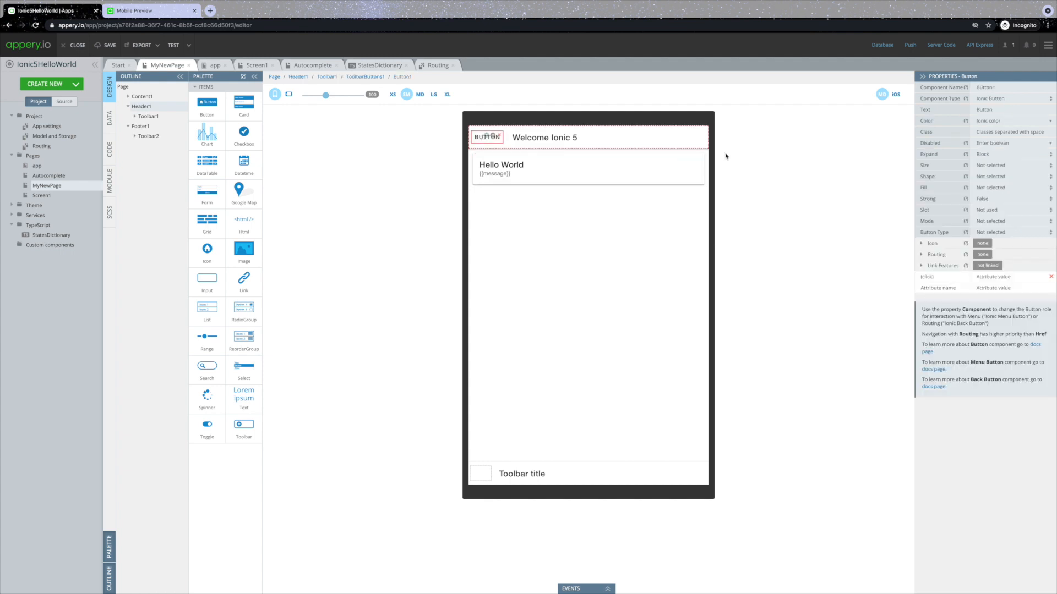
click(981, 114)
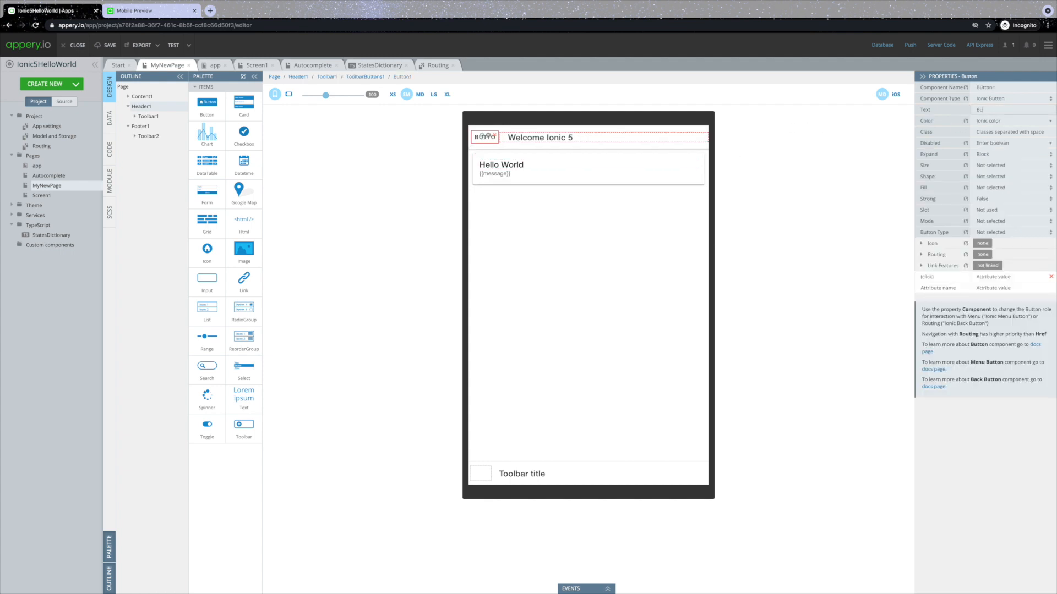
key(BackSpace)
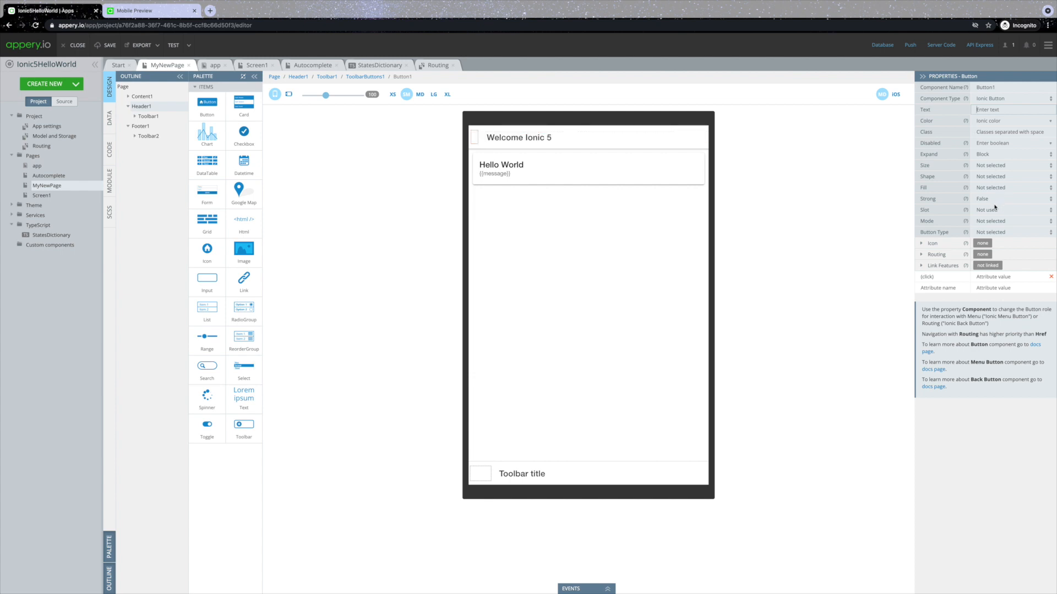
Step: Give the header toolbar button the american-football icon
click(921, 244)
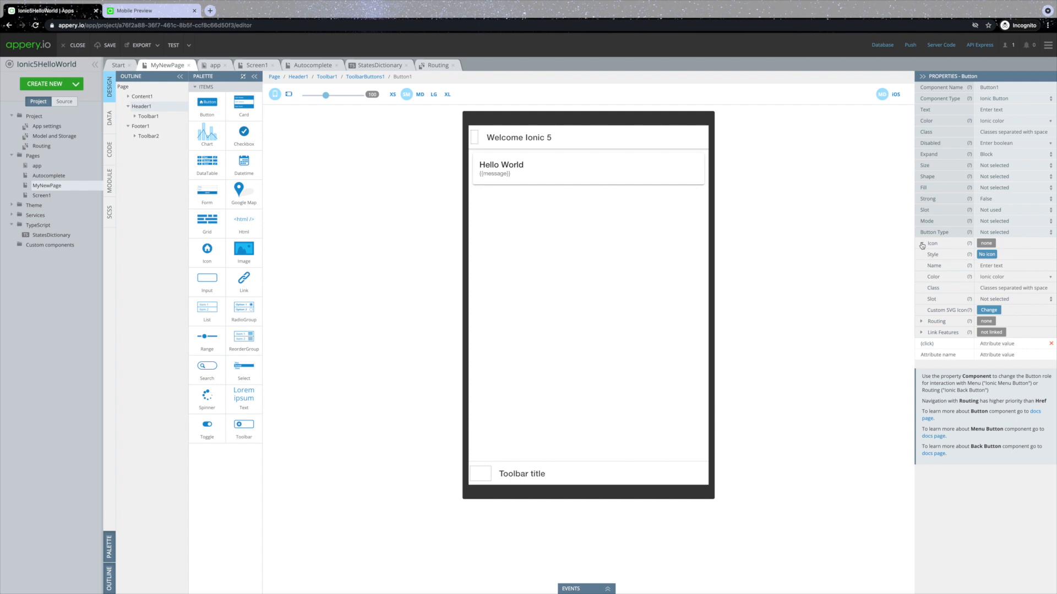
click(988, 255)
click(434, 284)
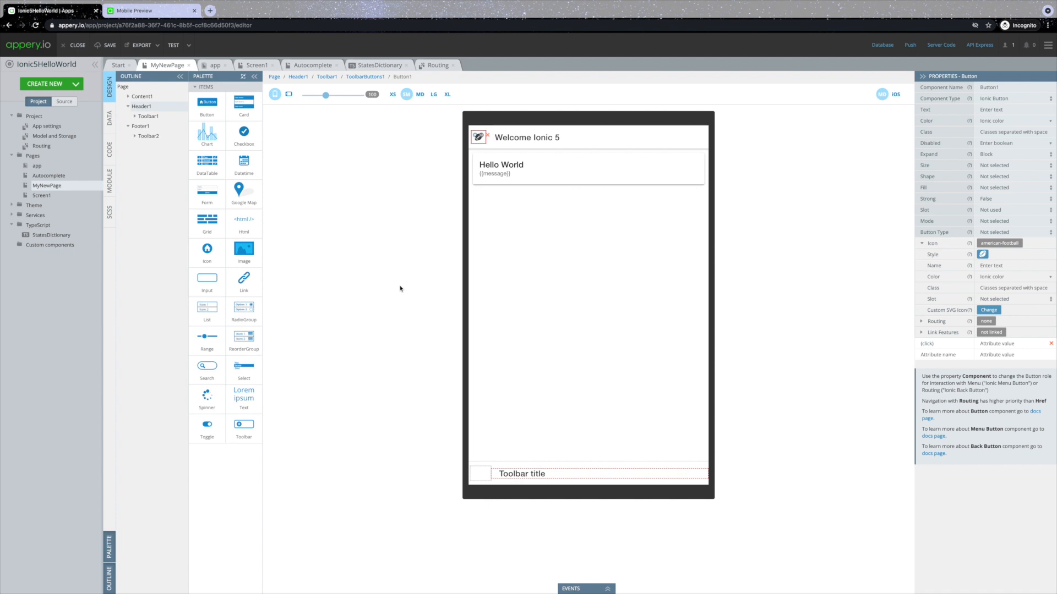
right_click(477, 139)
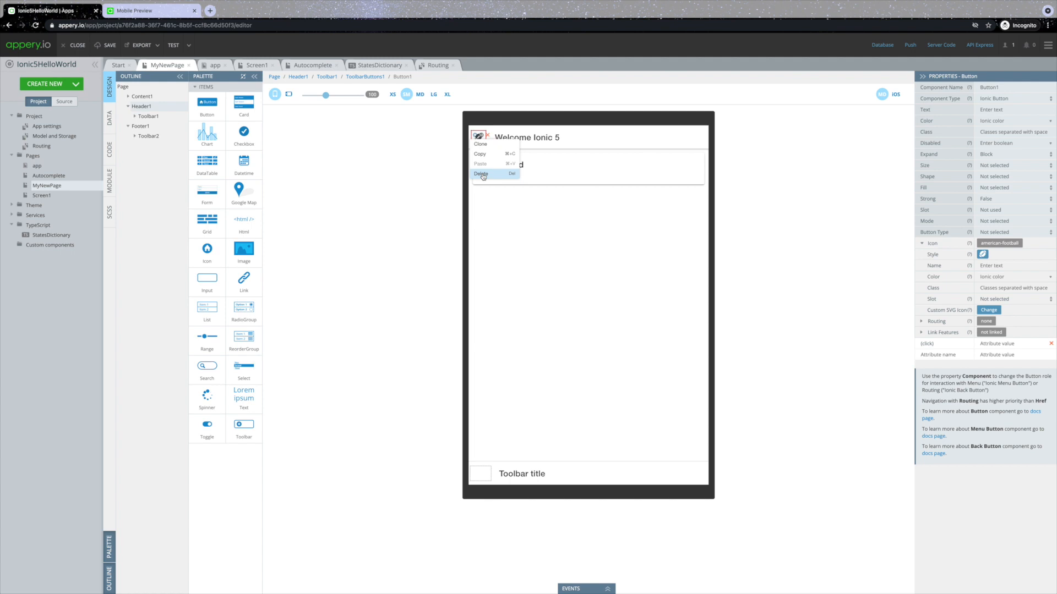
click(436, 184)
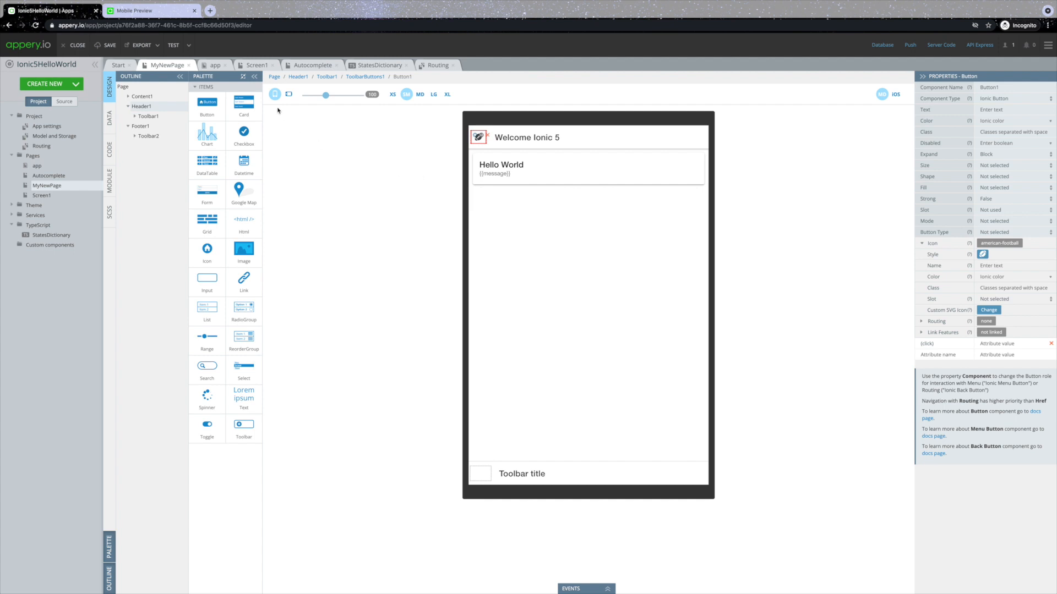
Step: Hide the component palette and explore the page preview's orientation, 90% zoom, XS and SM screen sizes, and iOS and MD styles
click(254, 76)
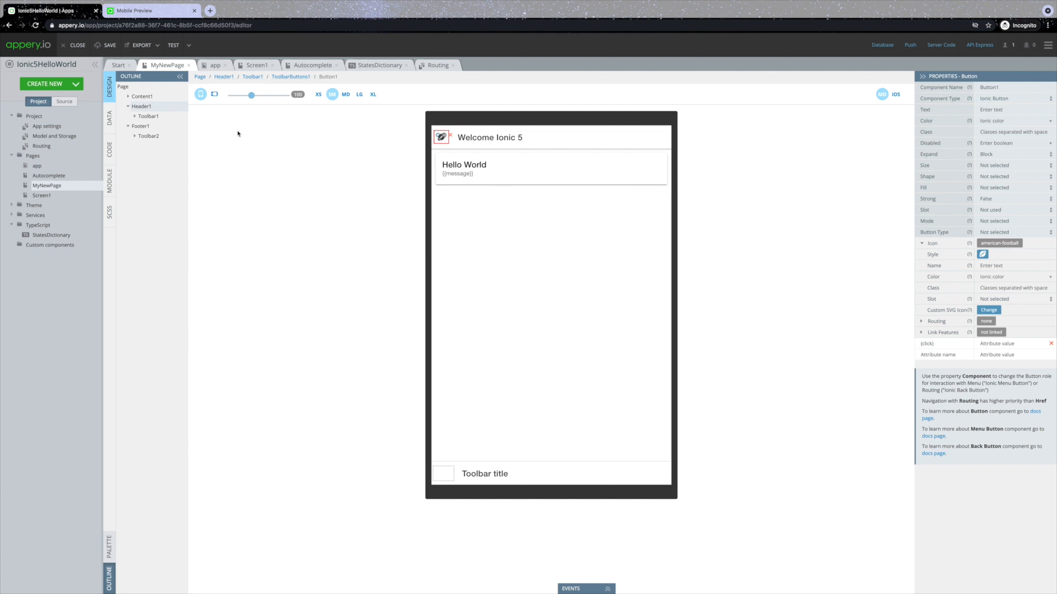
click(215, 96)
click(215, 96)
mouse_move(248, 97)
mouse_down()
mouse_move(258, 97)
mouse_move(248, 97)
mouse_up()
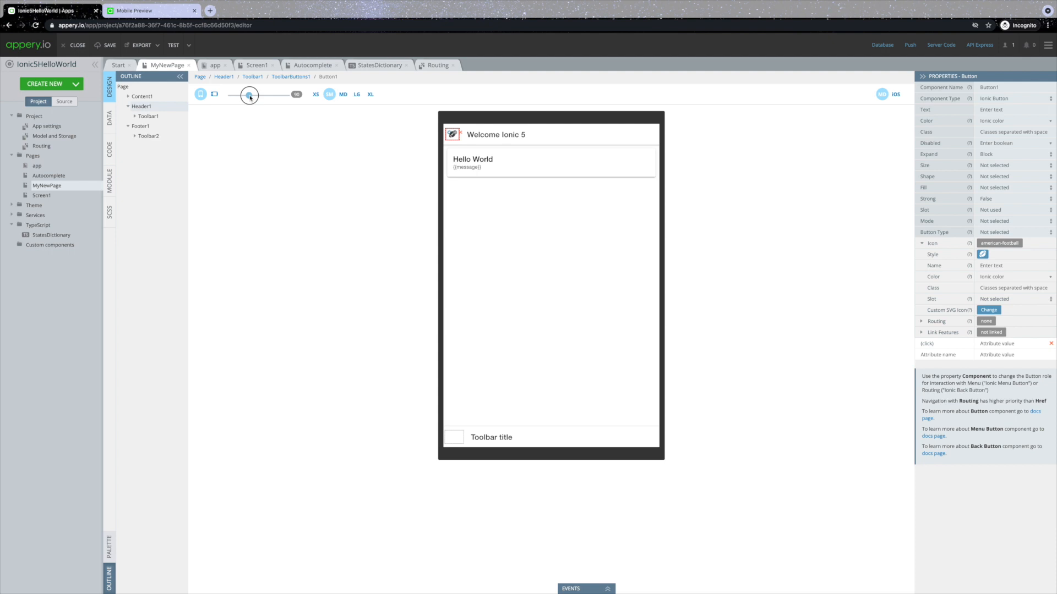
click(315, 94)
click(329, 95)
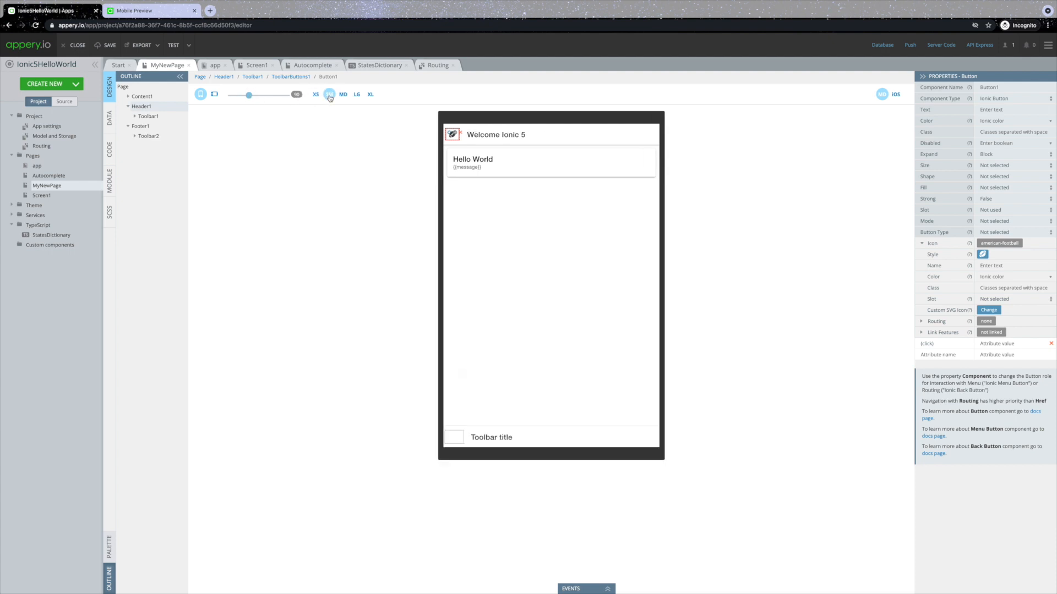
click(884, 97)
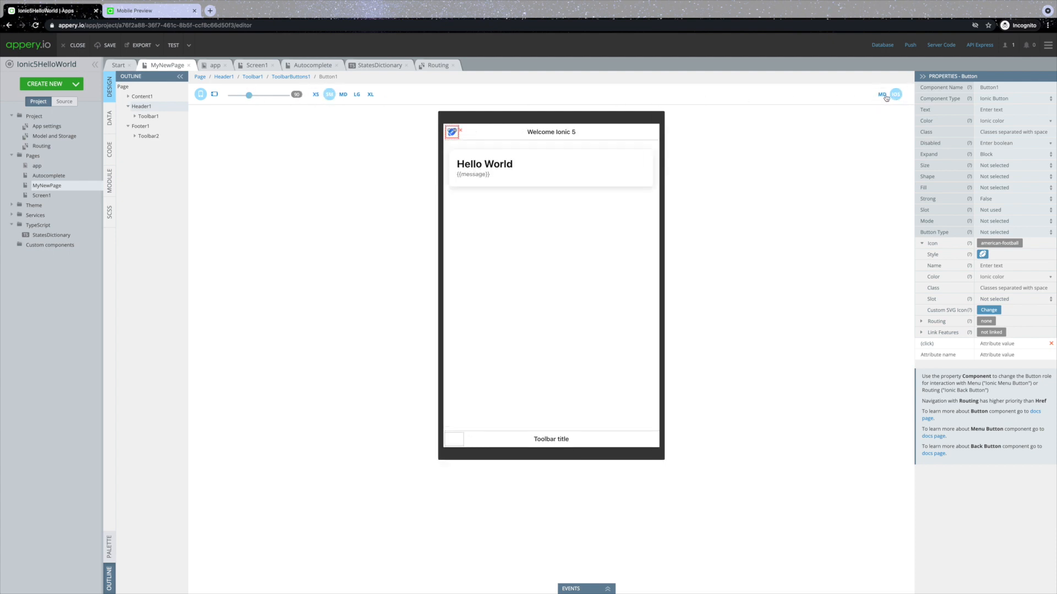
click(885, 97)
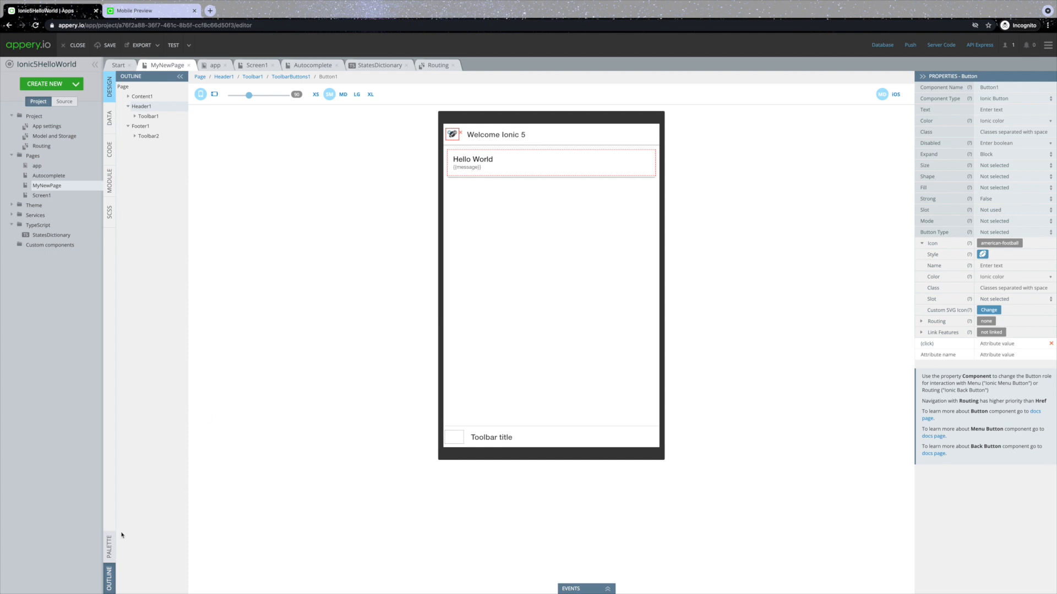
Step: Show the component palette again and examine its compact view before restoring the labelled view
click(109, 546)
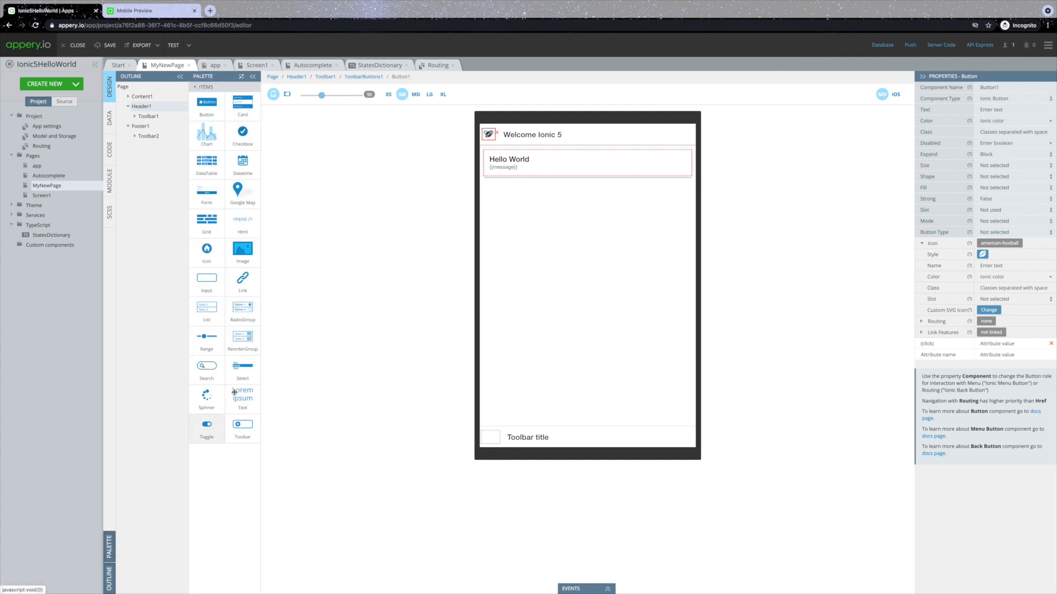
click(242, 77)
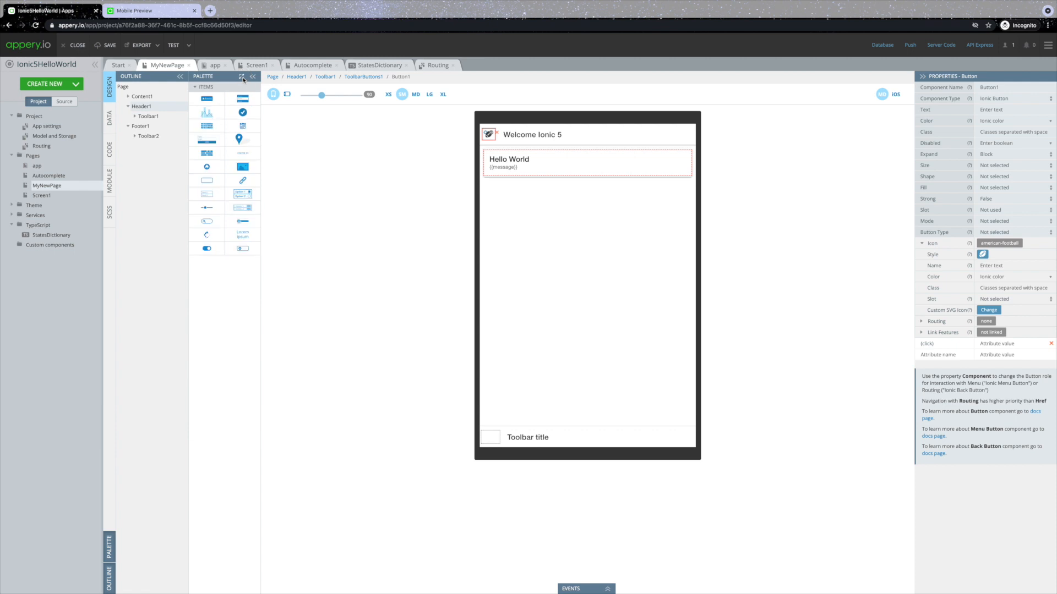
click(242, 77)
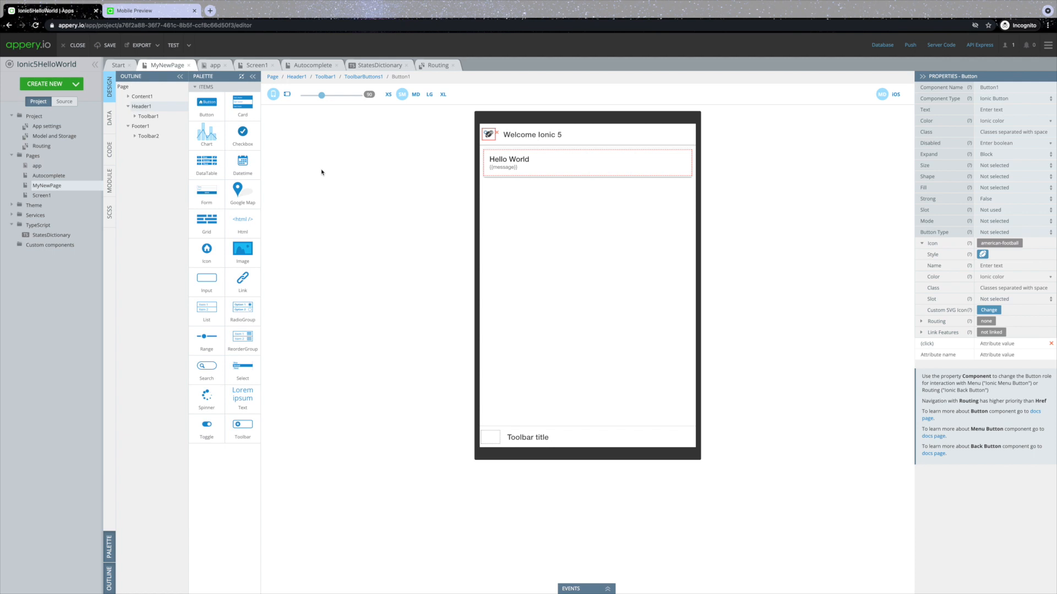
Step: Preview the app in the browser, and save the project with MyNewPage as its default route
click(172, 45)
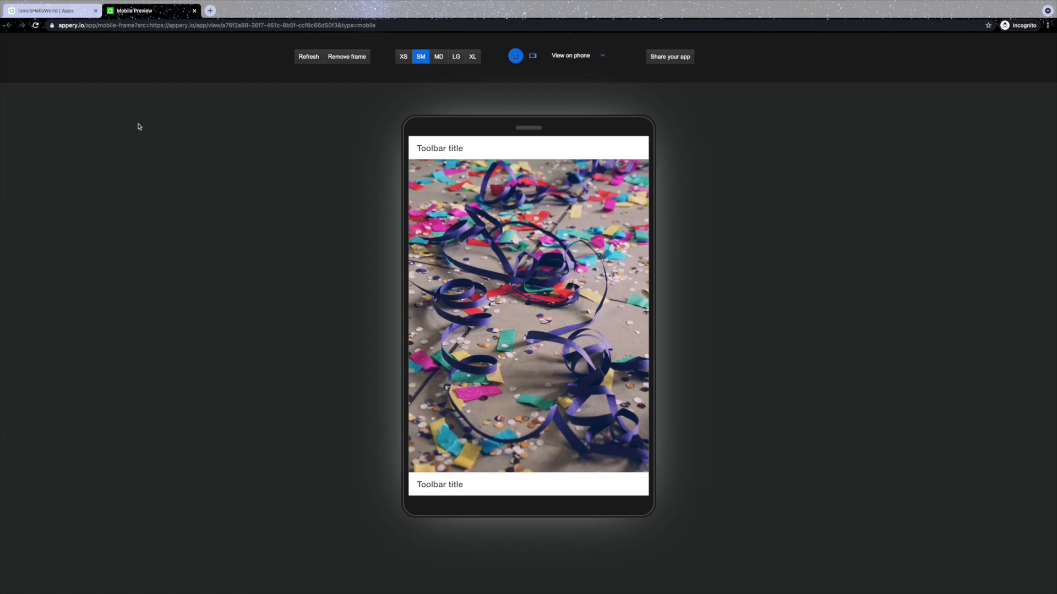
click(61, 17)
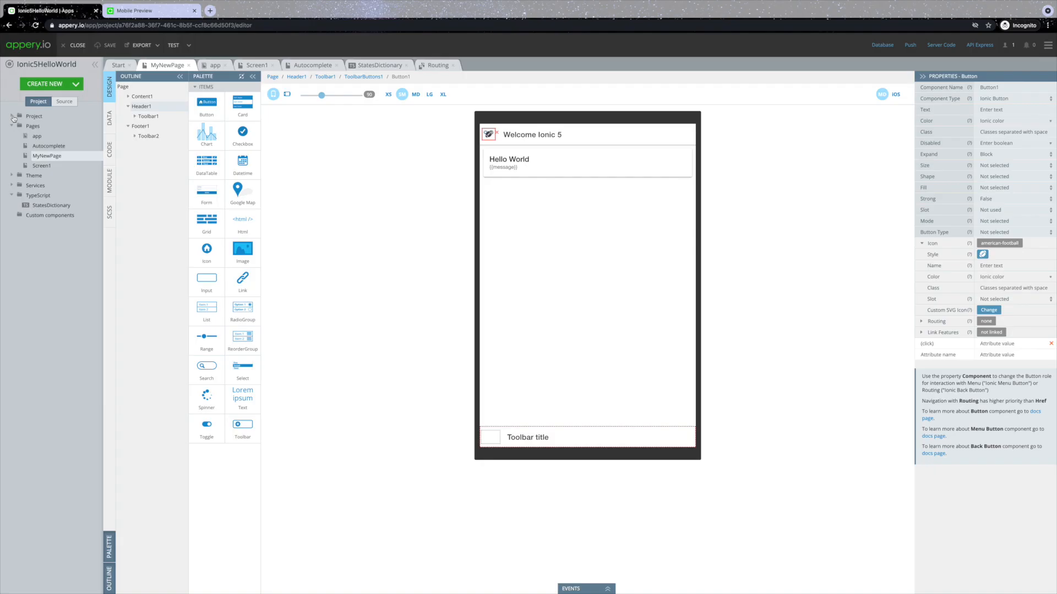
click(12, 117)
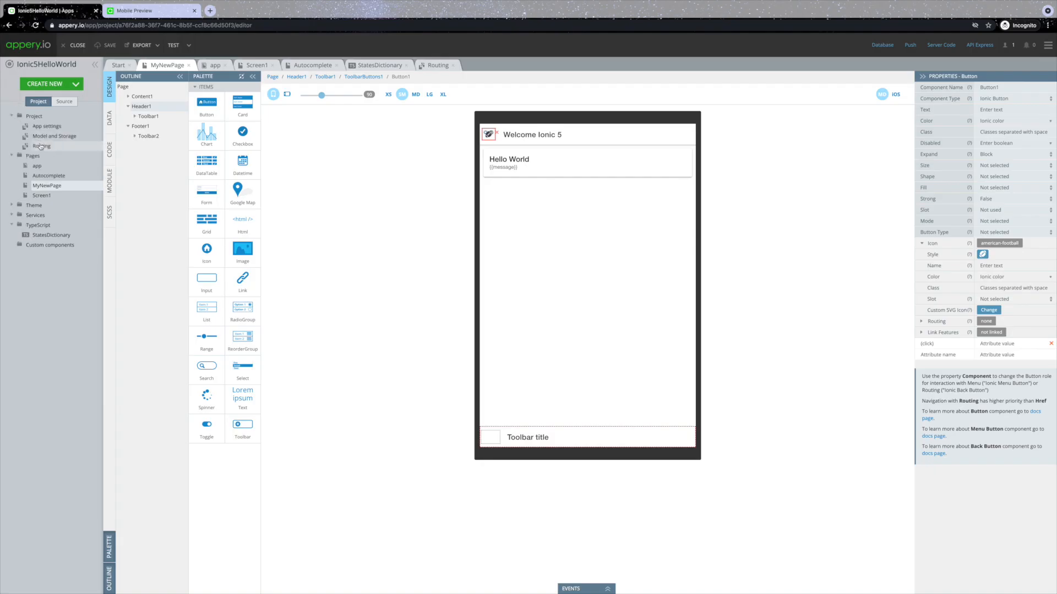
click(41, 147)
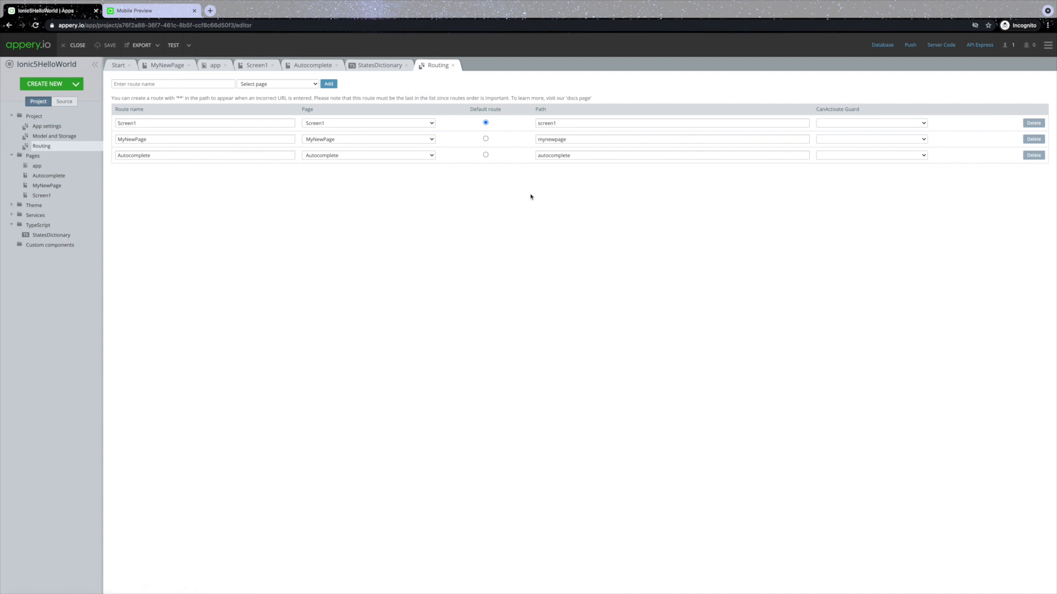
click(486, 140)
click(105, 45)
Step: Test the app in the mobile preview, checking MyNewPage's header title and card, and return to the App Builder
click(174, 45)
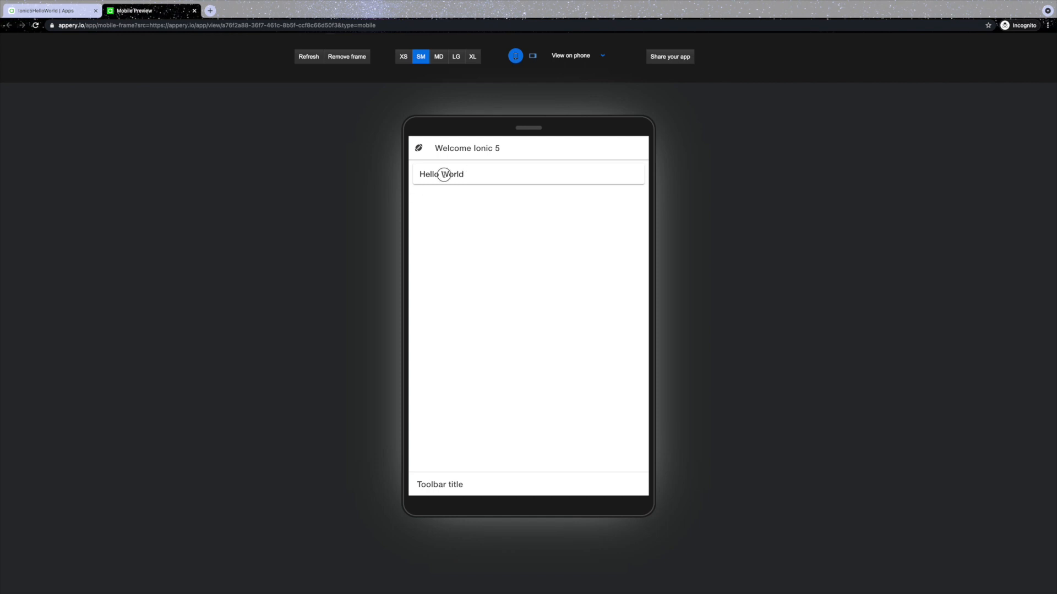
double_click(444, 175)
double_click(458, 150)
click(66, 12)
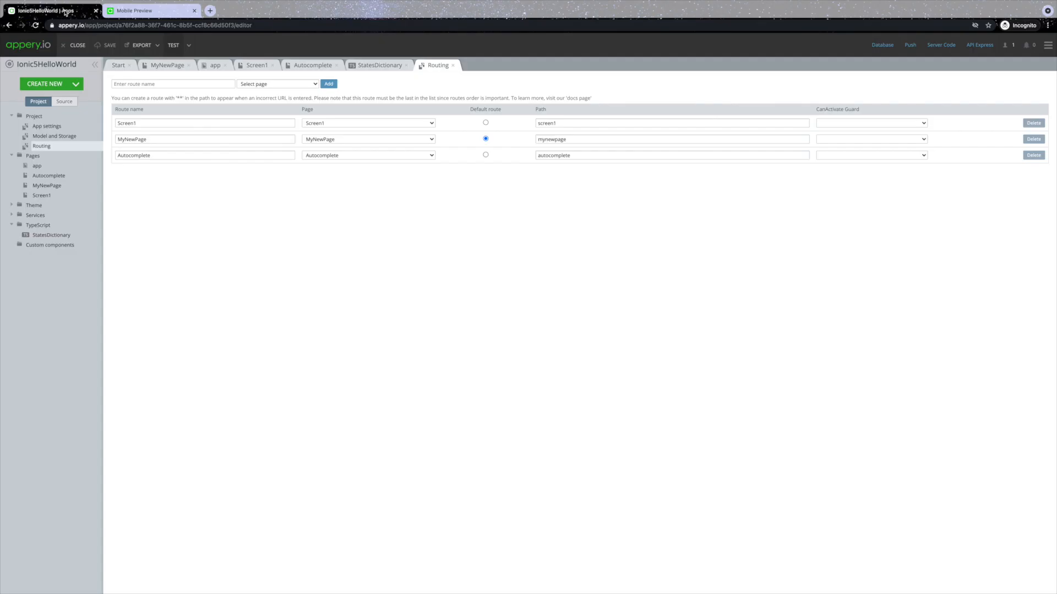
Step: Open the code view of MyNewPage and examine its includes, variables and functions in both split layouts
click(55, 186)
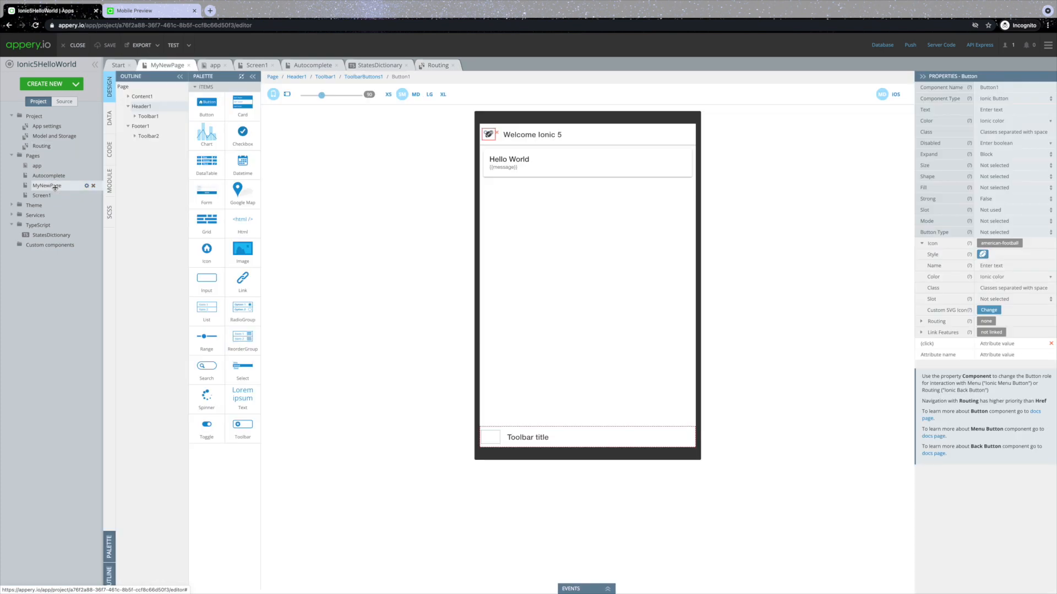
click(111, 154)
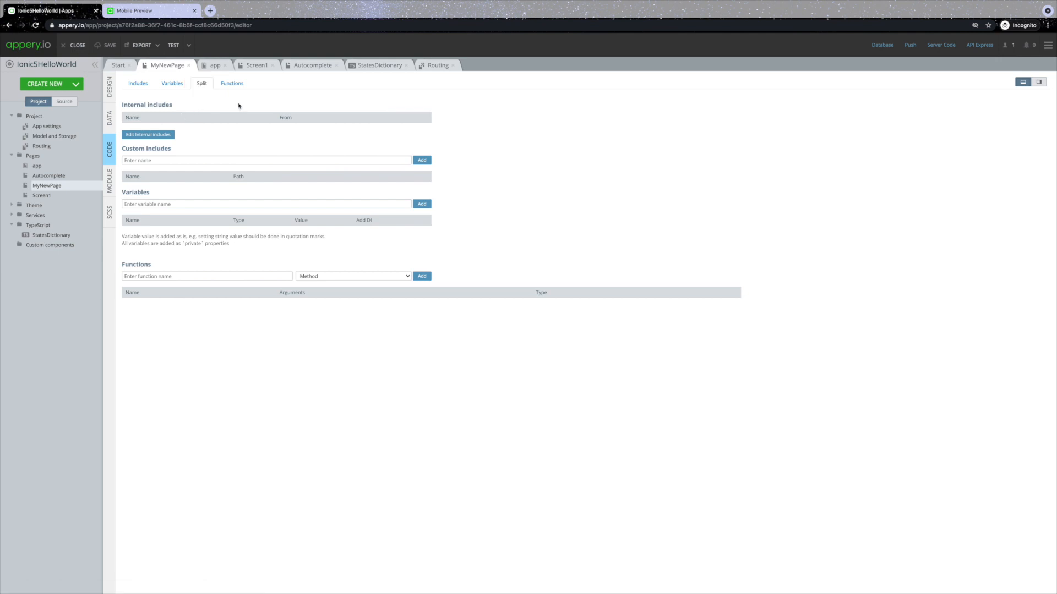
click(1039, 83)
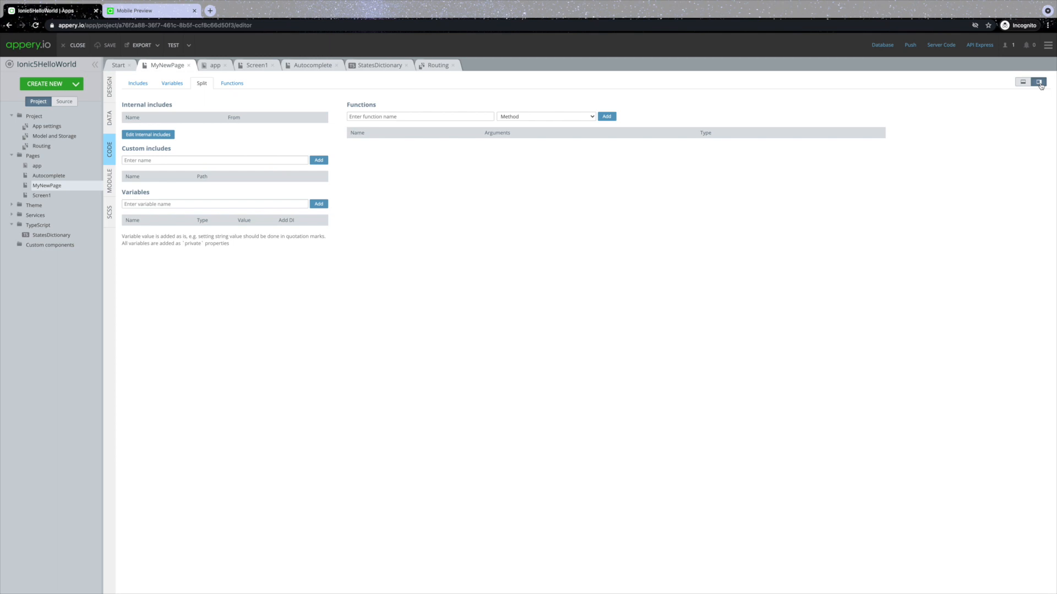
click(1023, 83)
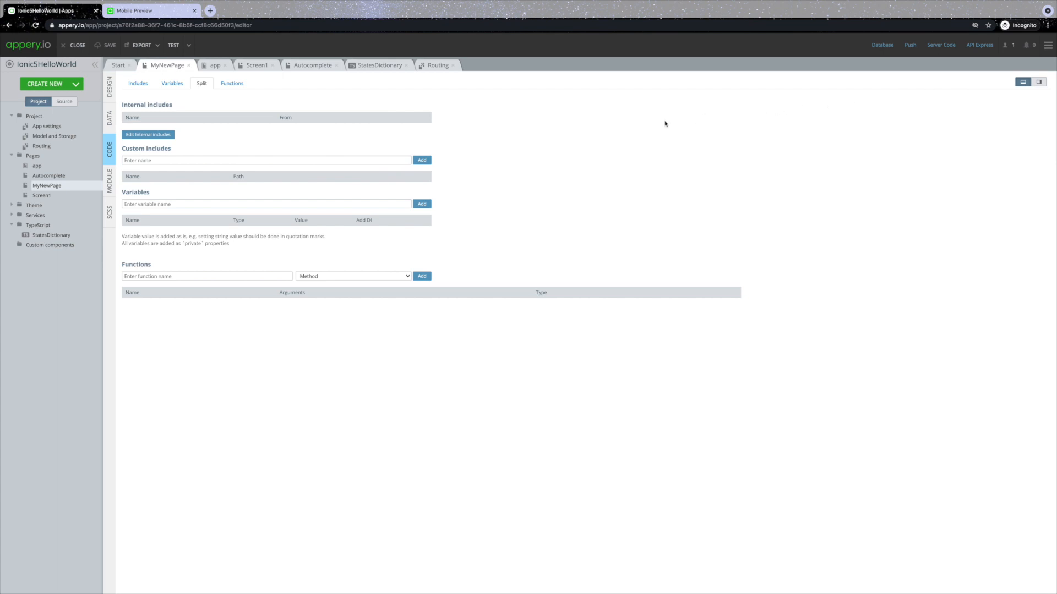
Step: Add a String variable named message to the code of MyNewPage
click(172, 84)
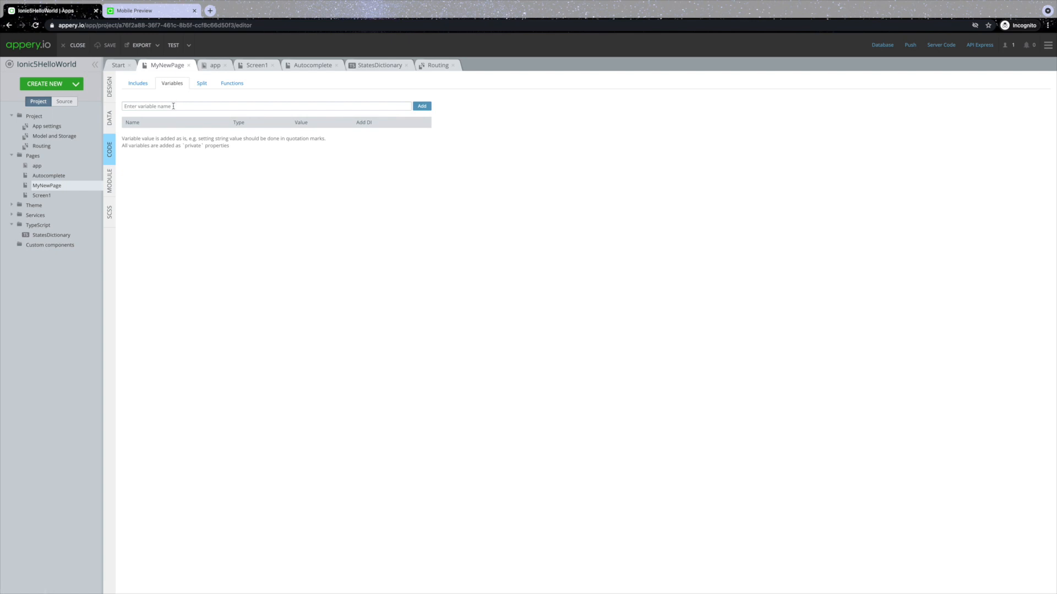
click(174, 105)
text(message)
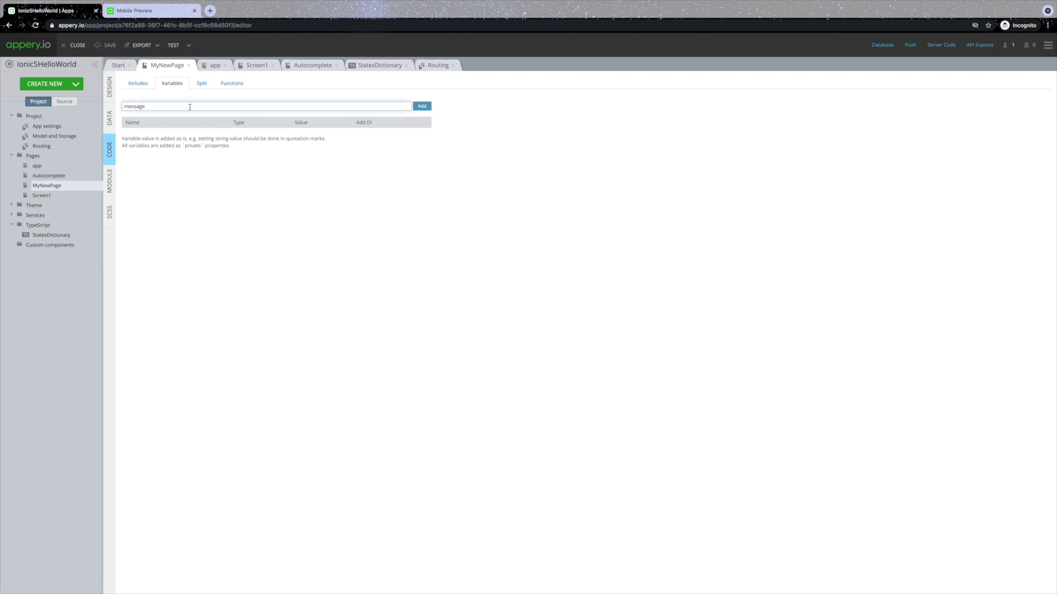
click(420, 107)
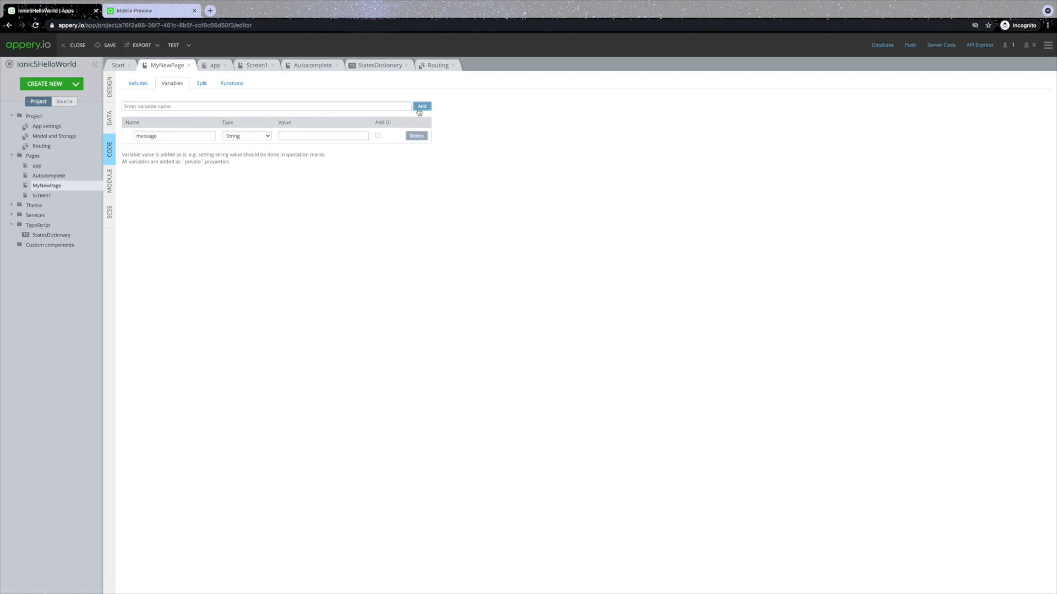
Step: Add a Click event to the Hello World card title that sets the variable message to 'Meet my first Ionic 5 app :)'
click(112, 91)
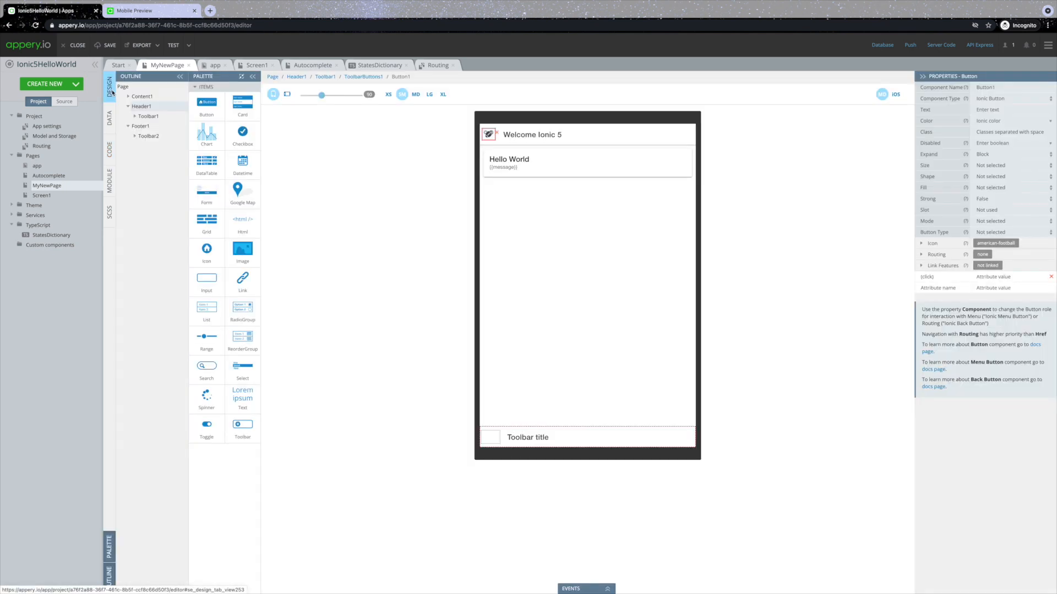
click(606, 589)
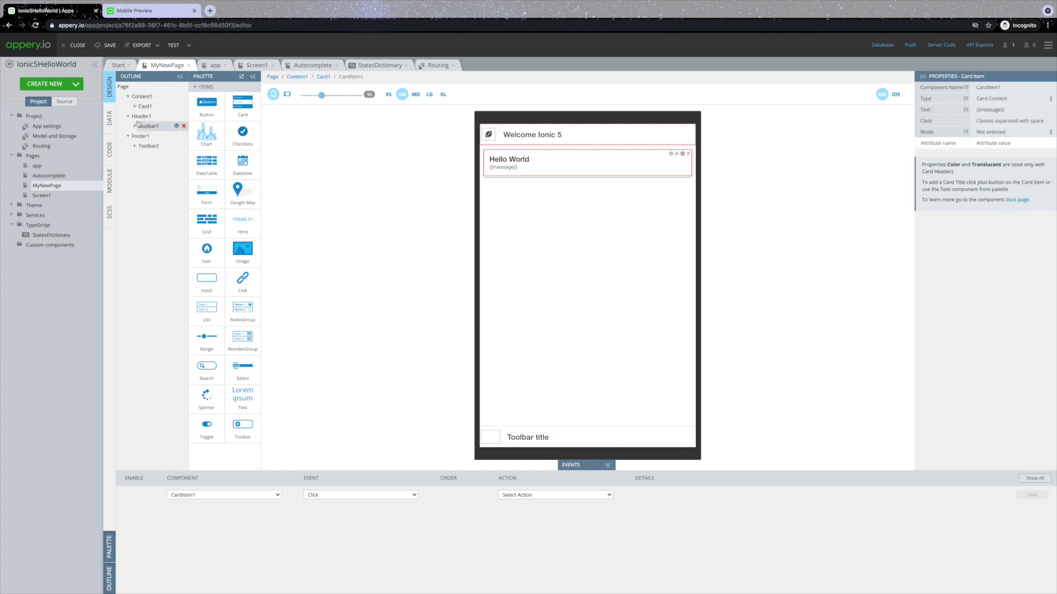
click(134, 106)
click(141, 116)
click(157, 128)
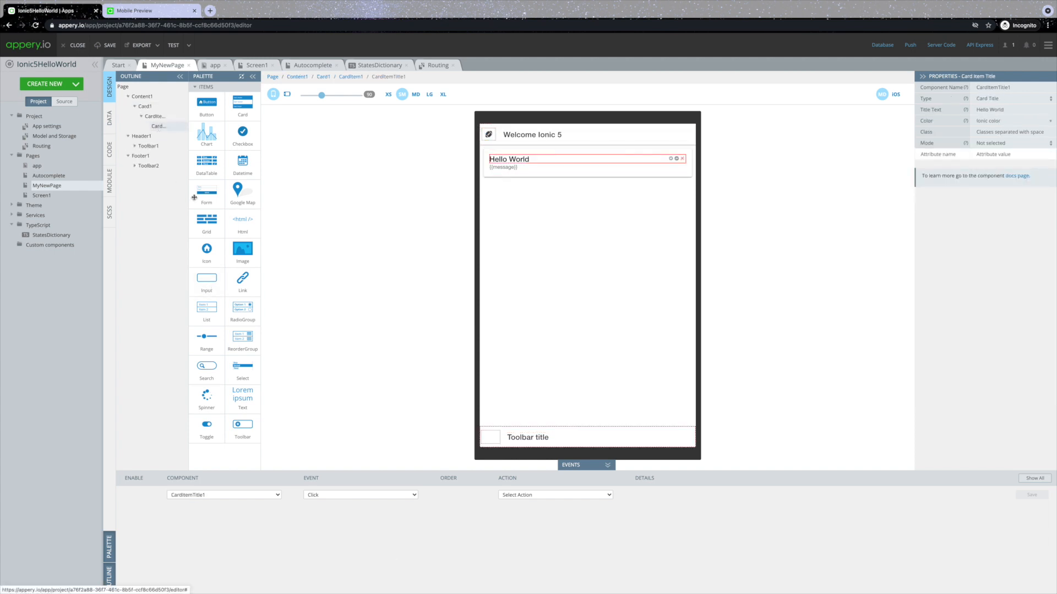
click(320, 495)
click(321, 495)
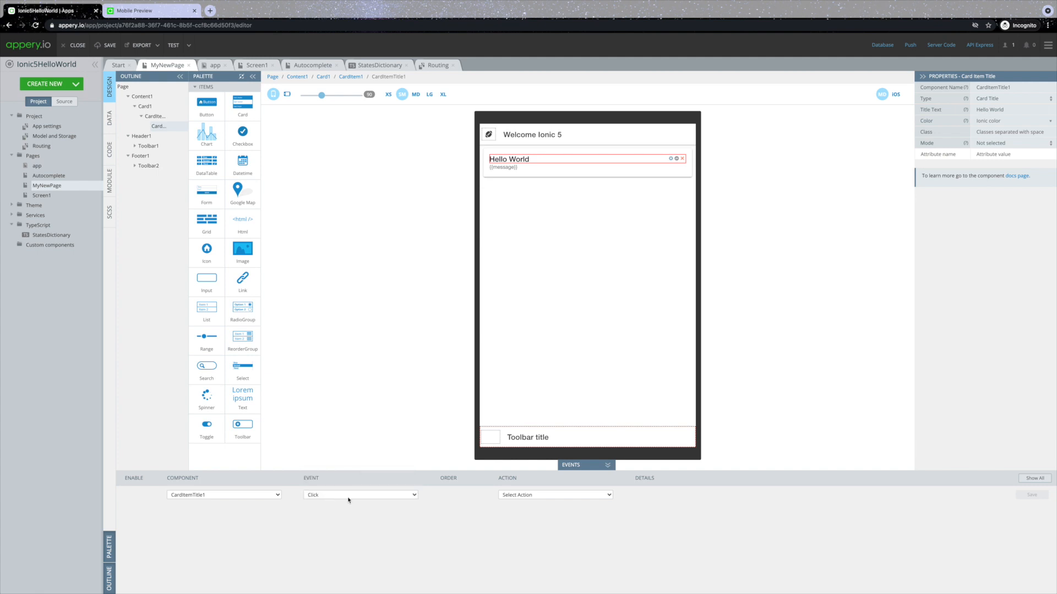
click(515, 496)
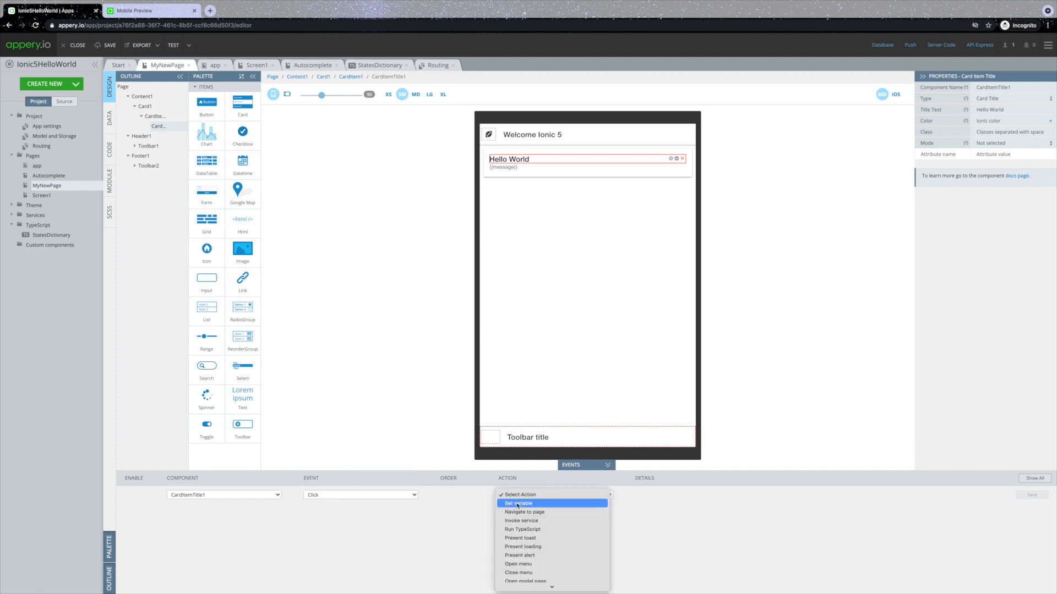
click(518, 503)
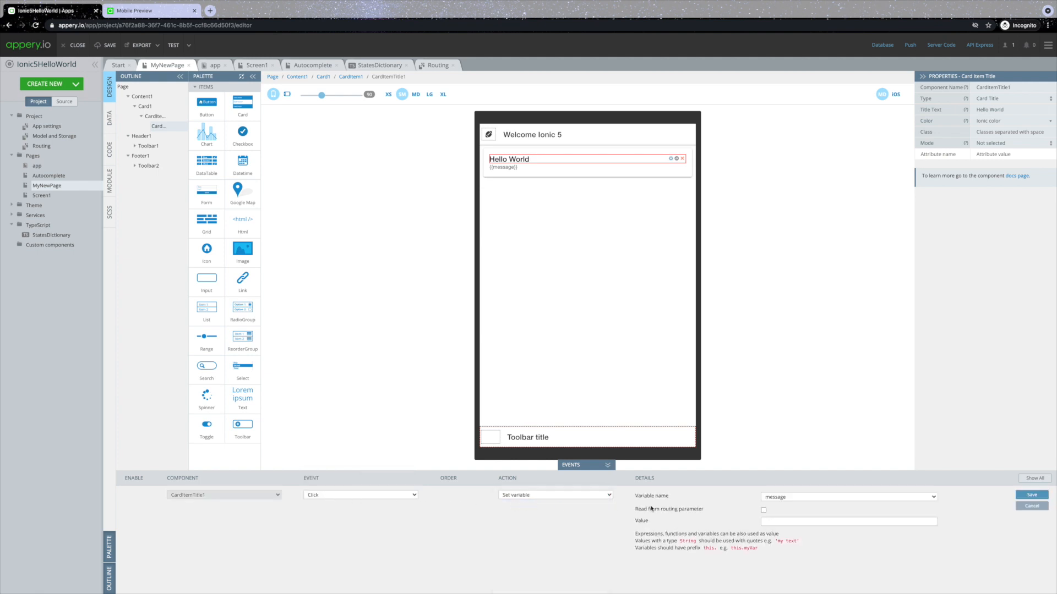
click(768, 521)
text('Meet my first Ionic 5 app :)')
click(1025, 497)
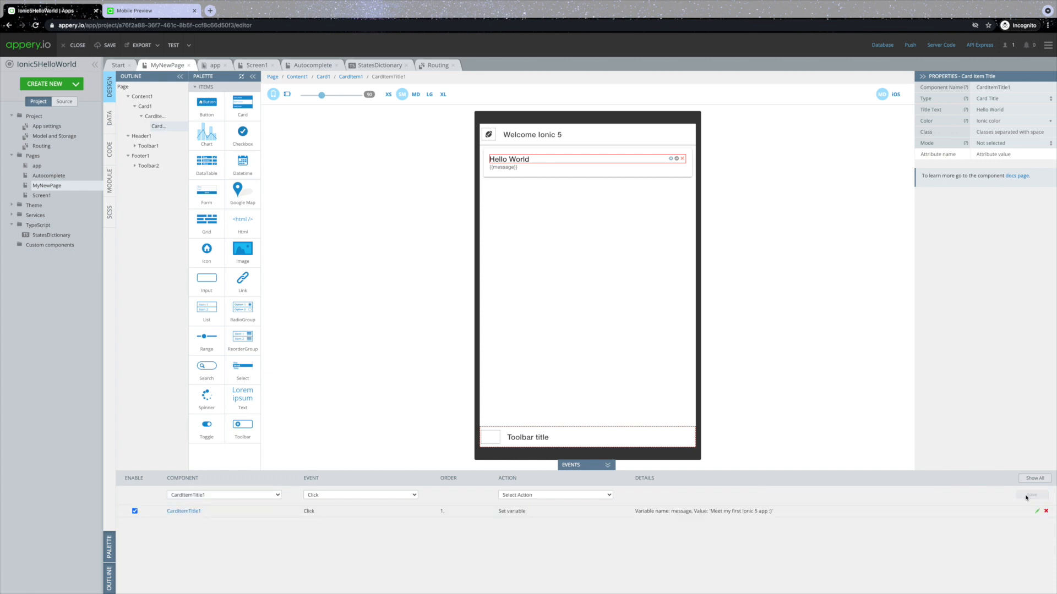
Step: Save the changes made to the app
click(111, 46)
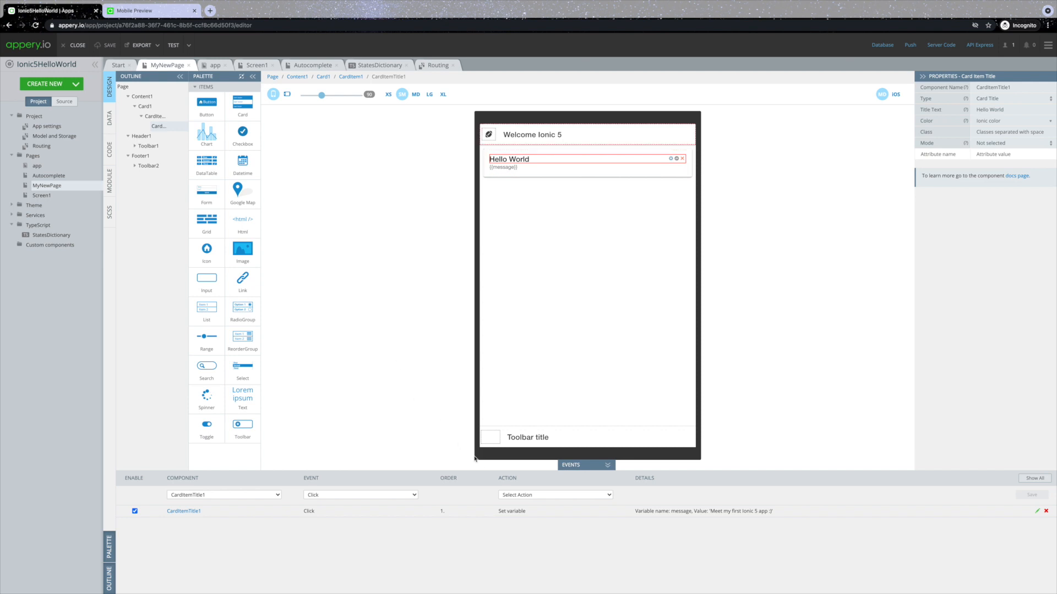
Step: Add a Run TypeScript action with the Navigate to page snippet to the Click event of the Hello World card title
click(534, 497)
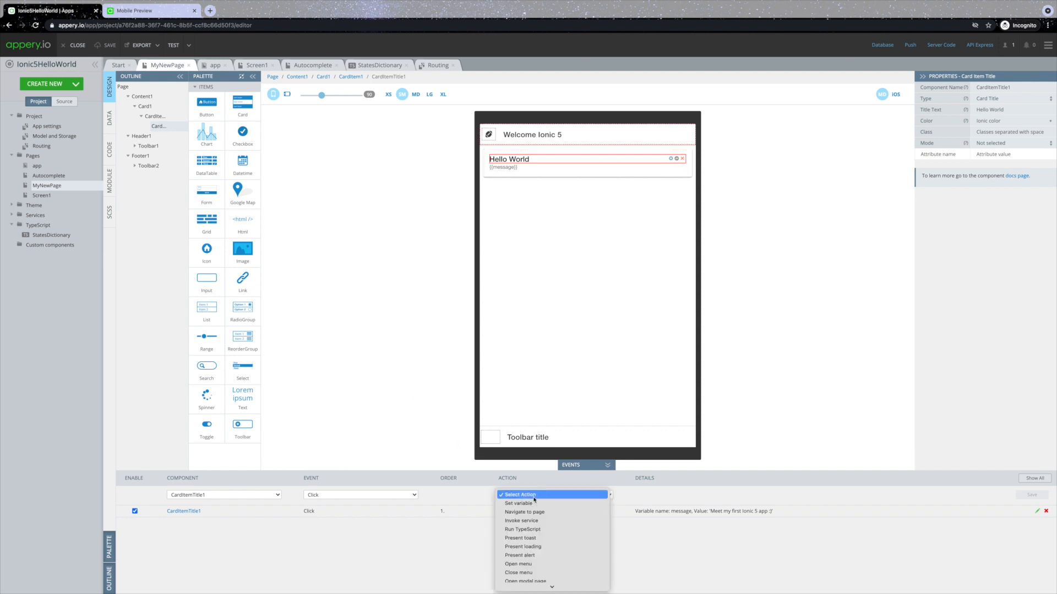
click(531, 529)
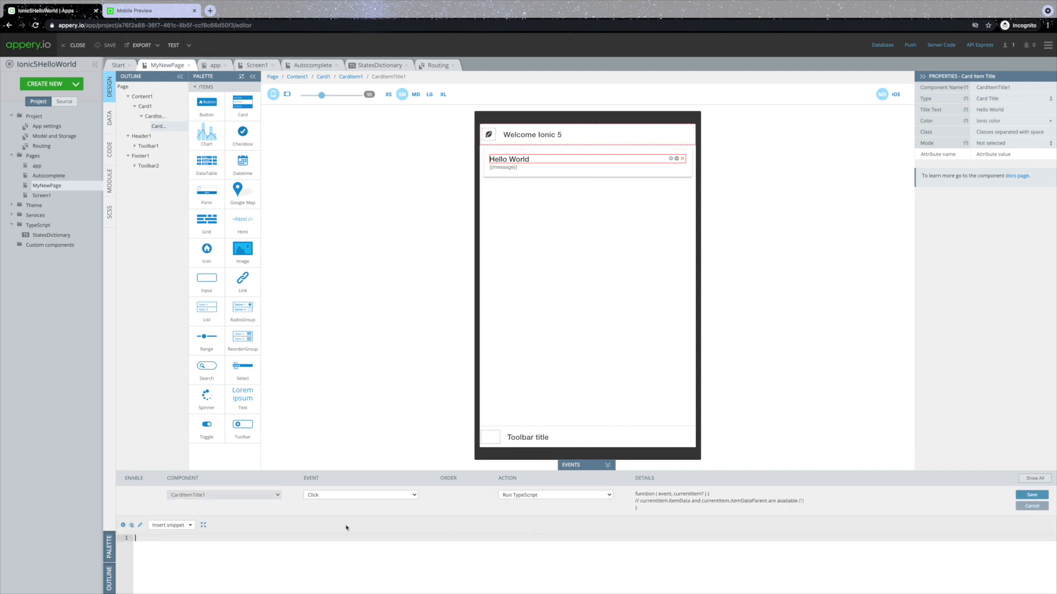
click(184, 526)
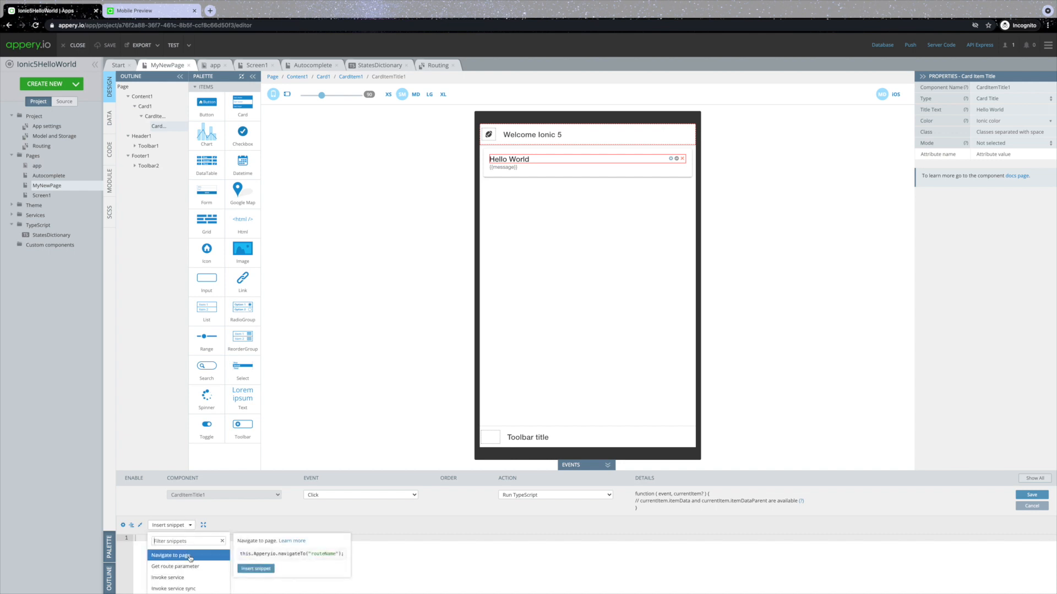
click(189, 556)
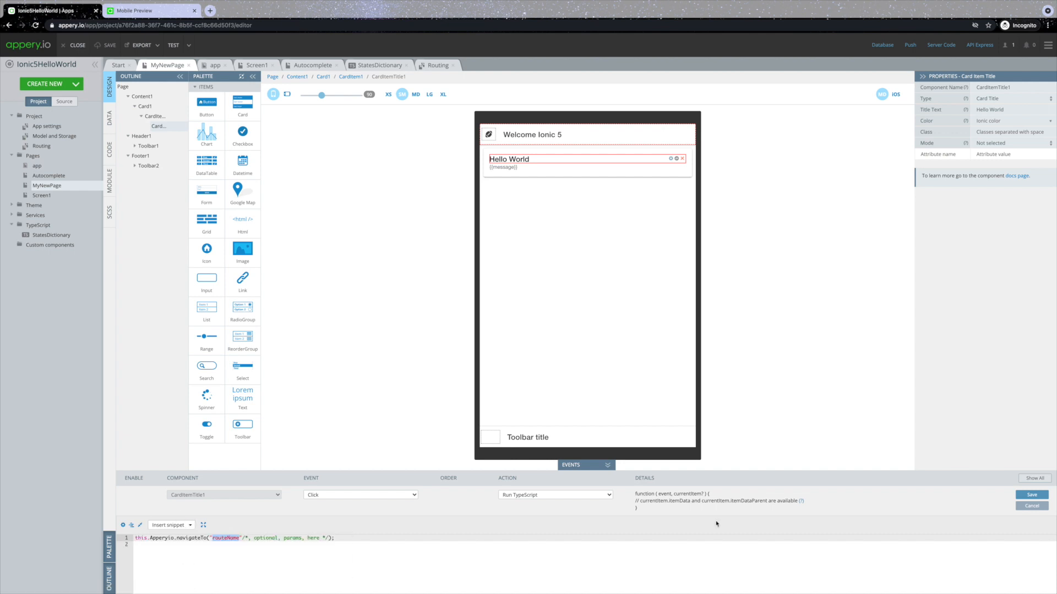
click(1031, 495)
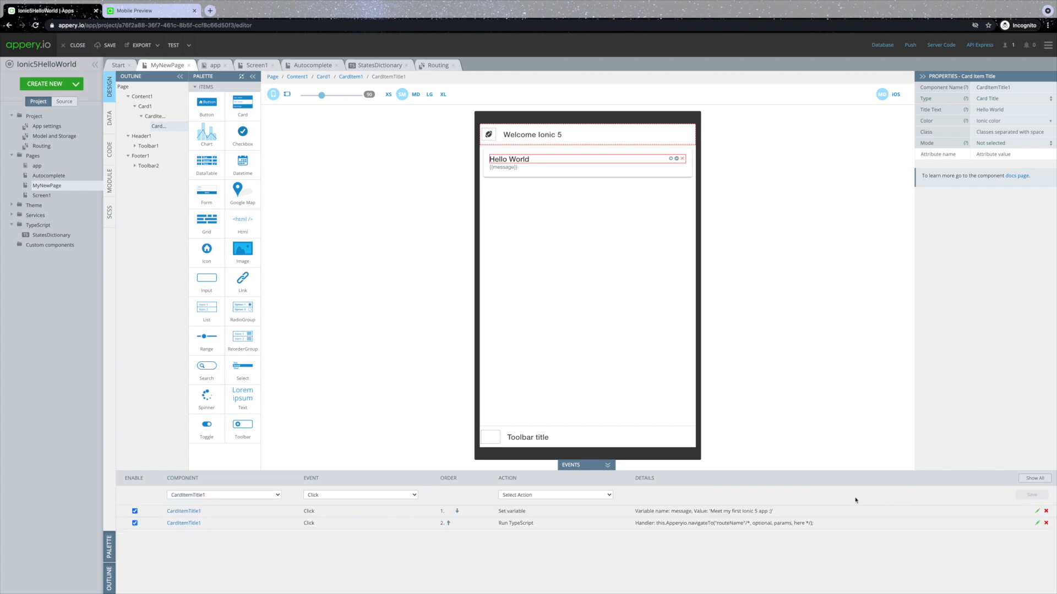
Step: Delete the Run TypeScript action from the card title's events
click(1046, 524)
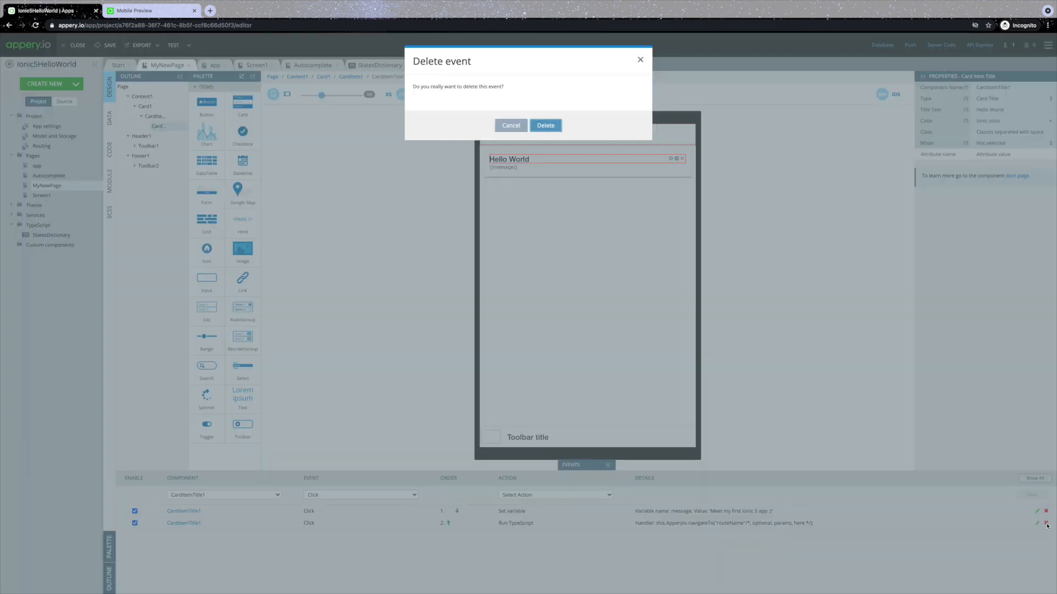
click(545, 126)
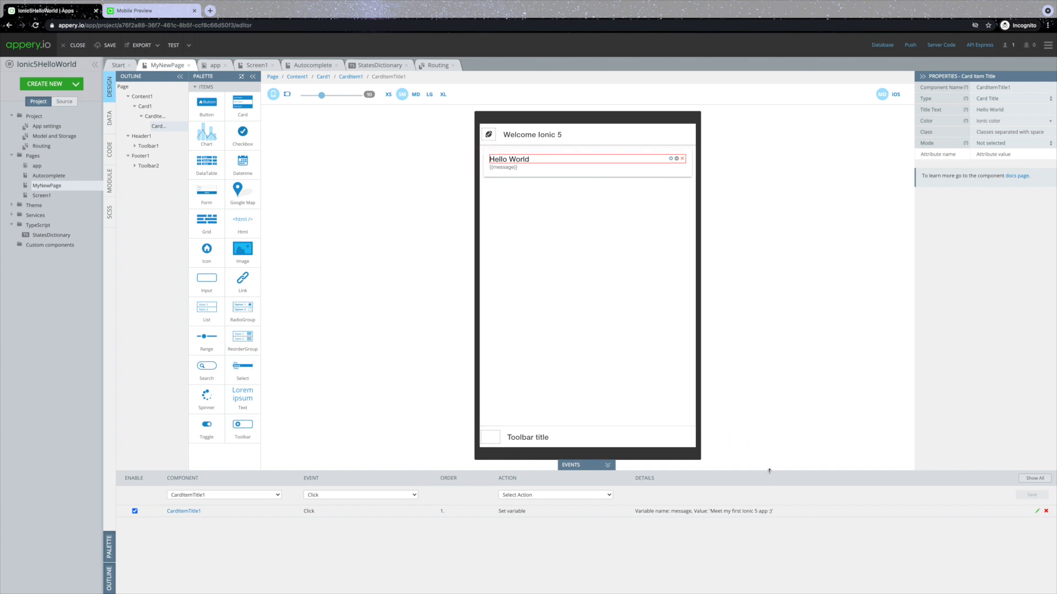
mouse_move(769, 471)
mouse_down()
mouse_move(769, 365)
mouse_move(780, 471)
mouse_up()
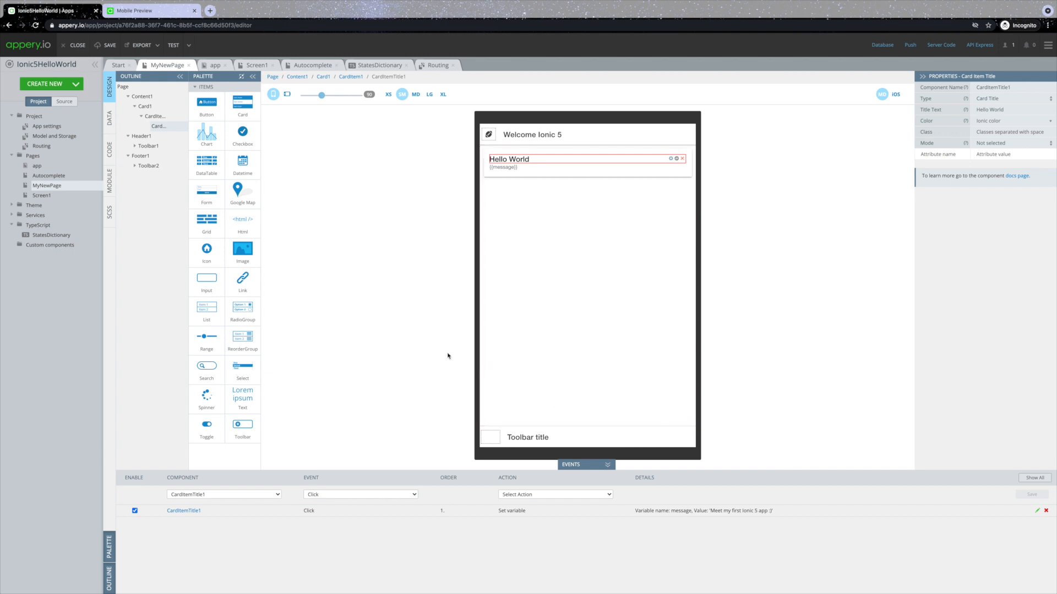
Step: Test the card title's Click event in the mobile preview and return to the App Builder
click(173, 47)
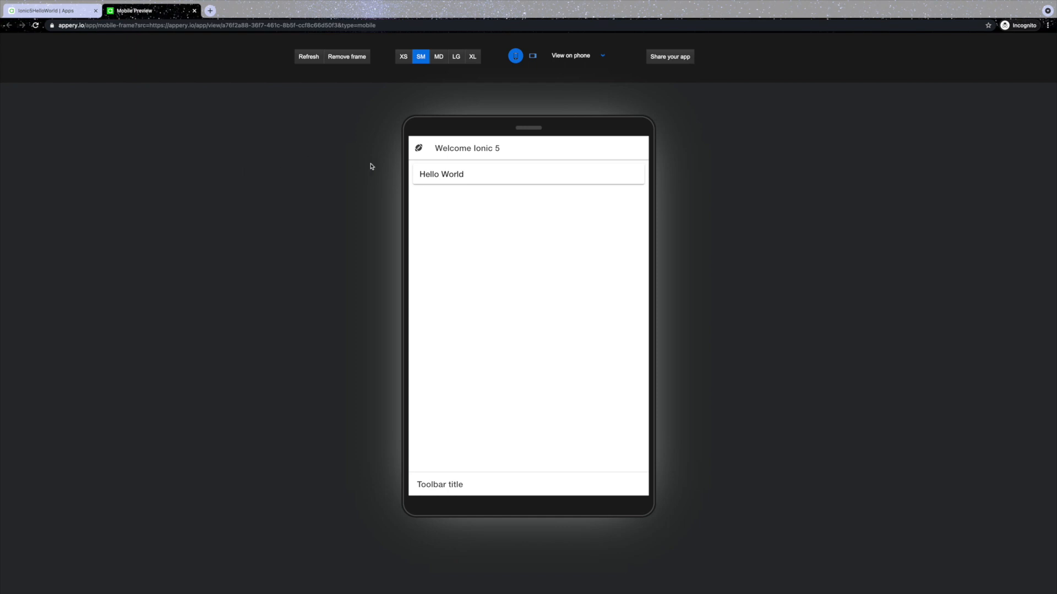
click(445, 175)
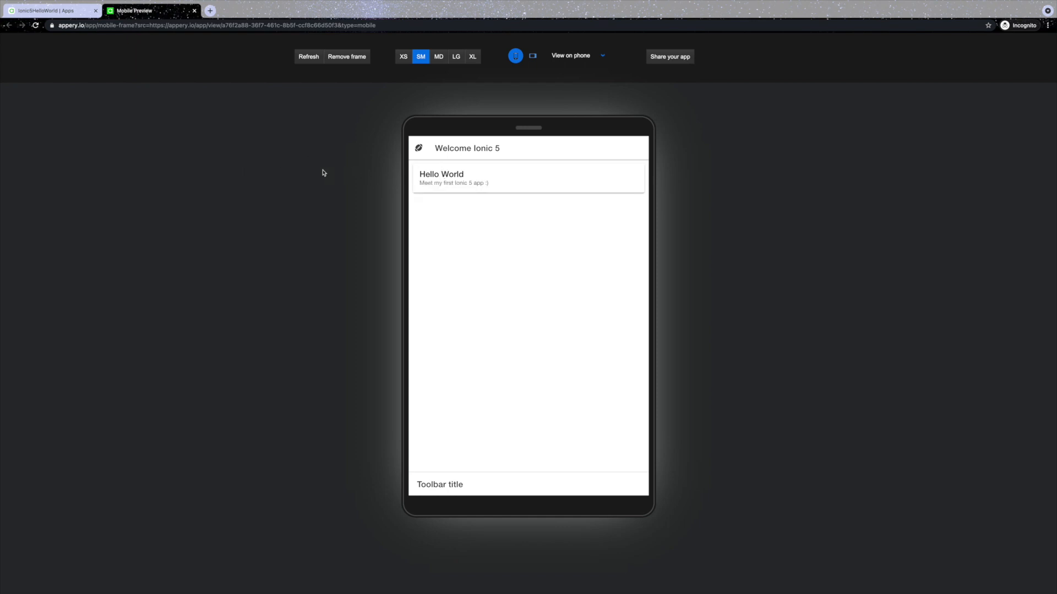
click(71, 11)
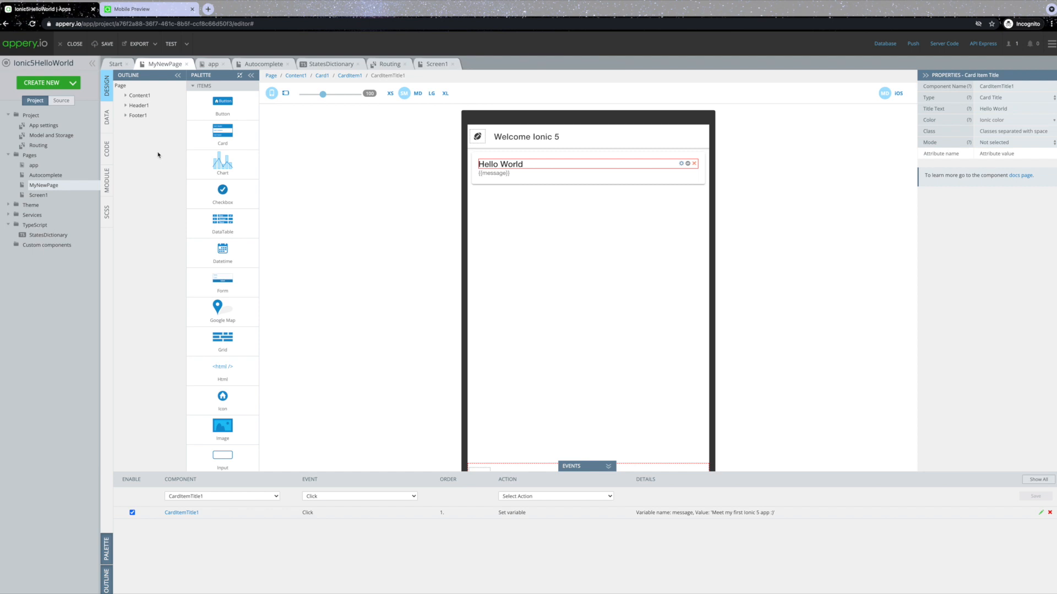
Step: Create a new REST service named RESTService from the data view of Screen1
click(41, 195)
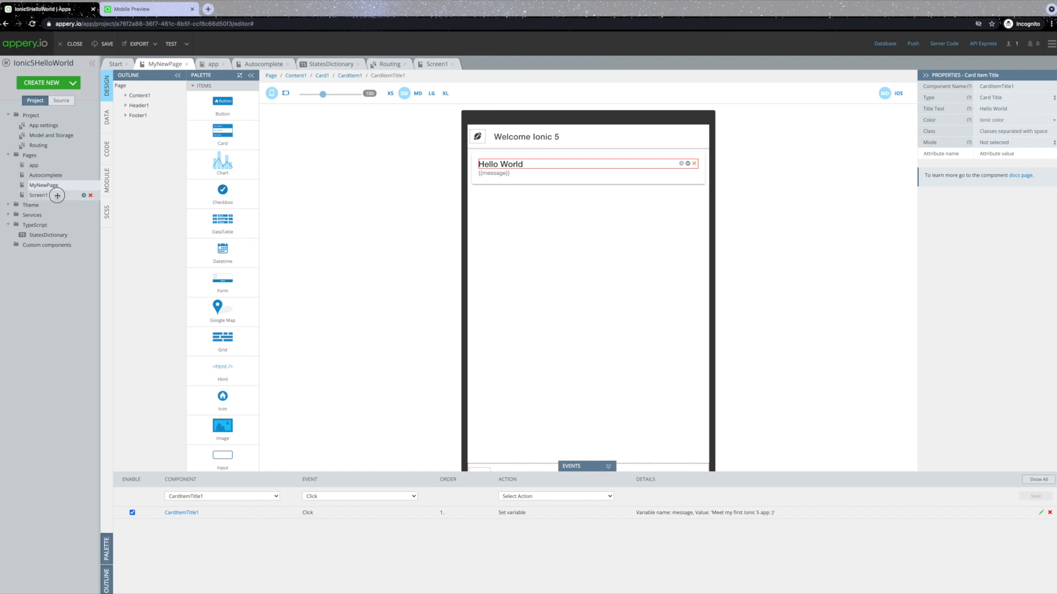
click(107, 117)
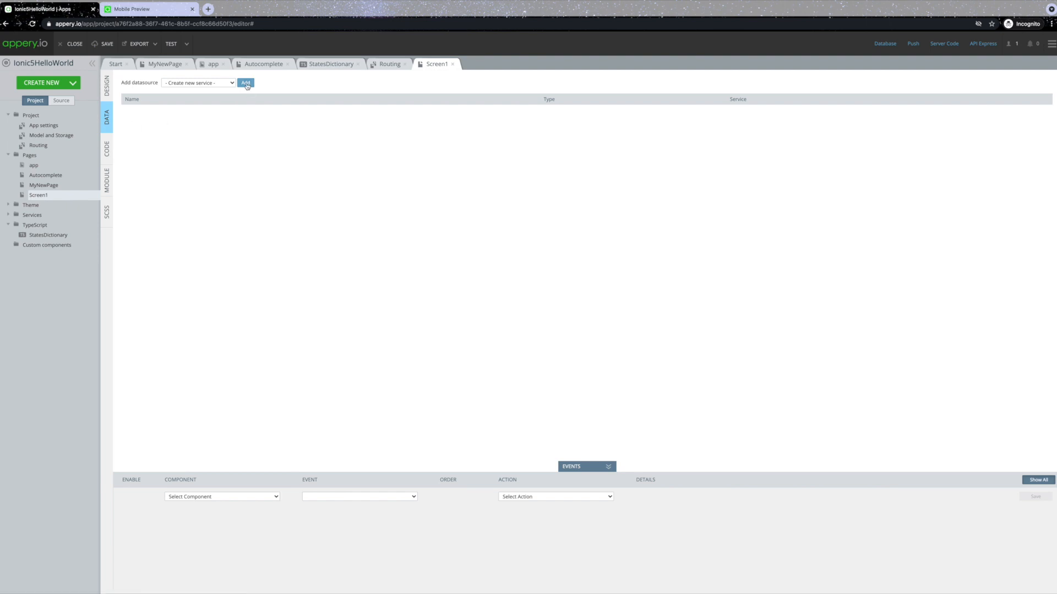
click(246, 84)
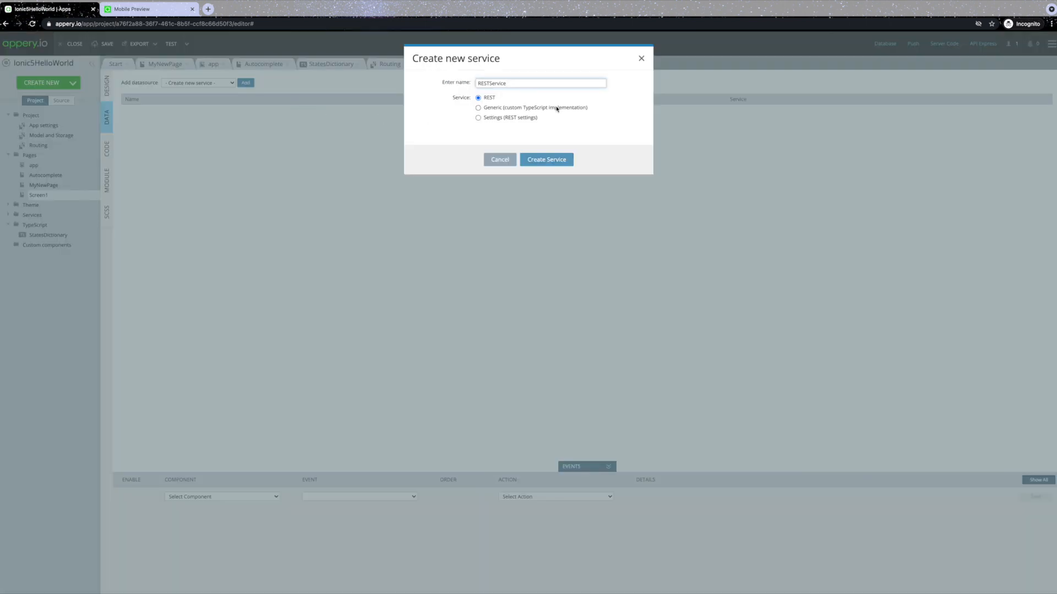
click(548, 162)
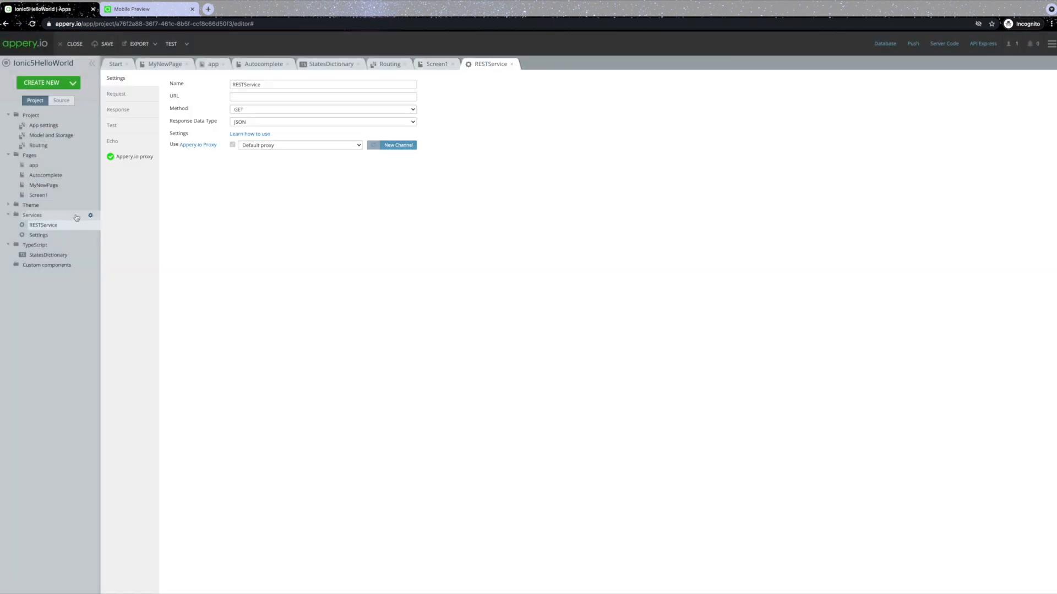
Step: Add RESTService as a datasource of Screen1 and view the actions available for its Before send event
click(37, 195)
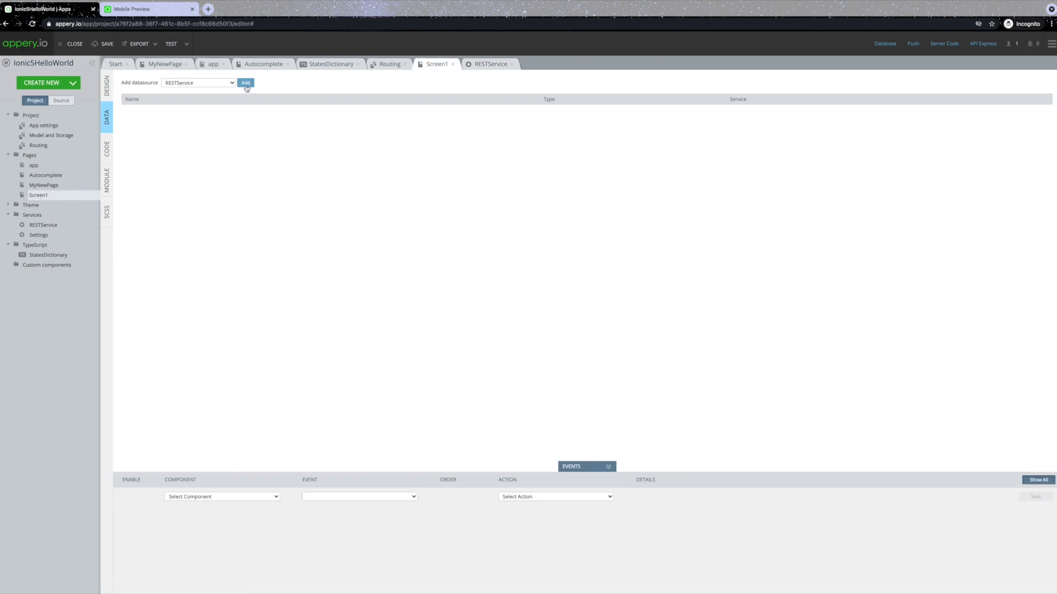
click(245, 83)
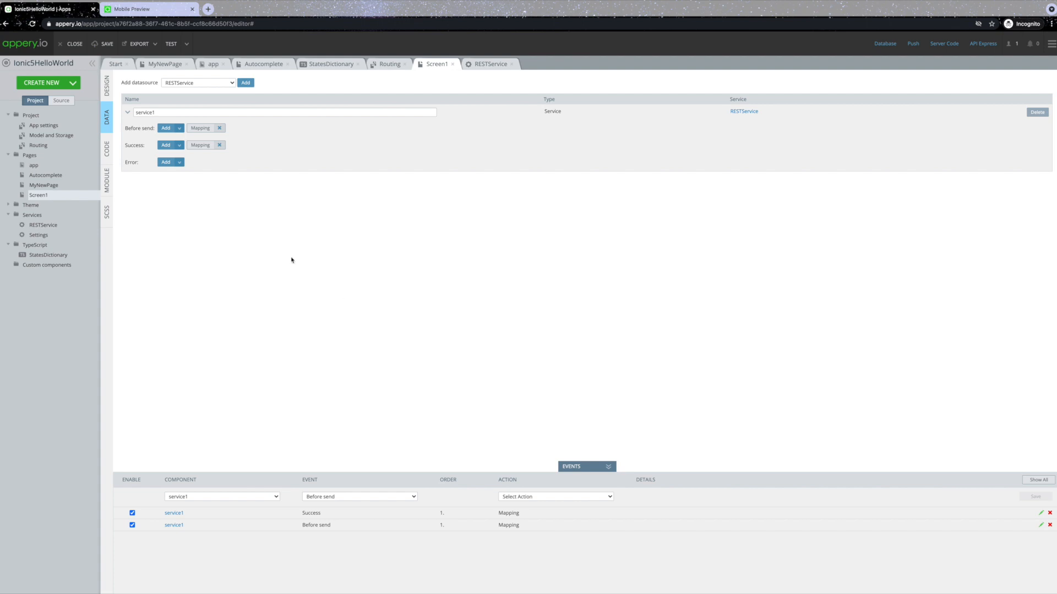
click(180, 129)
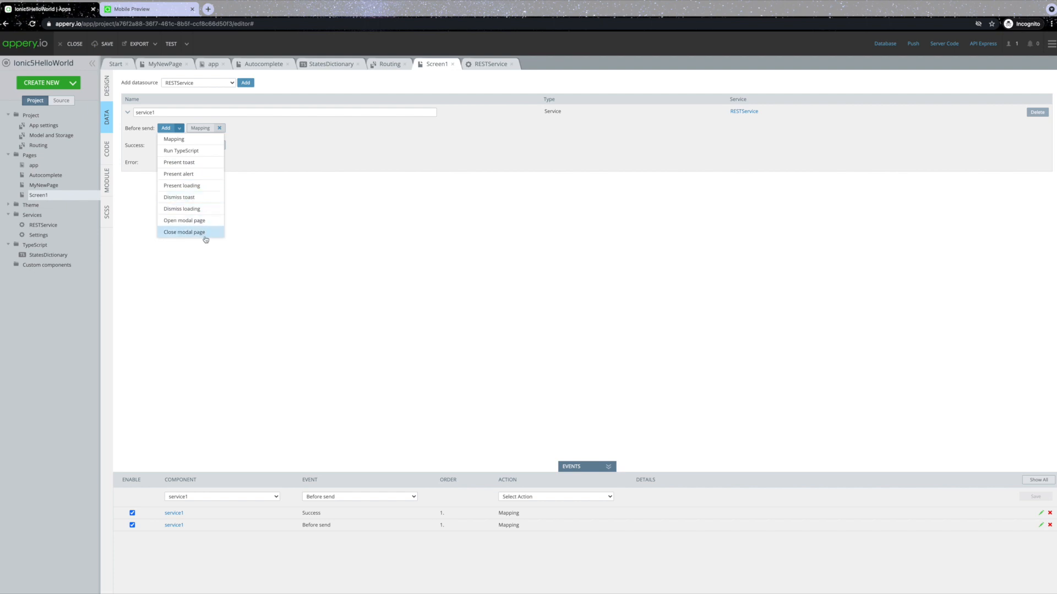
click(302, 239)
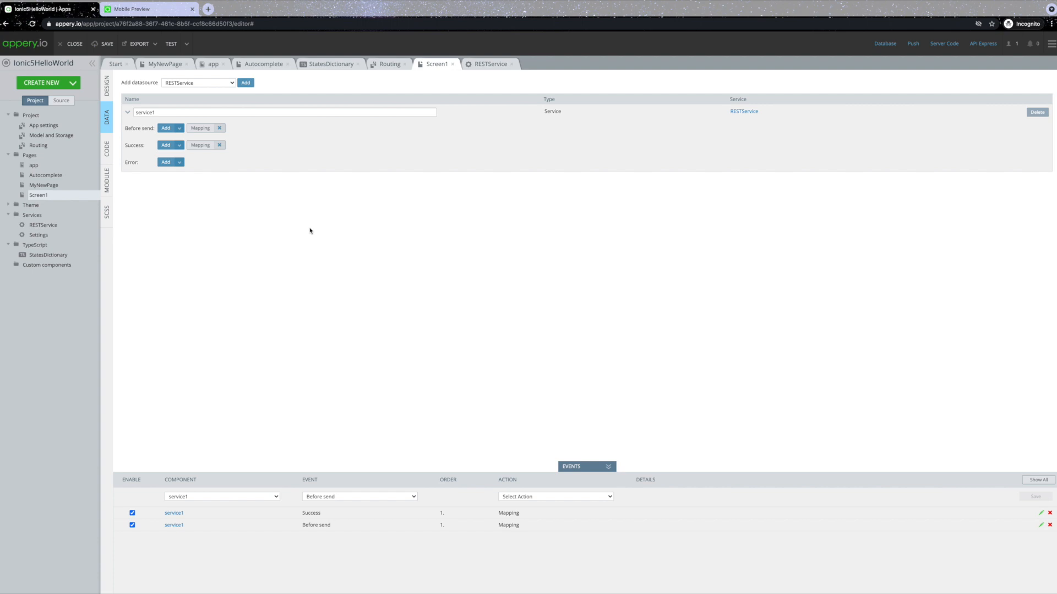
Step: Look through Screen1's module settings and the code editor settings, and auto-format the page's SCSS code
click(106, 181)
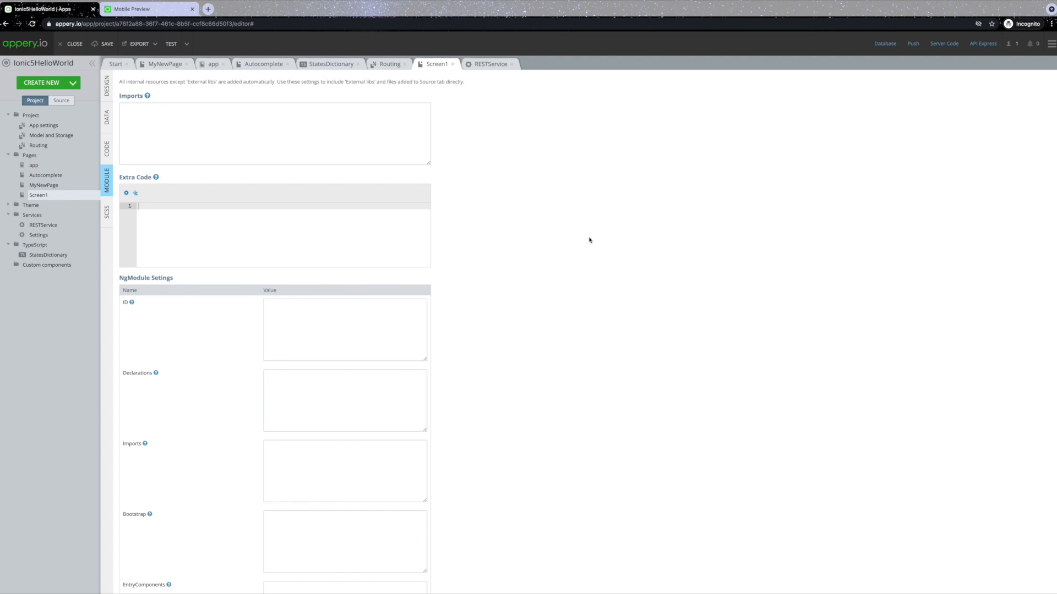
click(106, 211)
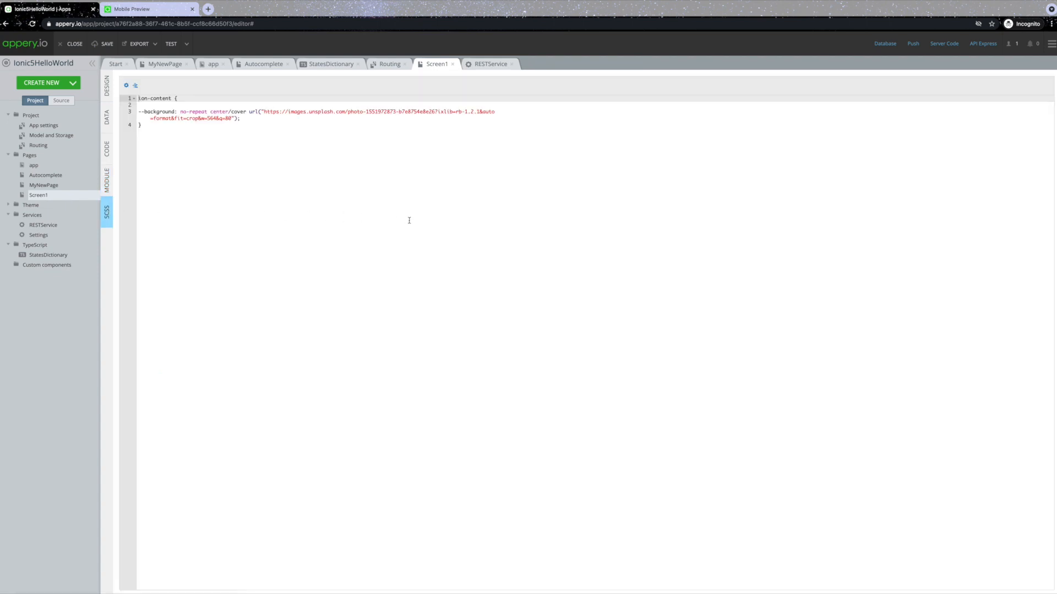
click(126, 86)
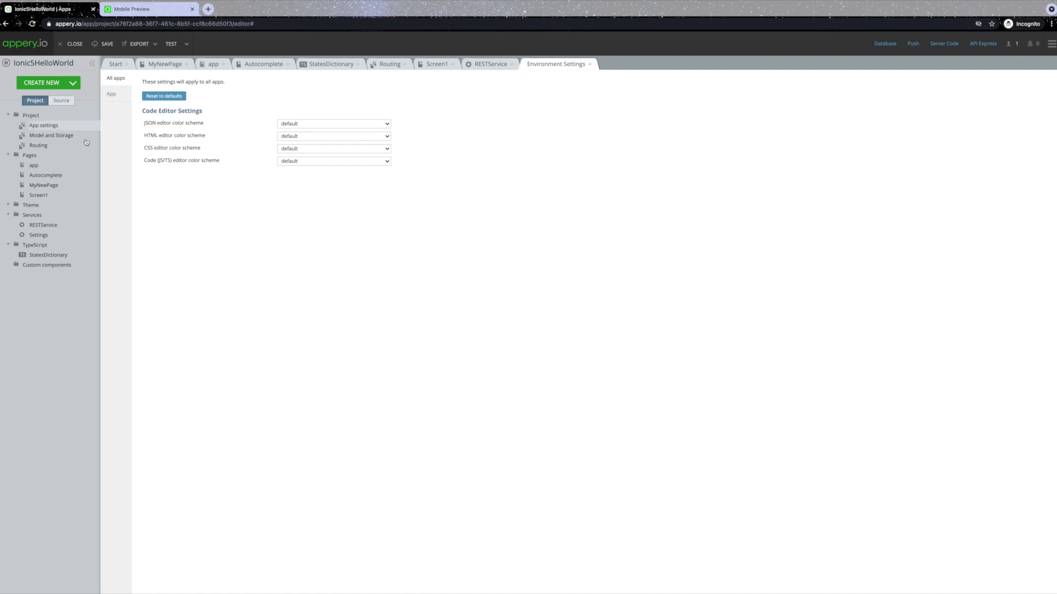
click(55, 195)
click(136, 87)
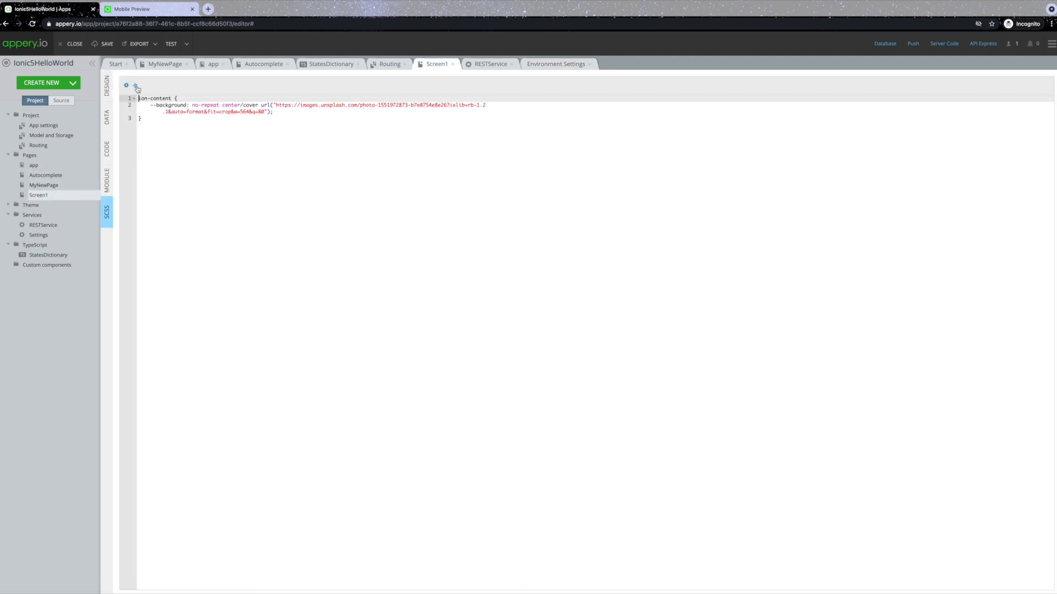
Step: Return to MyNewPage, check the export options, and make the app public in the test options
click(43, 185)
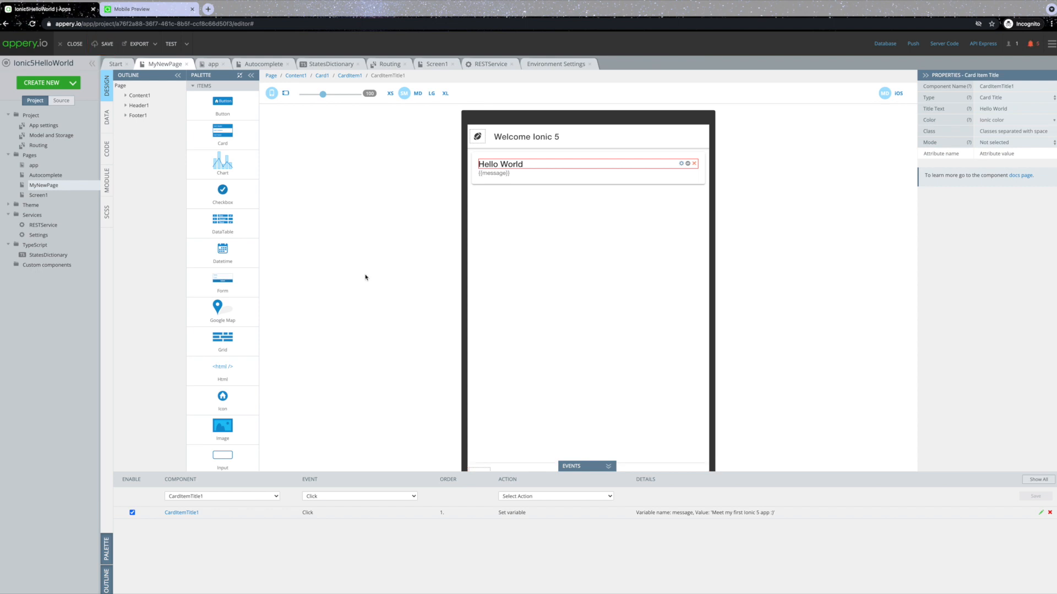
click(157, 48)
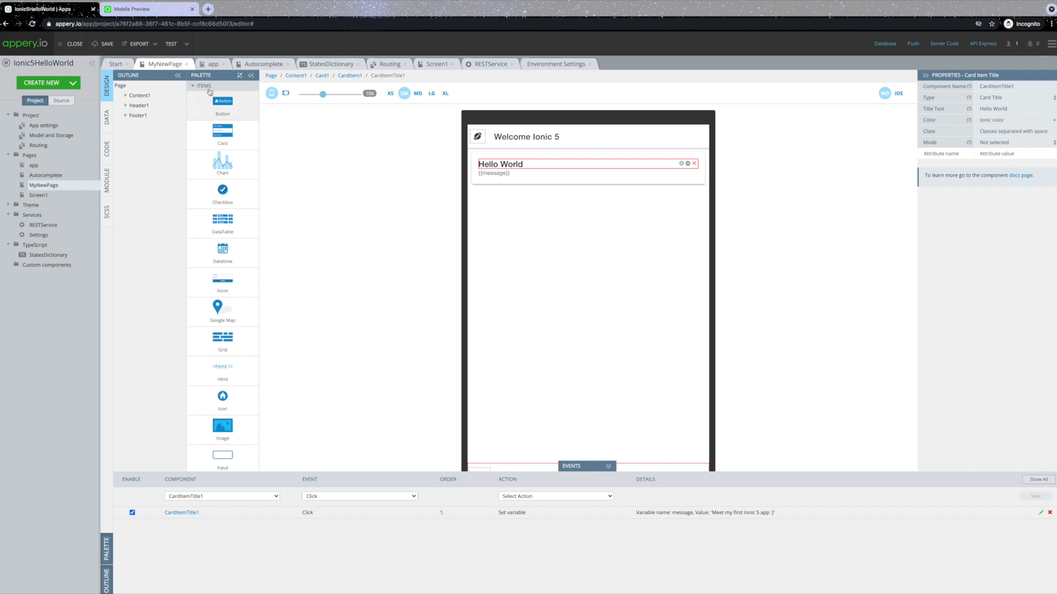
click(187, 45)
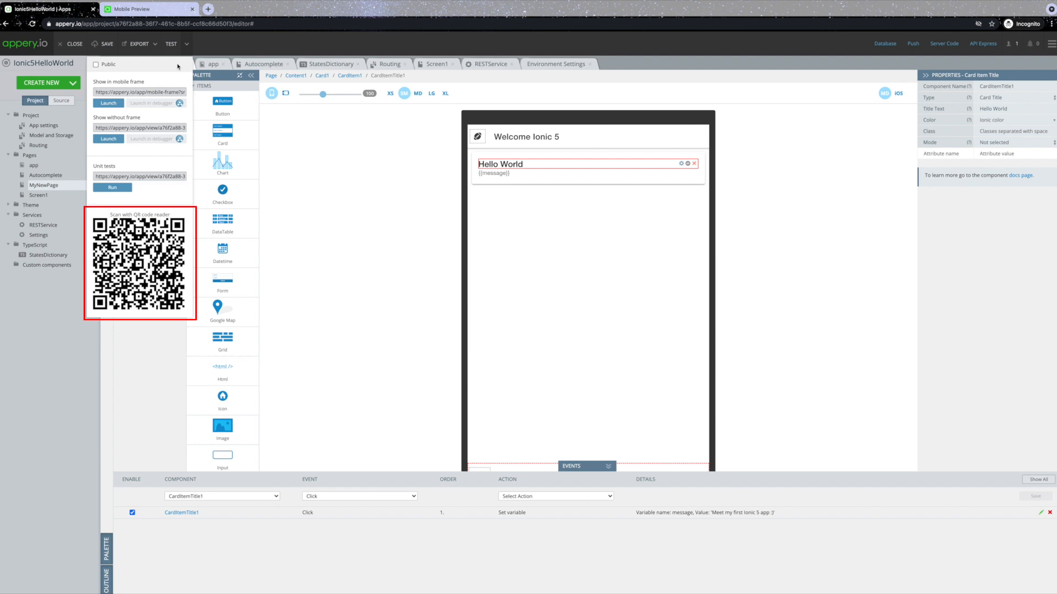
click(95, 65)
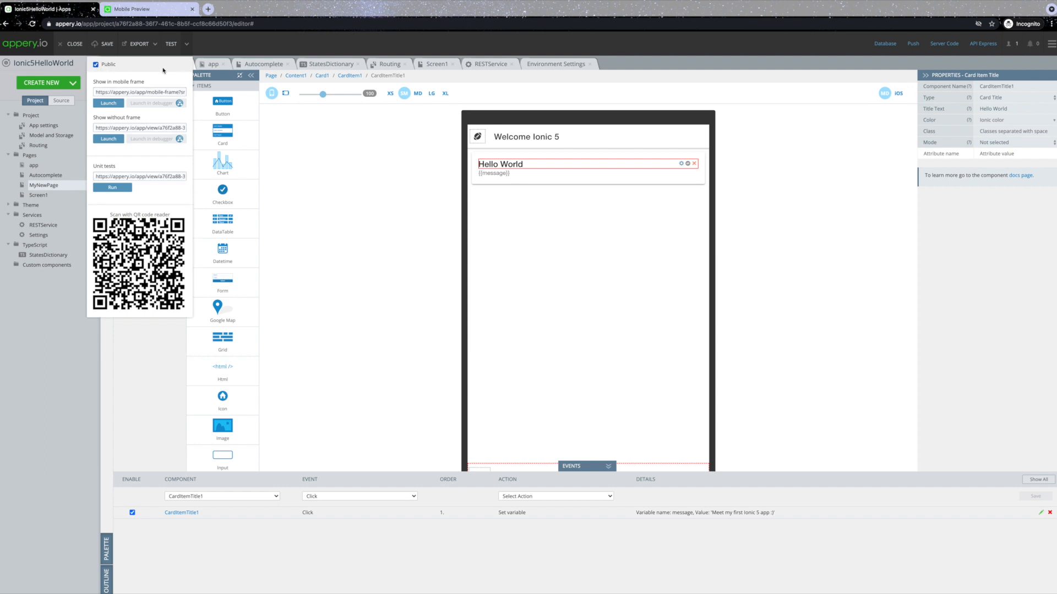
click(187, 45)
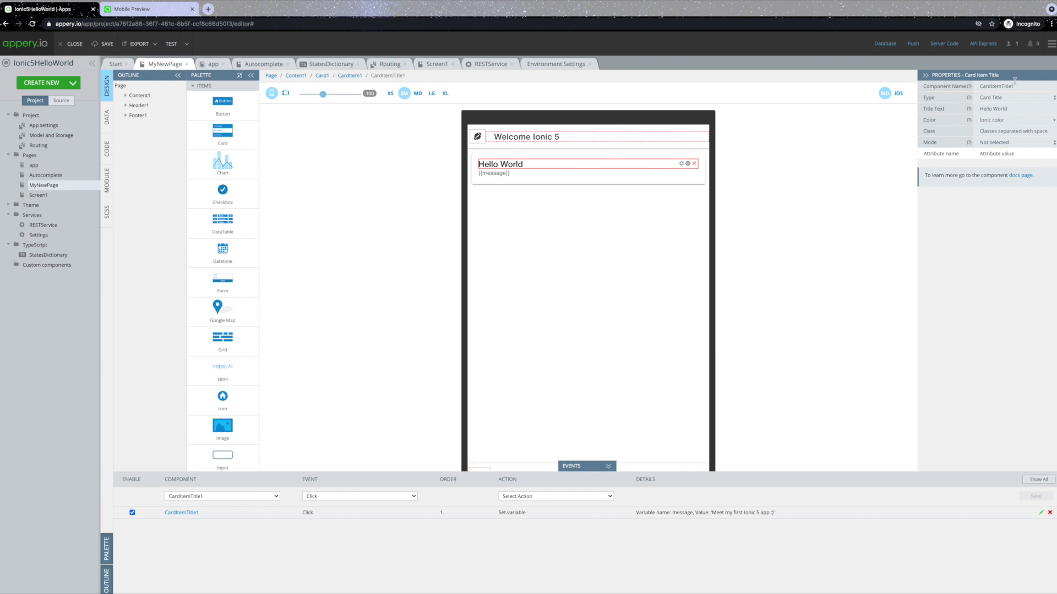
Step: Examine the environment settings for all apps and for this app, and review the remaining main menu entries
mouse_move(1008, 44)
click(1052, 47)
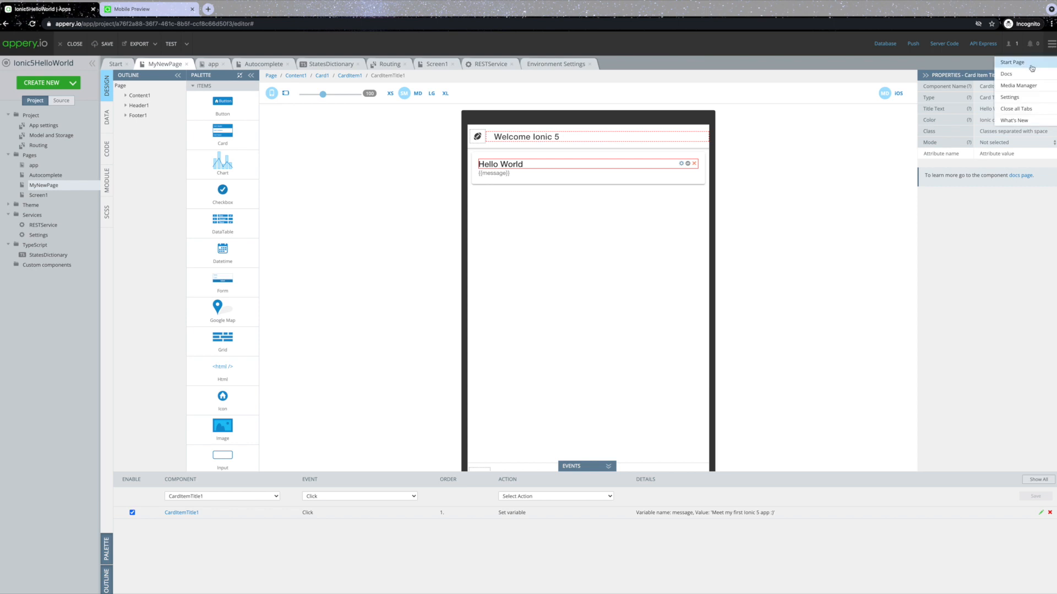
click(1021, 99)
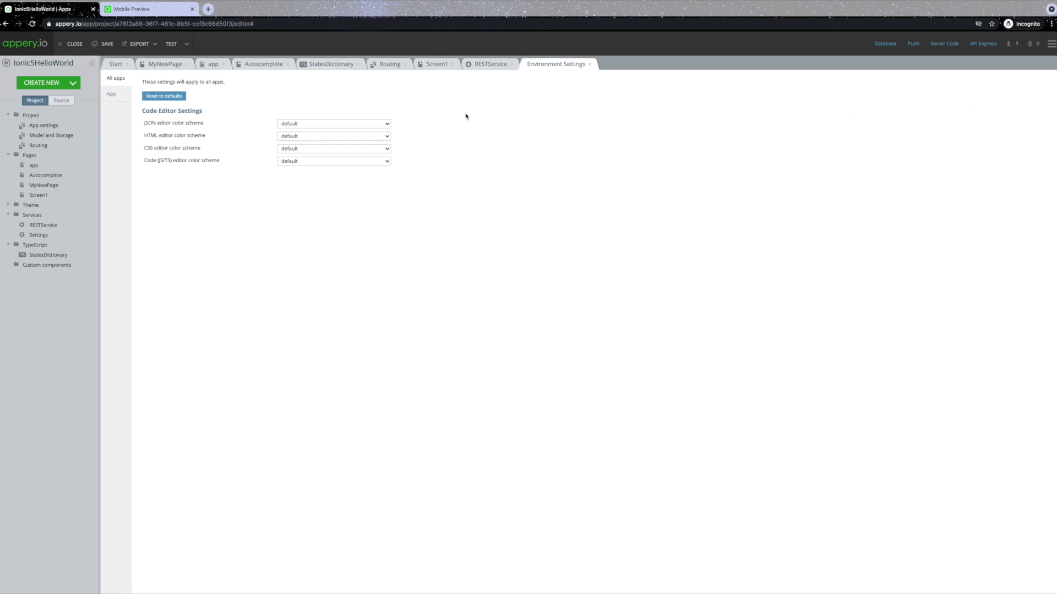
click(111, 94)
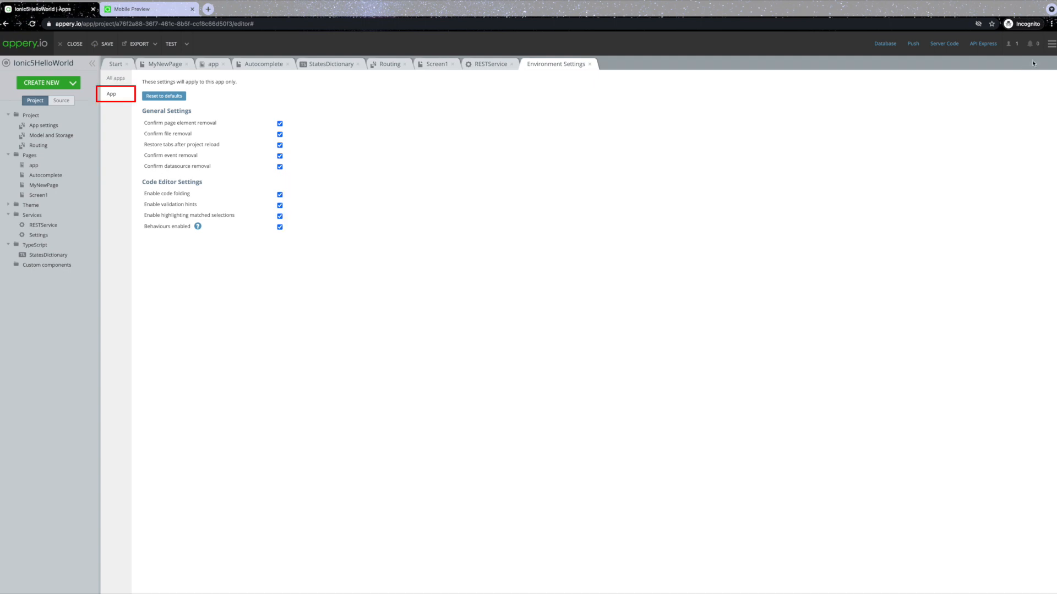
click(1051, 43)
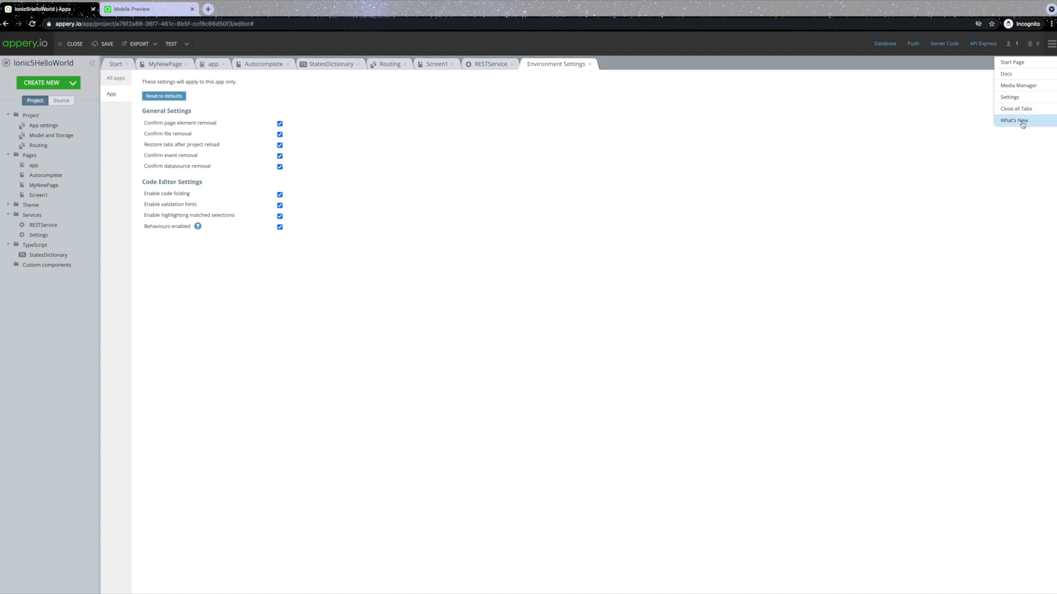
click(734, 143)
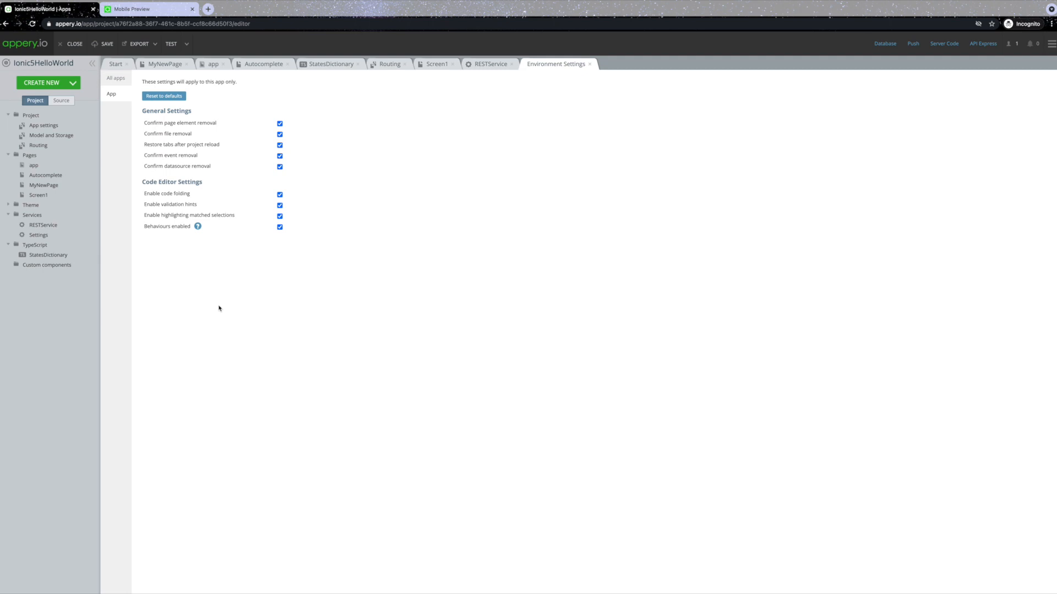
Step: Open the general App settings of the Ionic5HelloWorld project
click(8, 115)
click(8, 115)
click(53, 127)
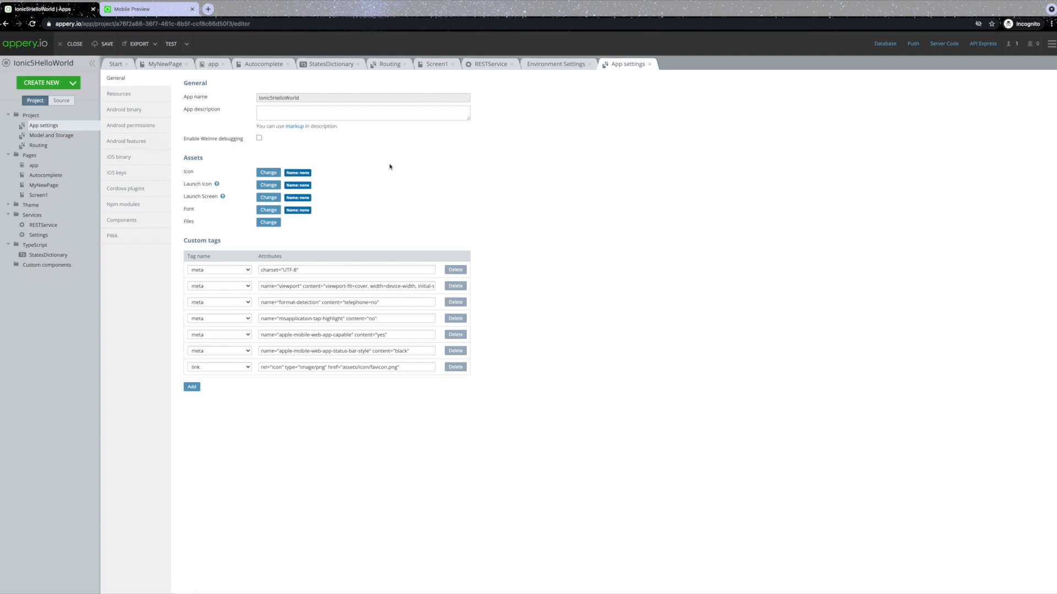
Step: Look through the remaining App settings sections, from Resources, Android and iOS options to Cordova plugins, Npm modules, Components and PWA
click(121, 96)
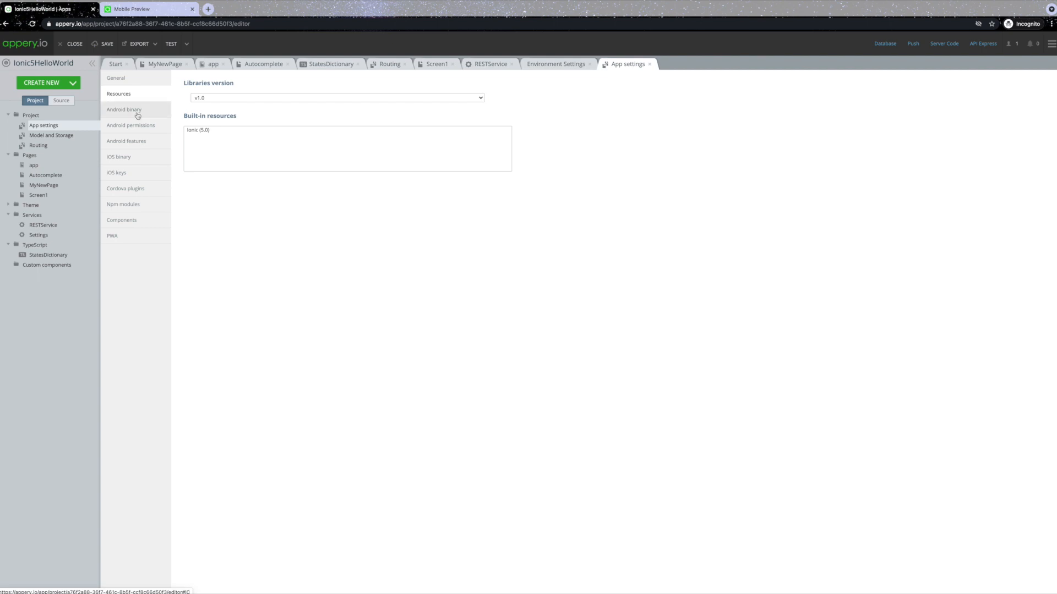
click(136, 110)
click(138, 124)
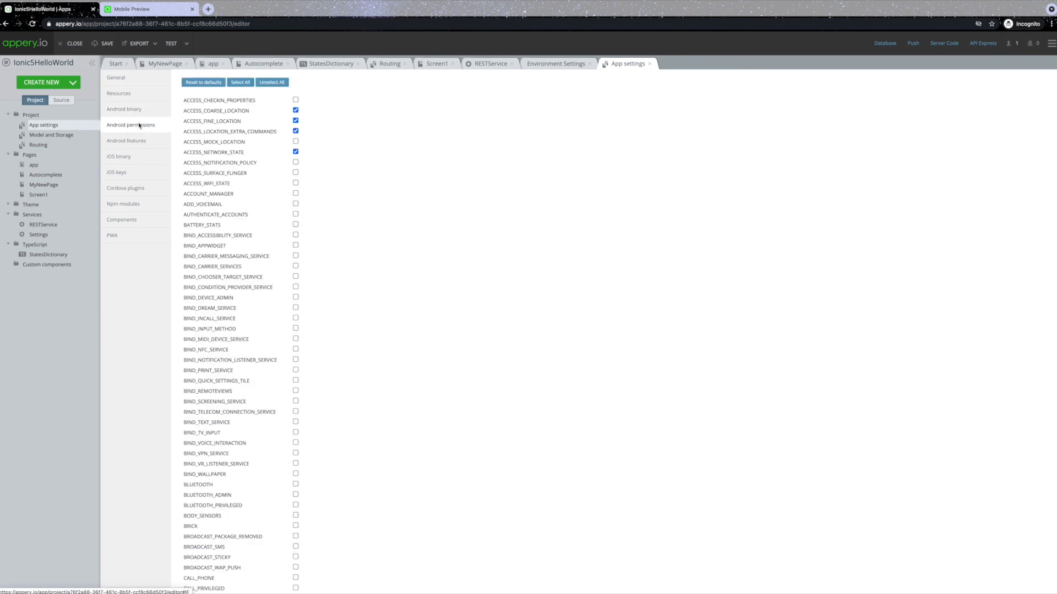
click(139, 142)
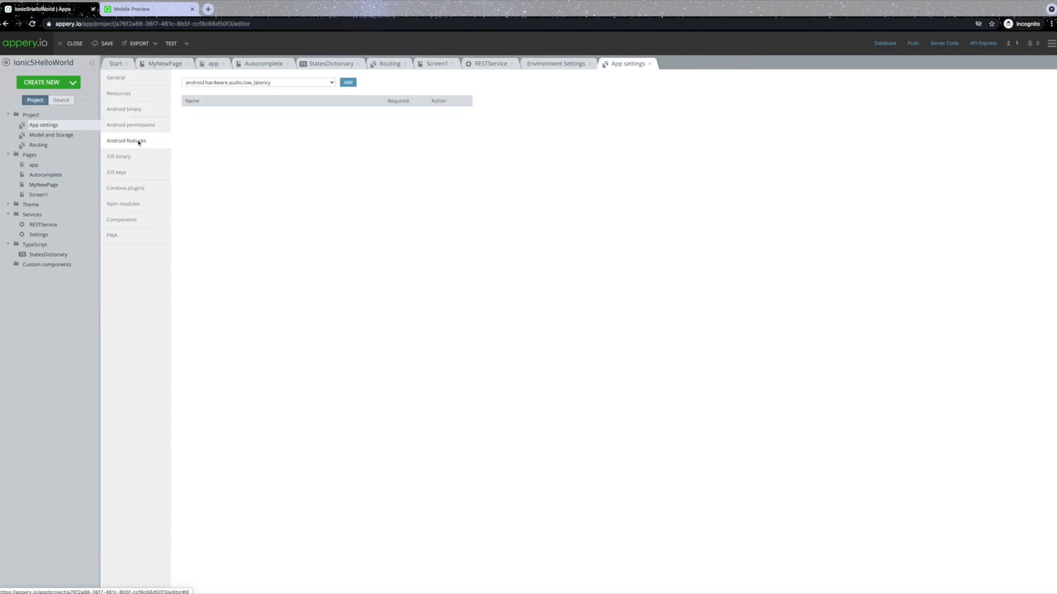
click(137, 159)
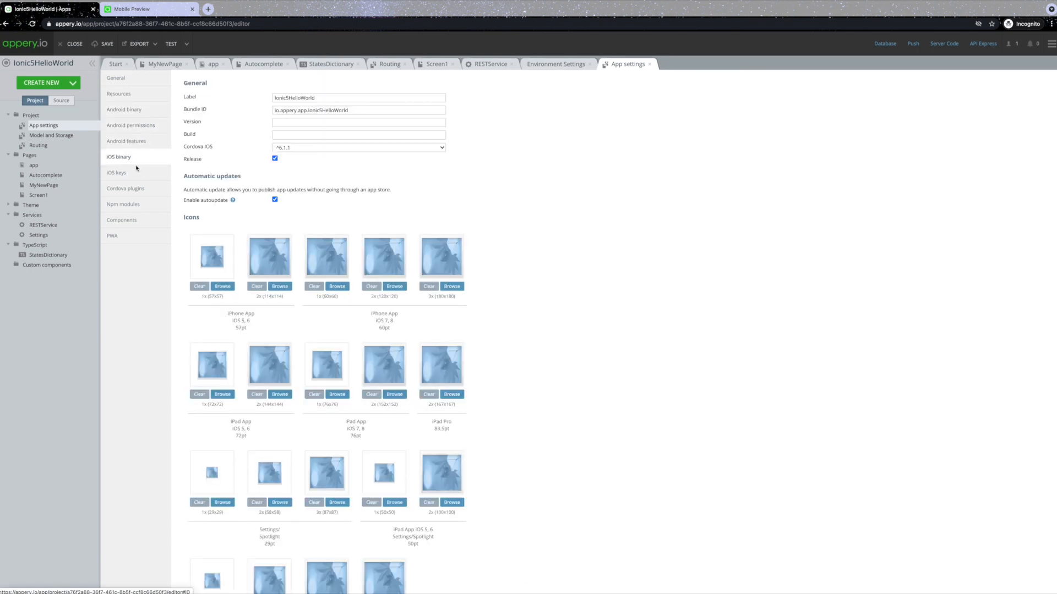
click(136, 174)
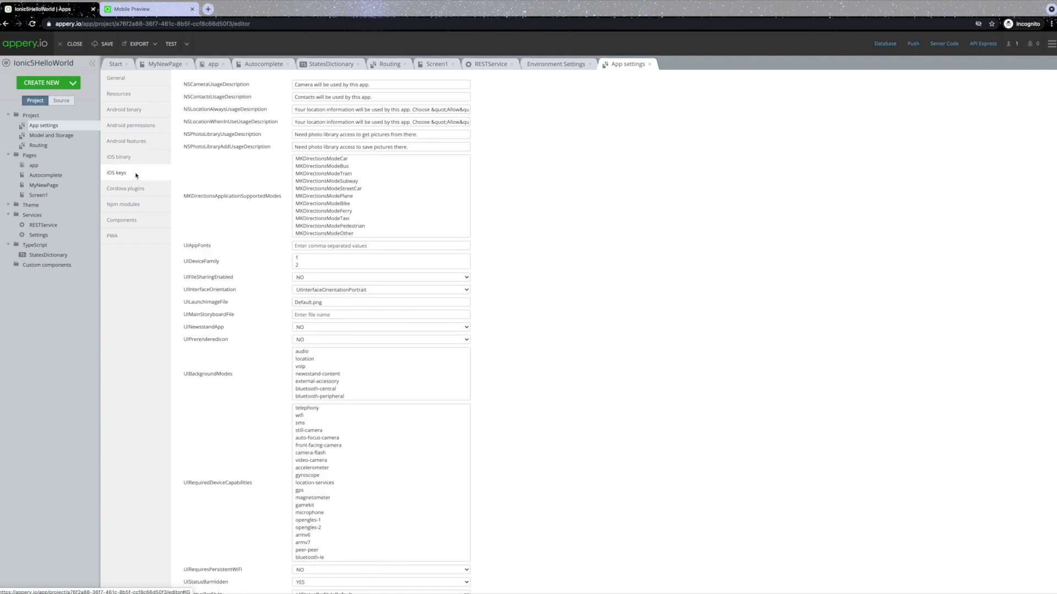
click(136, 188)
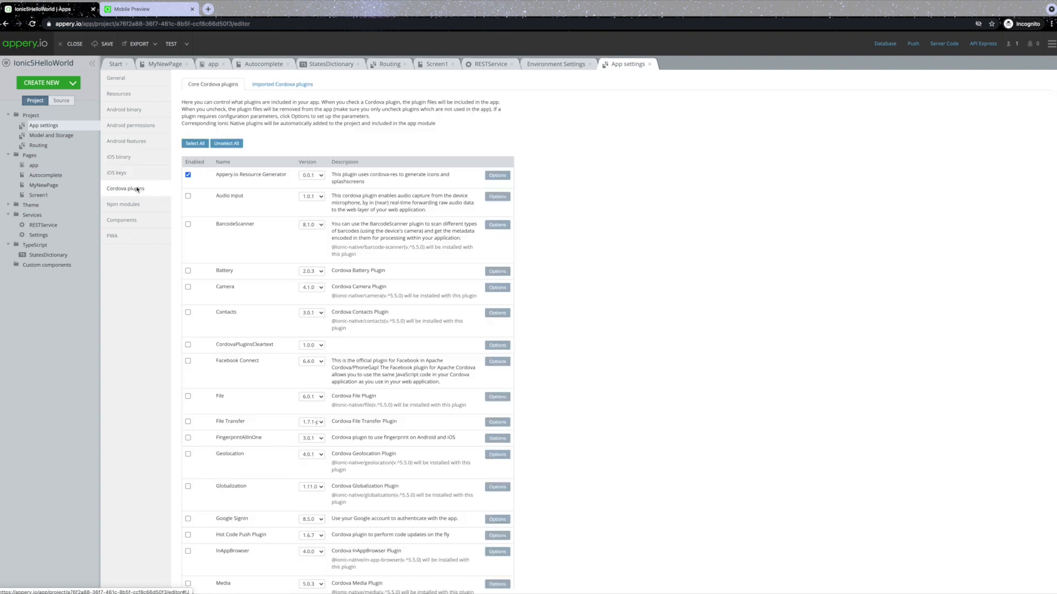
click(134, 208)
click(126, 229)
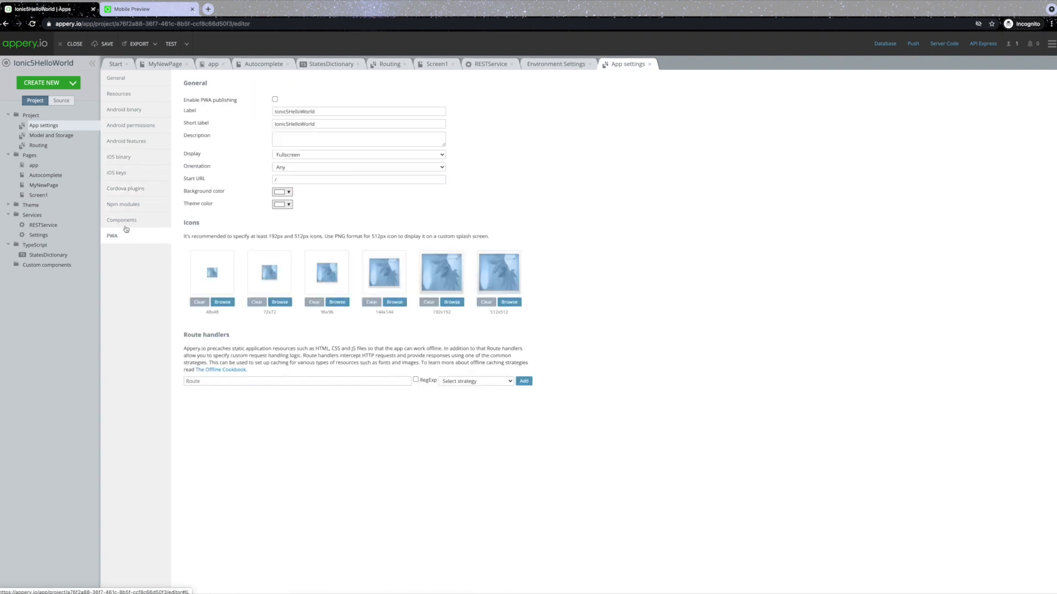
Step: Examine the project's model items, storage variables and page routing
click(59, 136)
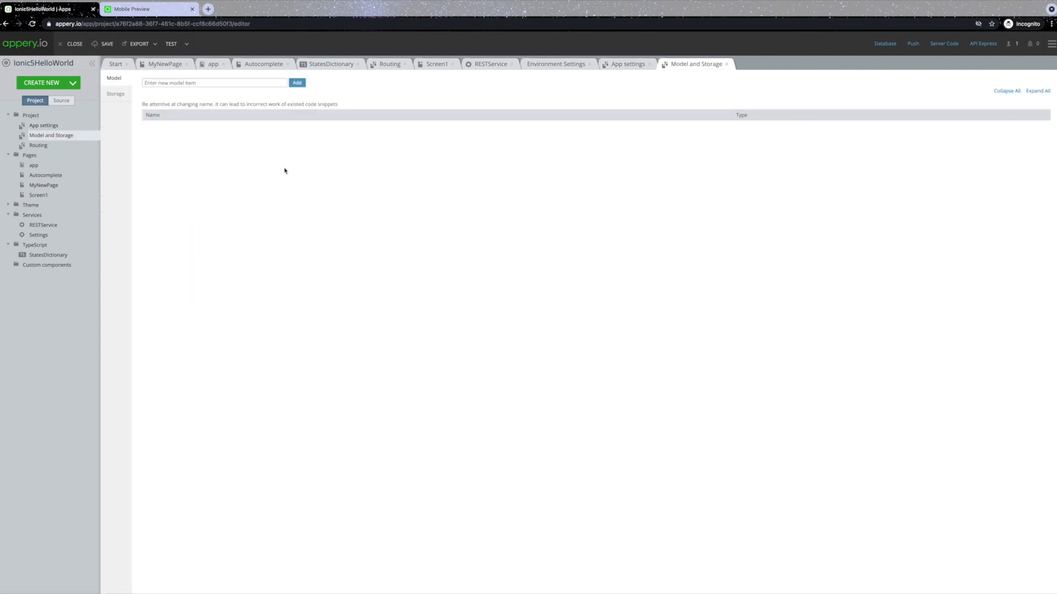
click(115, 94)
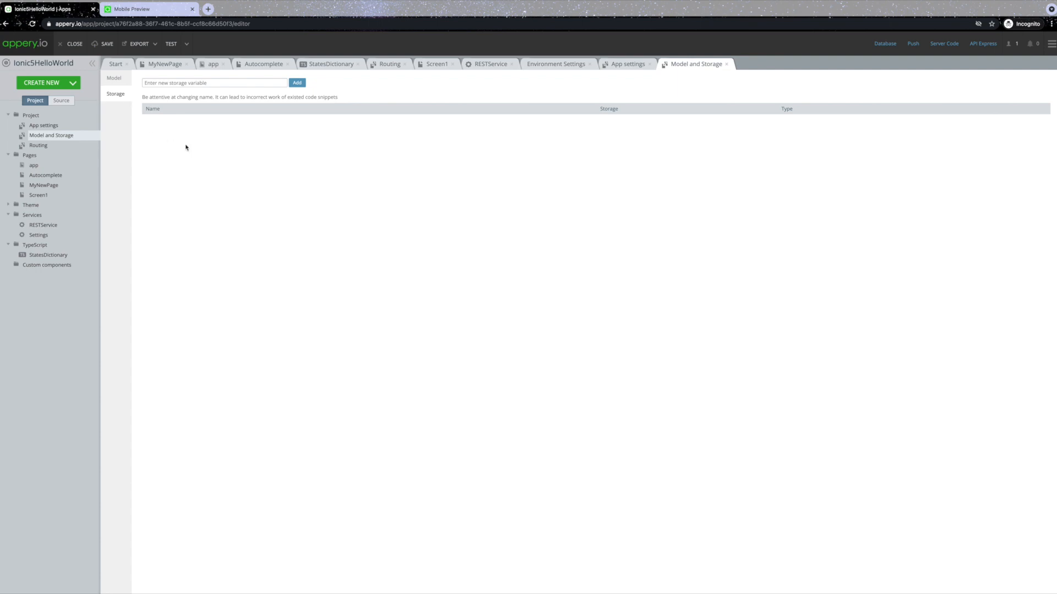
click(38, 146)
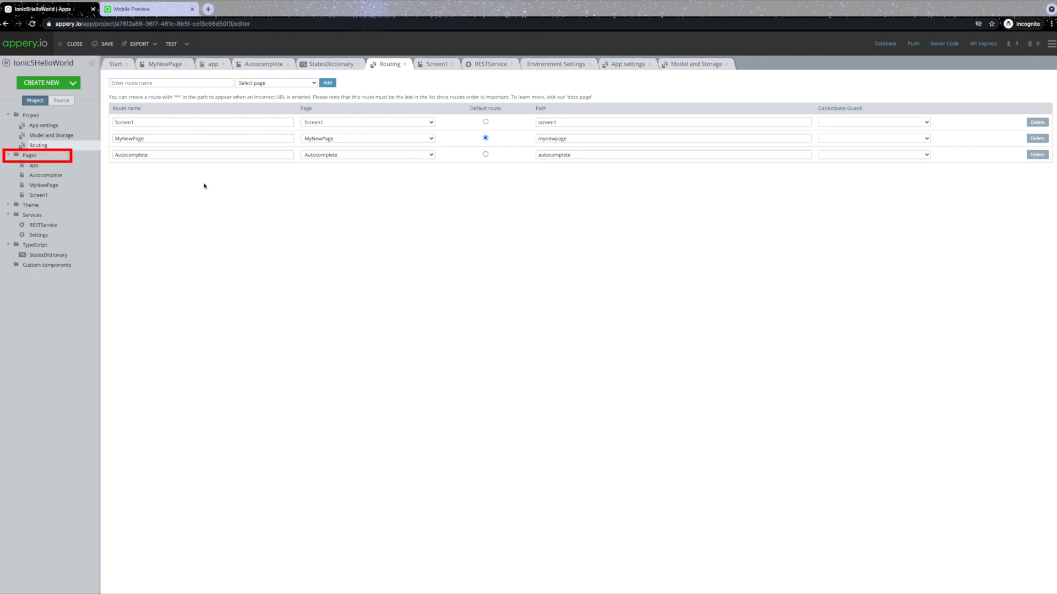
Step: View the MyNewPage design and the theme's variables file
mouse_move(93, 186)
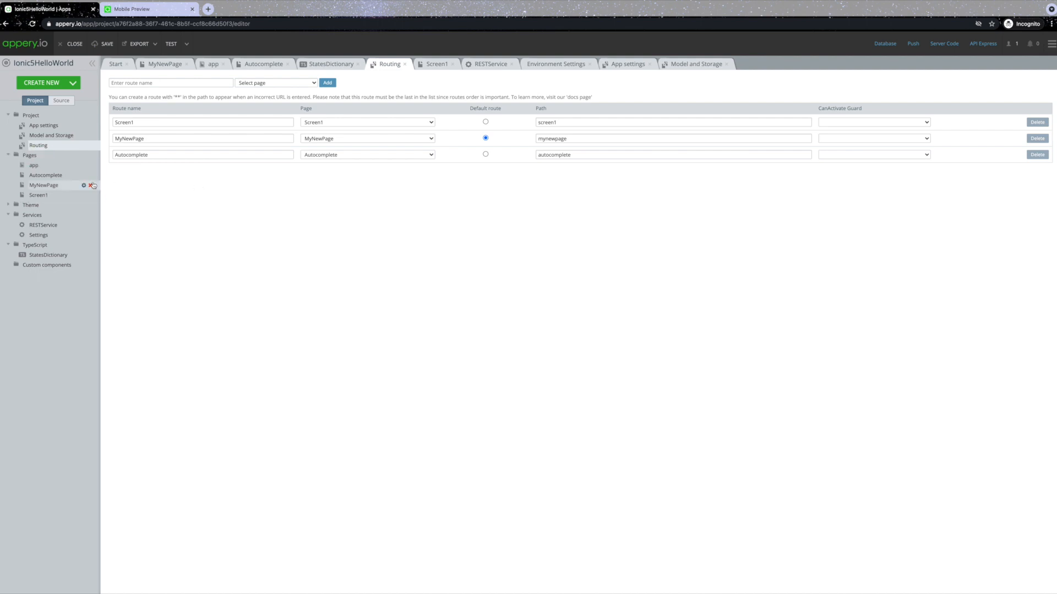
click(53, 186)
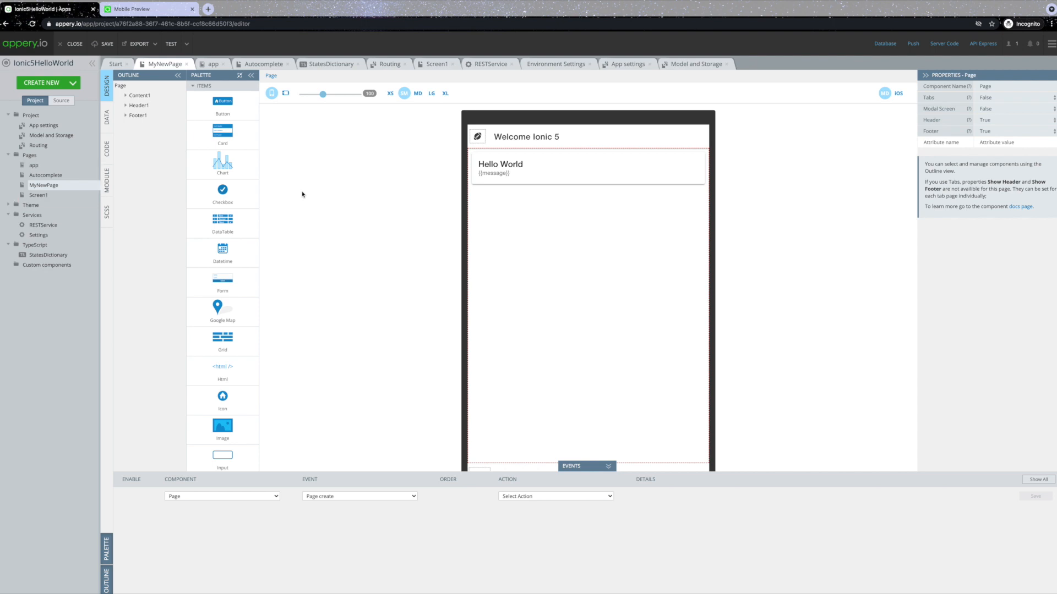
click(9, 205)
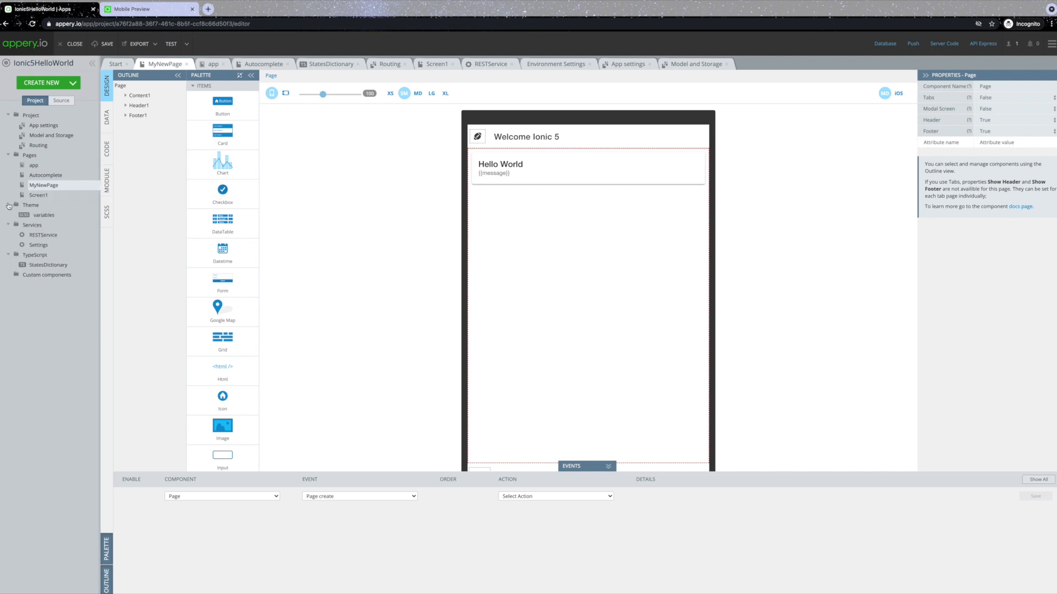
click(44, 215)
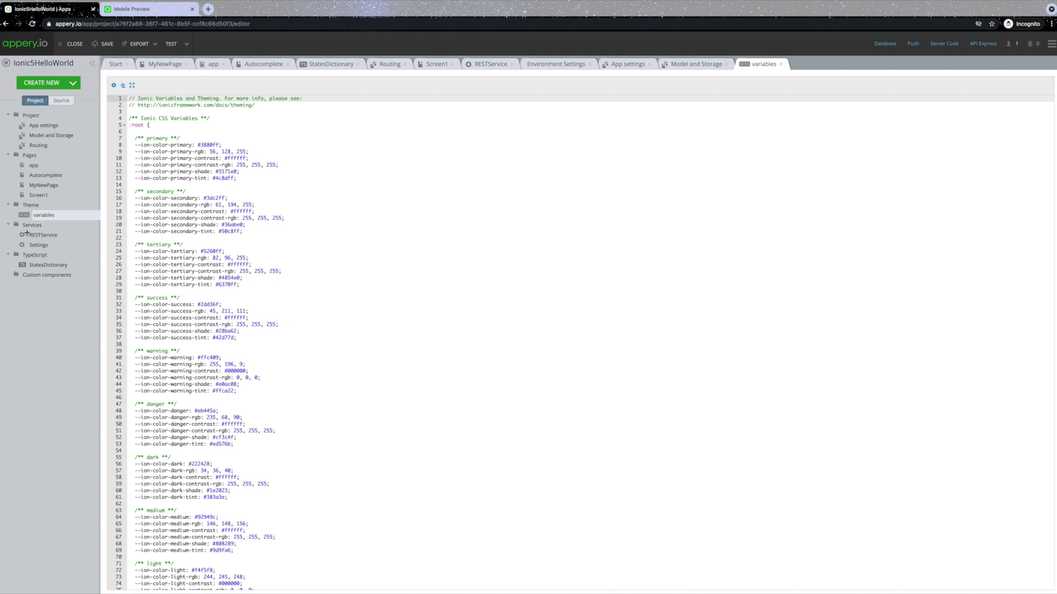
Step: View the RESTService and Settings services and check the item options available for RESTService
click(46, 236)
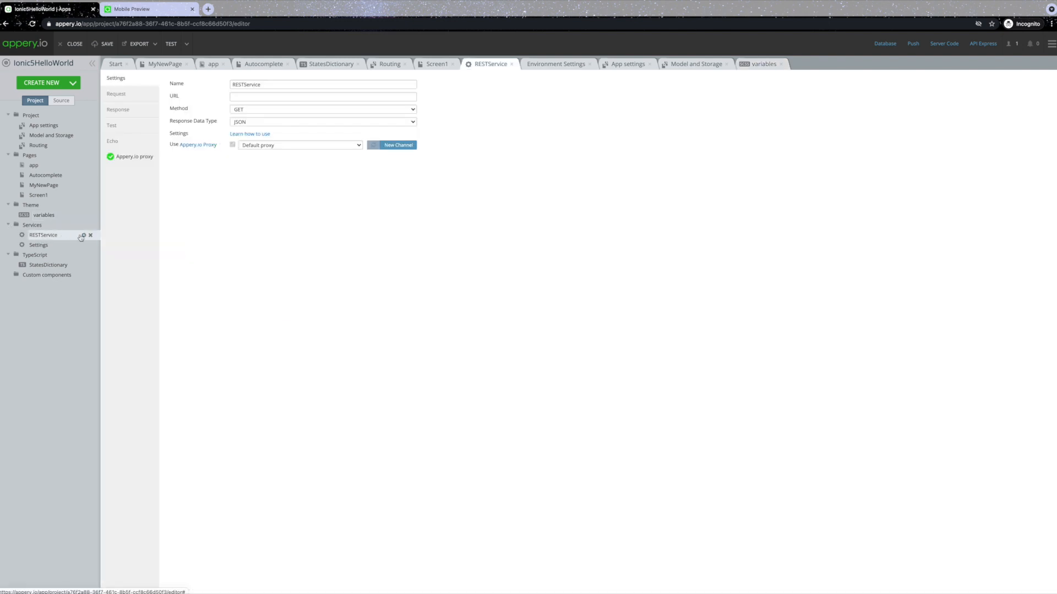
click(48, 245)
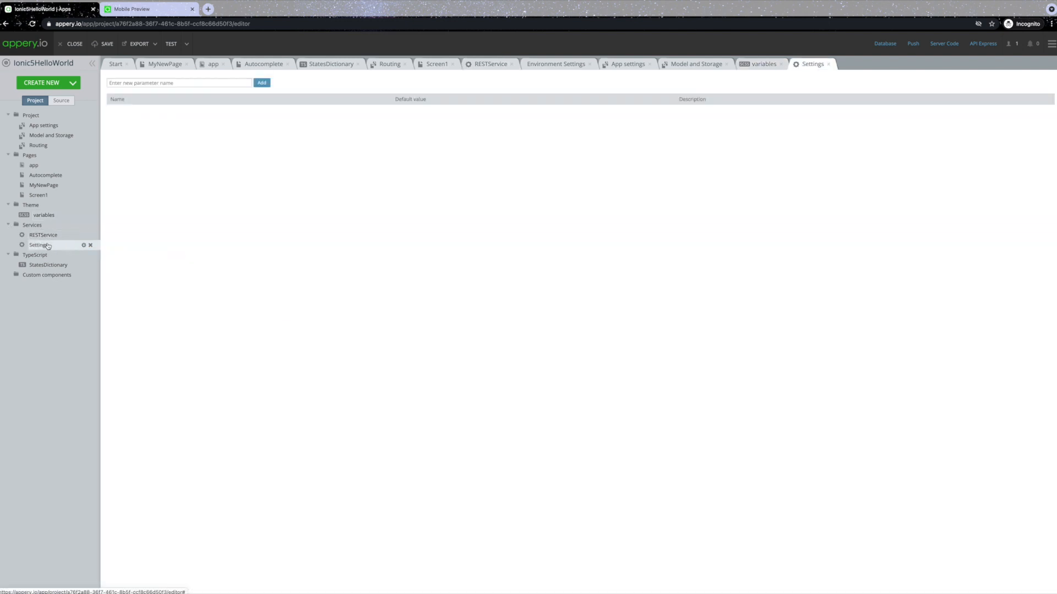
click(45, 235)
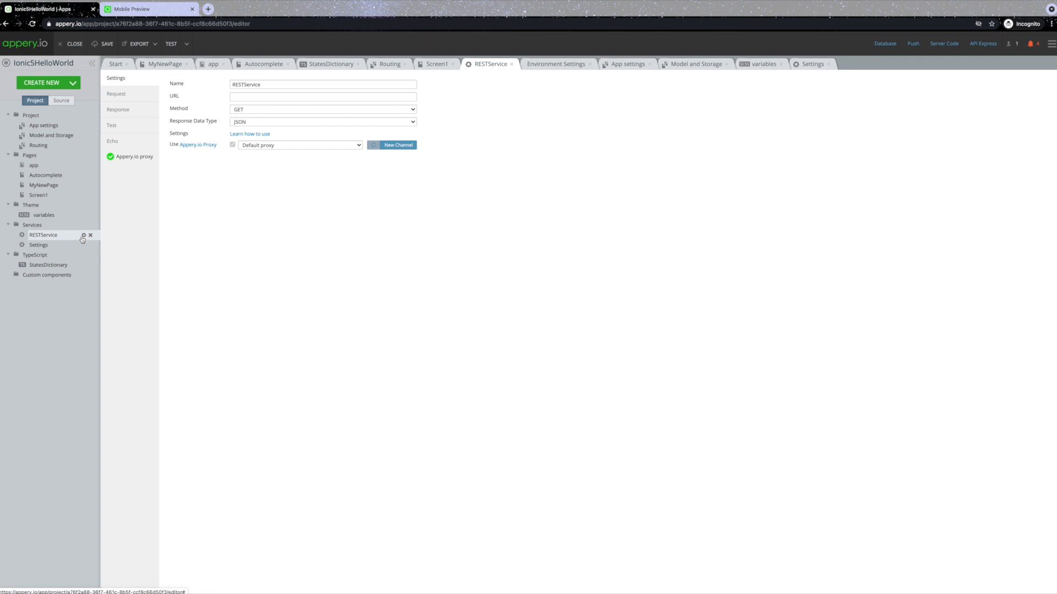
click(83, 236)
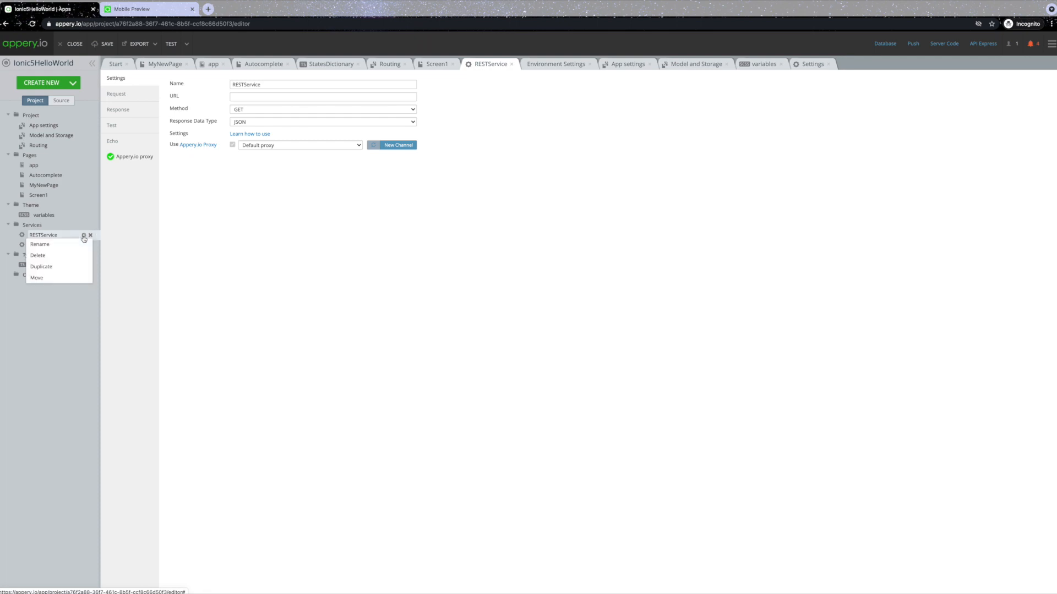
click(195, 342)
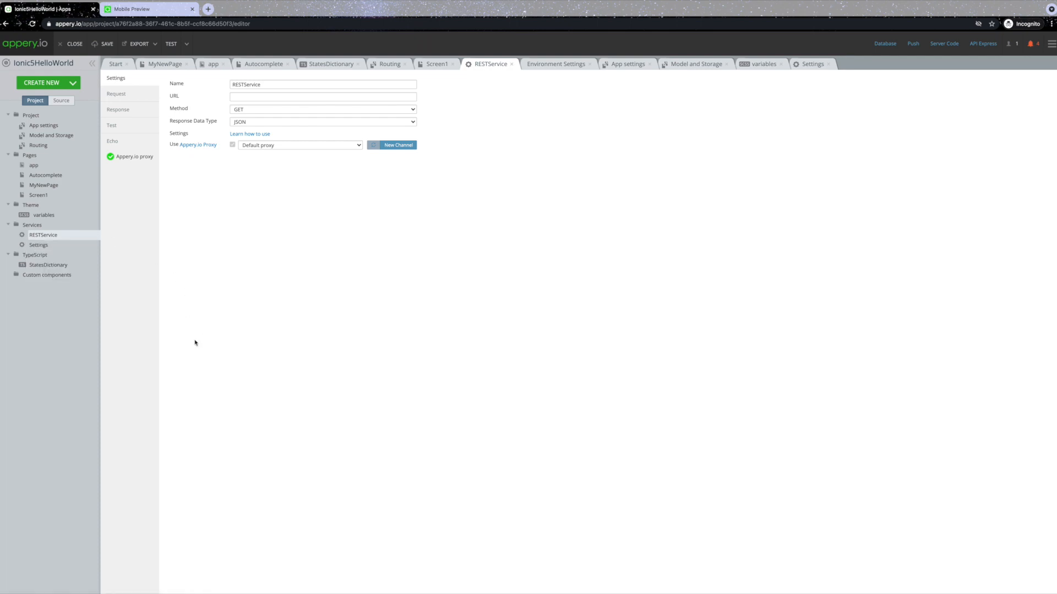
Step: Examine the StatesDictionary script, the Custom components folder and the code editor's environment settings
click(45, 266)
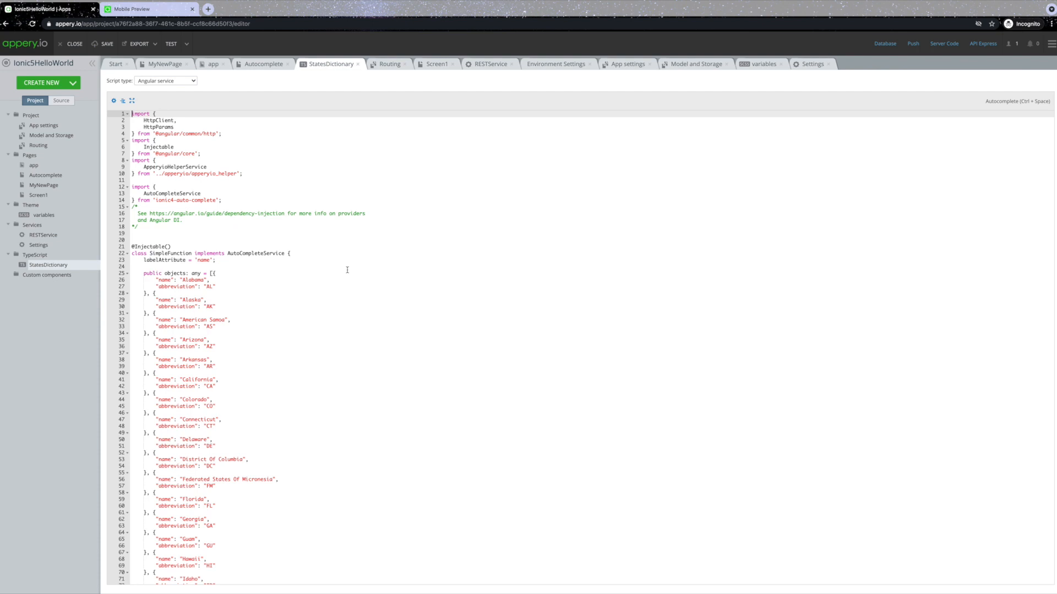
click(85, 266)
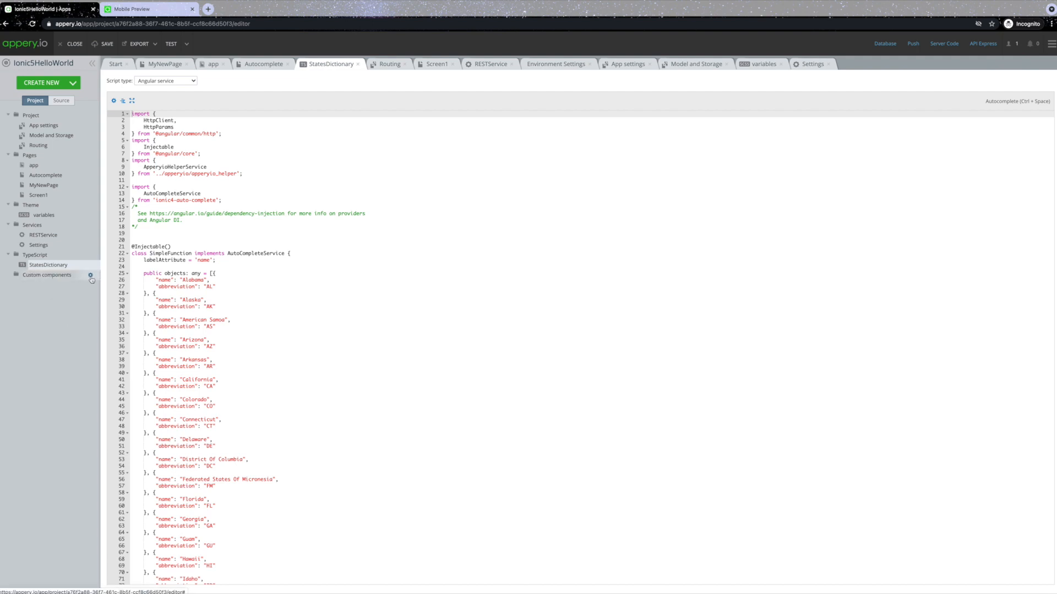
click(90, 276)
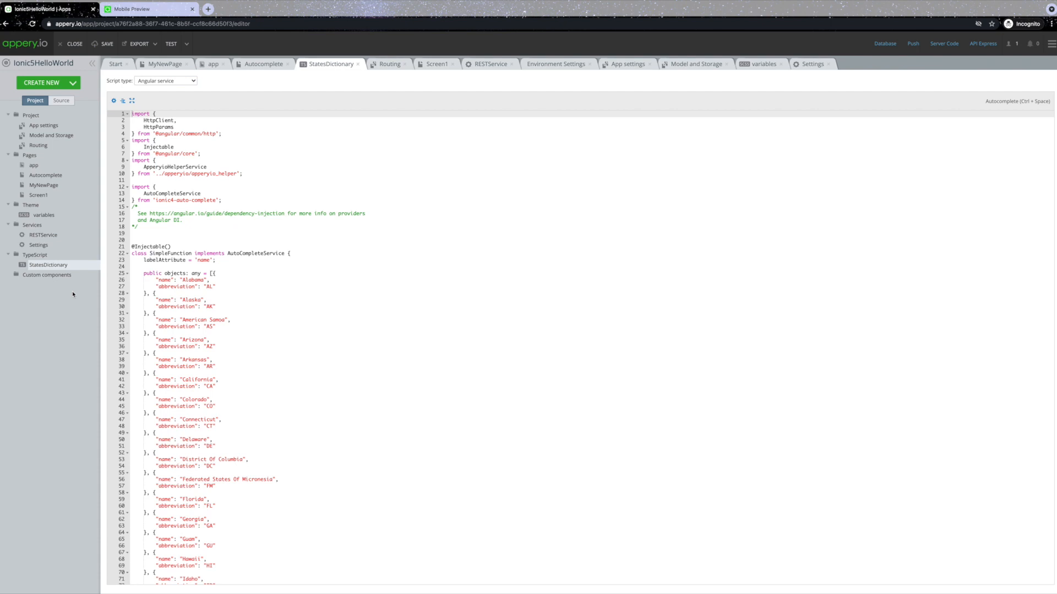
click(114, 101)
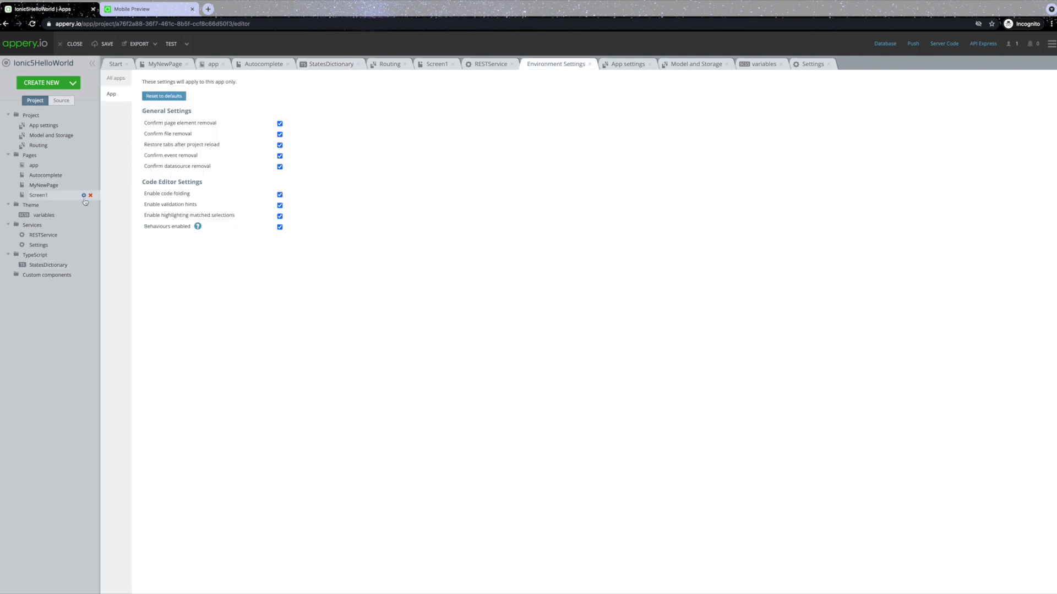
click(49, 265)
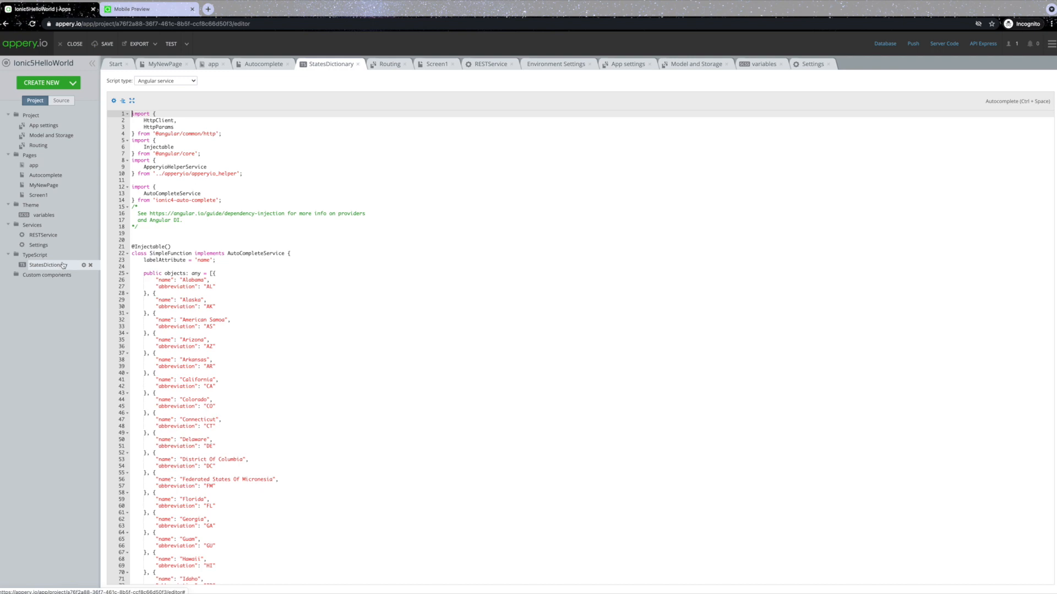
Step: Auto-format the StatesDictionary code, and switch its editor to full screen and back
click(123, 103)
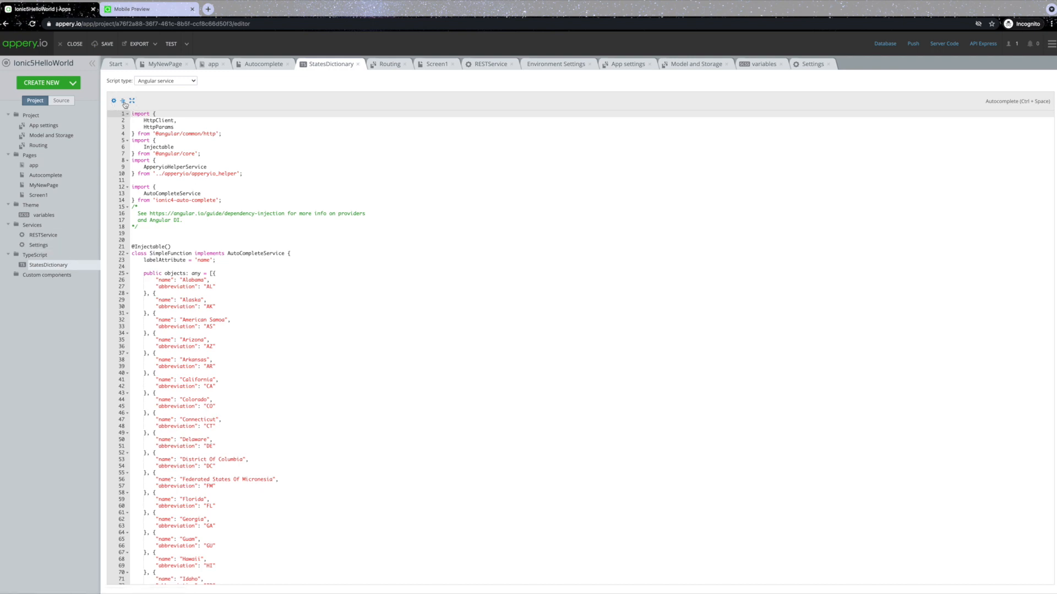
click(131, 101)
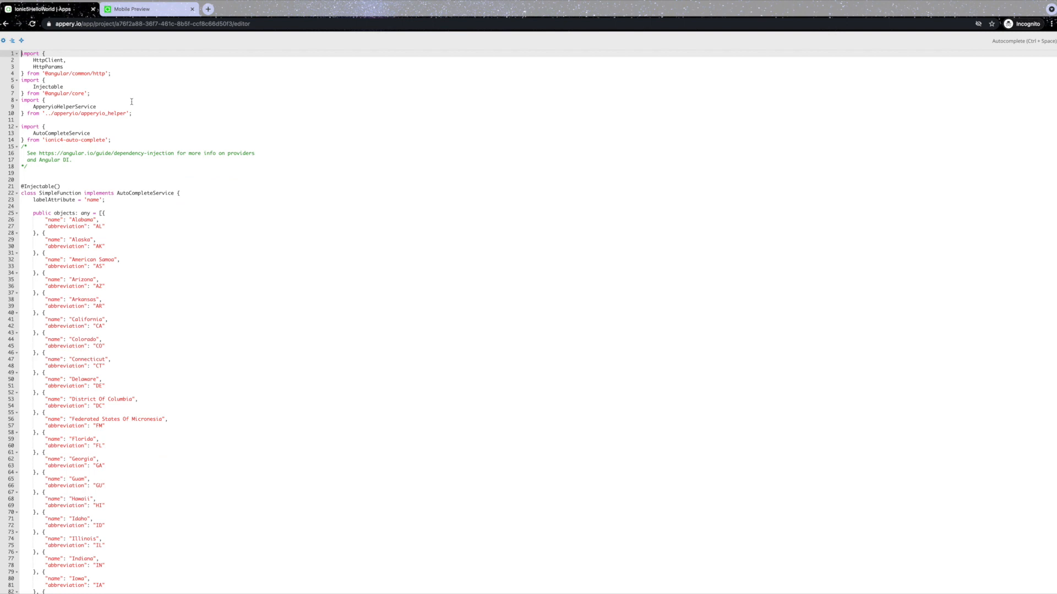
click(21, 41)
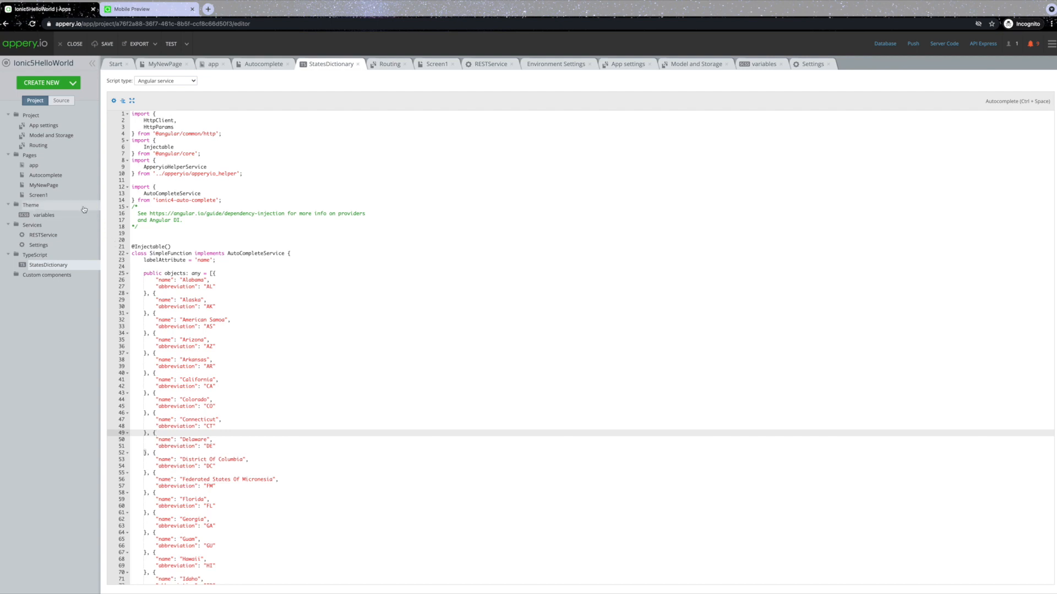
Step: Check the item options for the Screen1 page and open that page
mouse_move(84, 197)
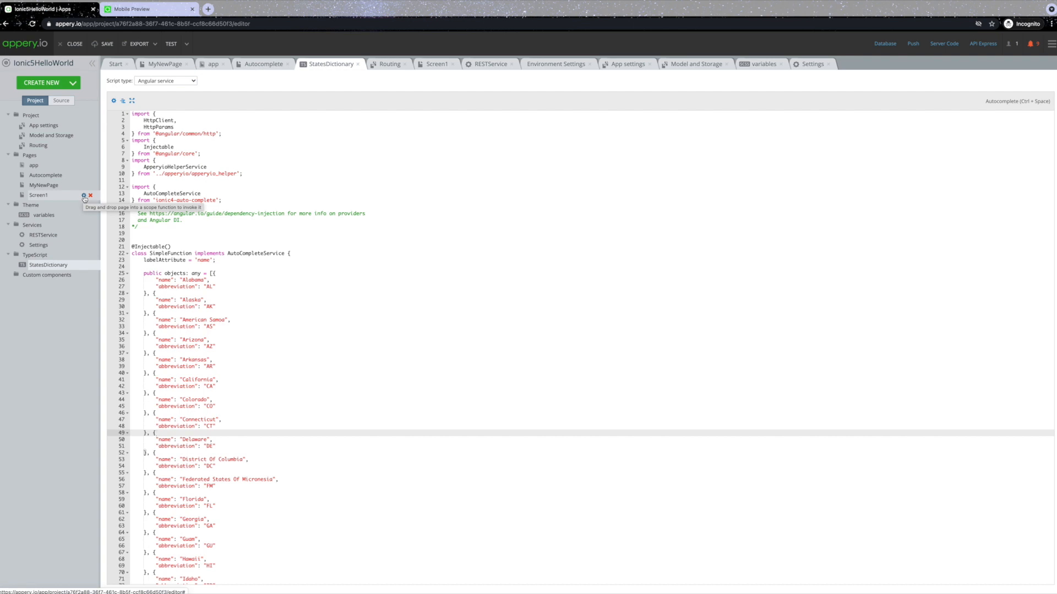
click(83, 196)
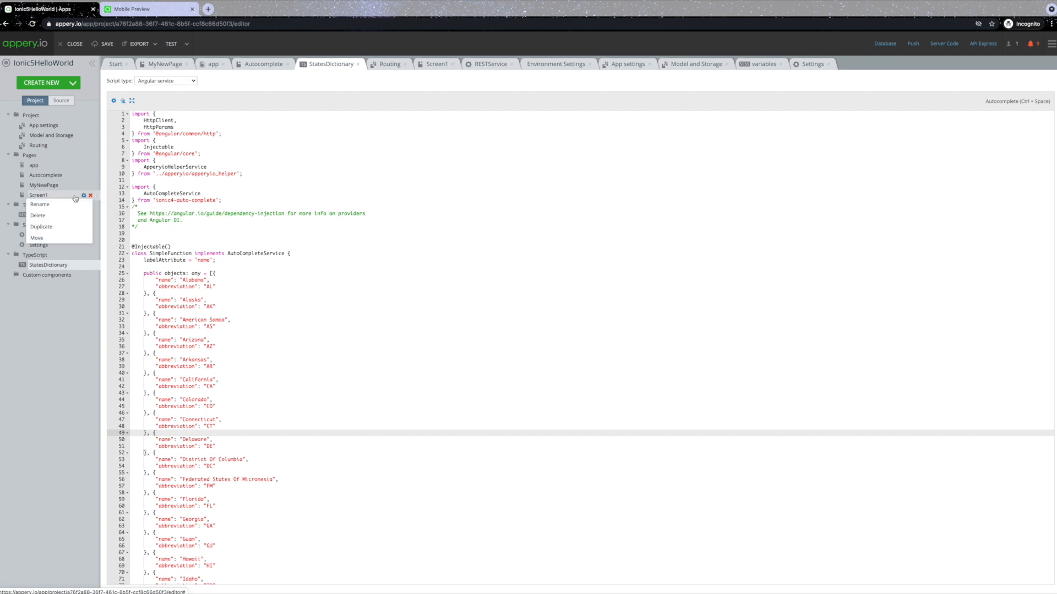
click(73, 197)
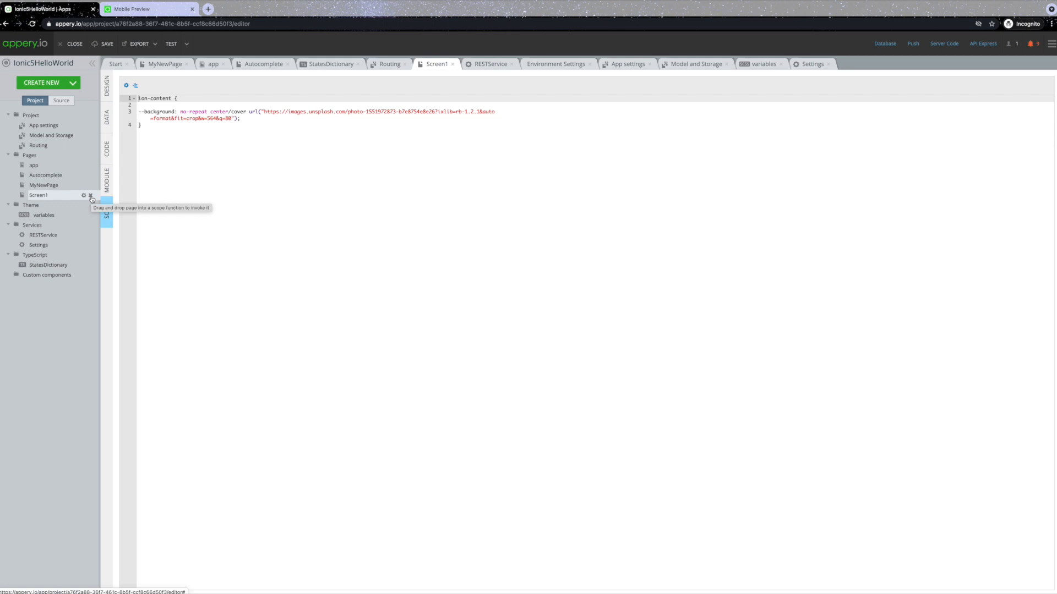
Step: Delete the Screen1 and Autocomplete pages from the project
click(91, 196)
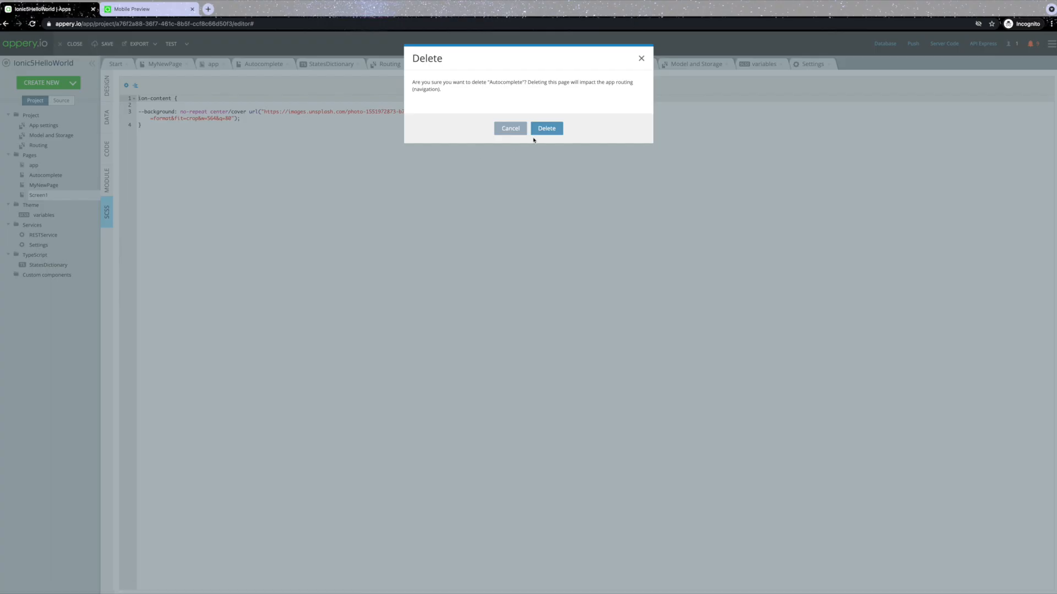
click(545, 128)
click(91, 185)
click(546, 128)
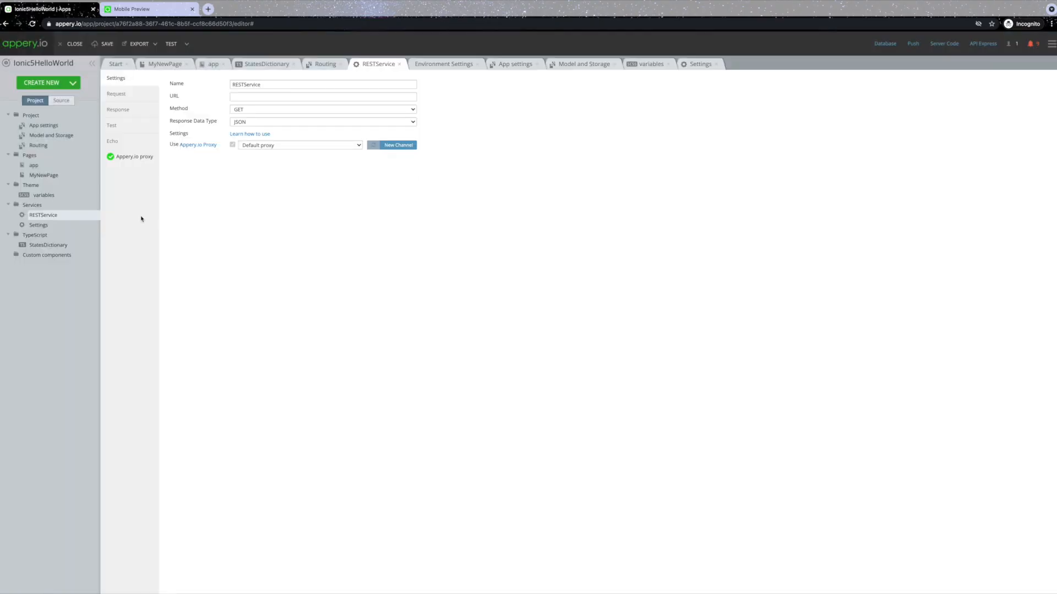
Step: Delete the RESTService service and the StatesDictionary script from the project
click(91, 215)
click(546, 121)
click(92, 235)
click(547, 121)
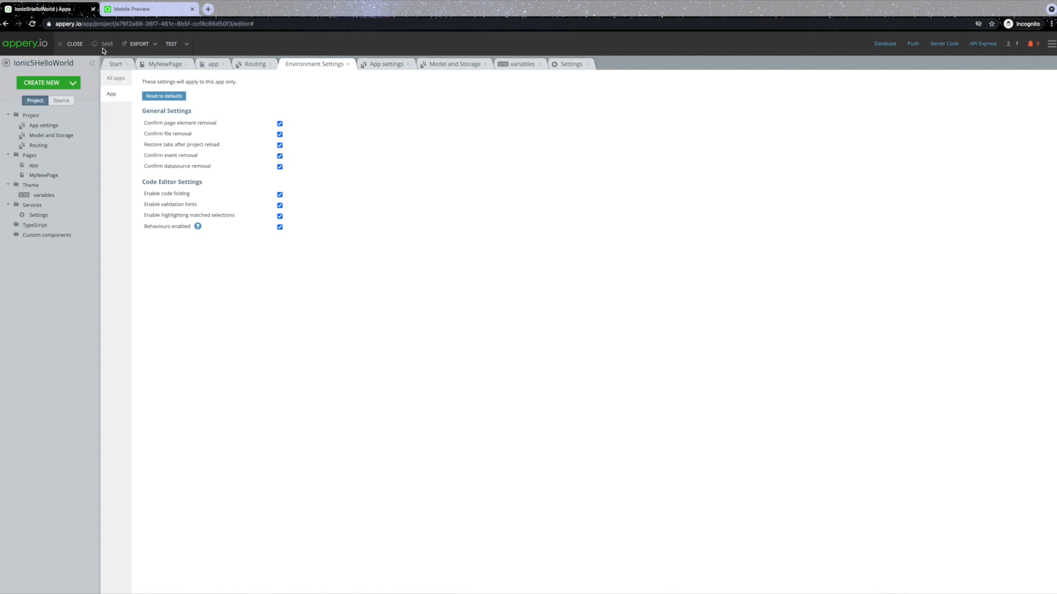
Step: Test the cleaned-up app in the mobile preview and return to the App Builder
click(172, 44)
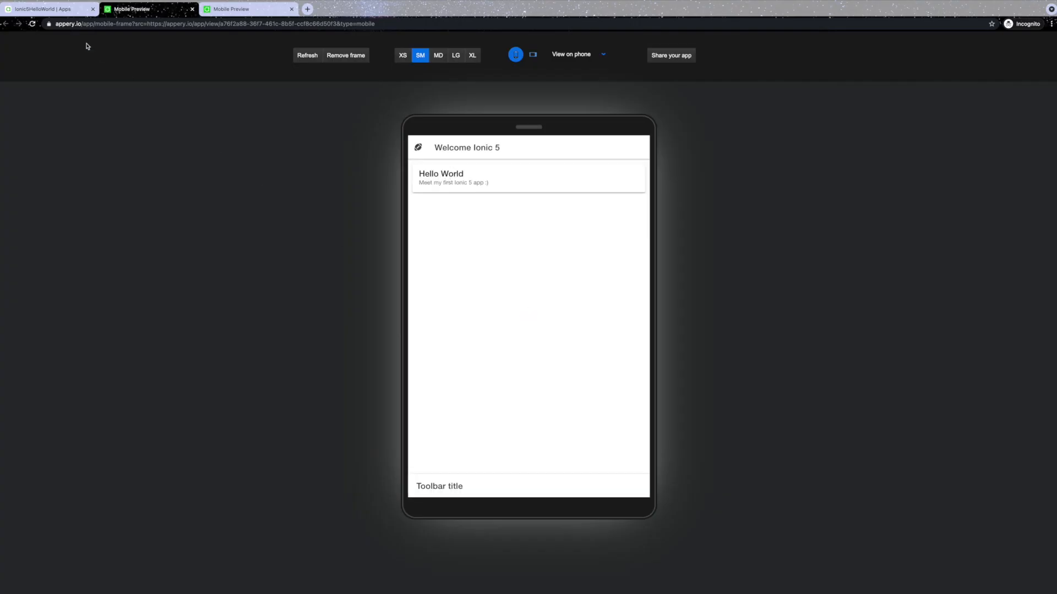
click(59, 9)
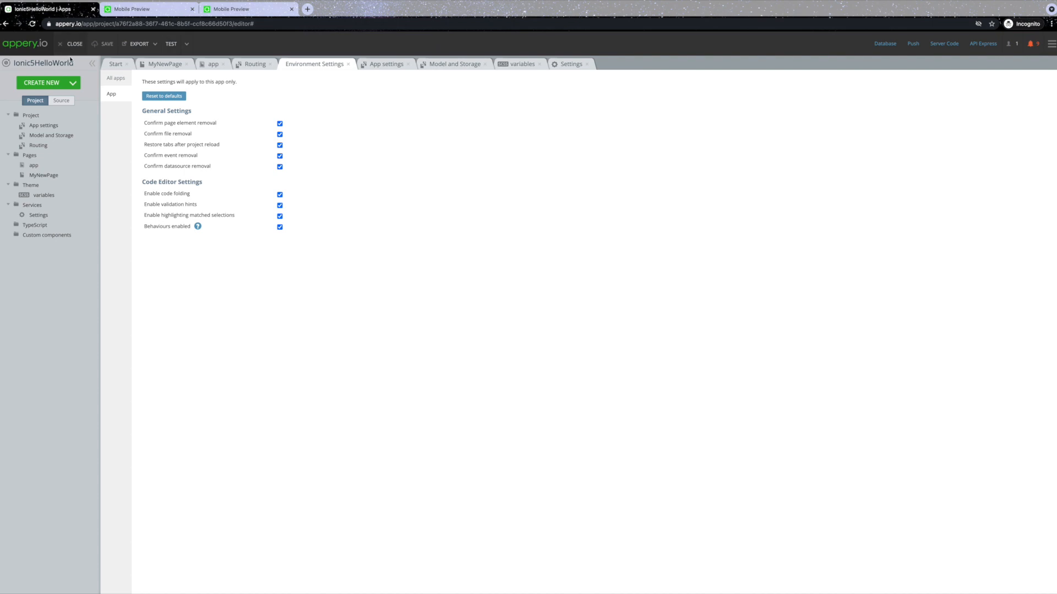
Step: Switch the project tree to its source view and expand IONIC, src, app and the MyNewPage folder
click(68, 104)
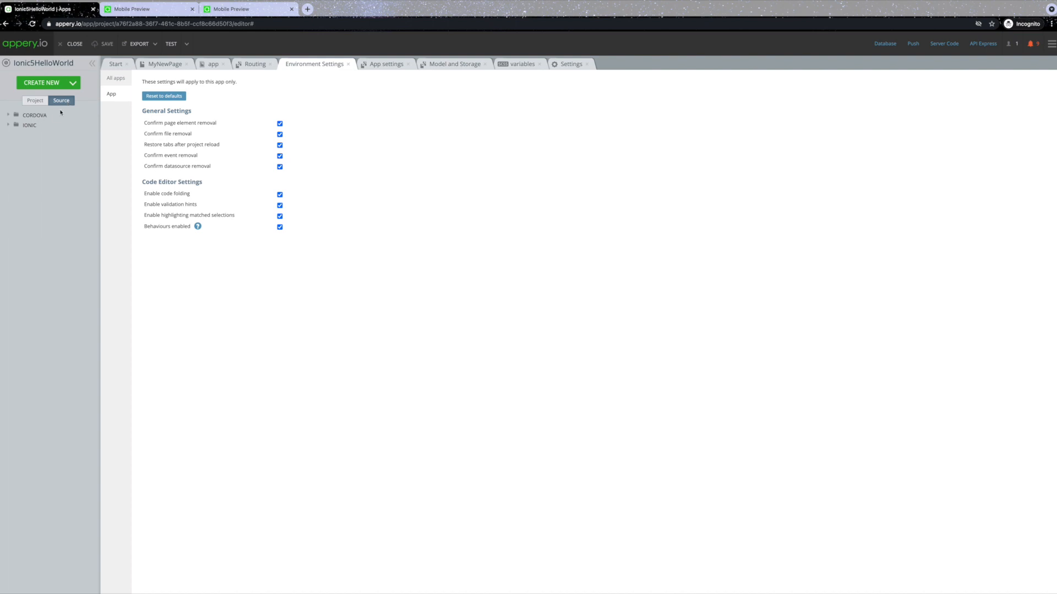
click(8, 125)
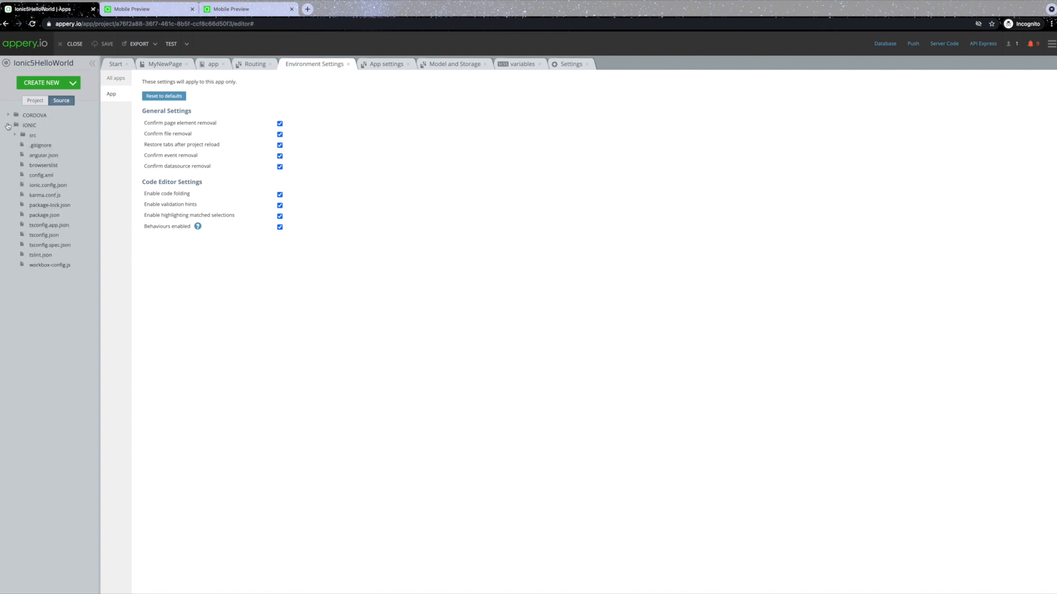
click(15, 135)
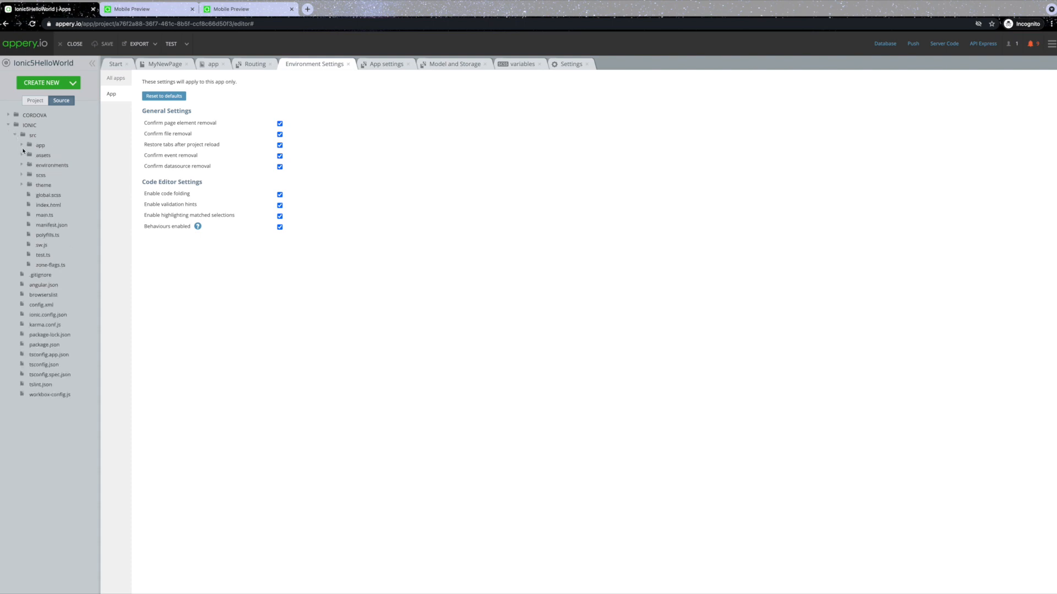
click(21, 145)
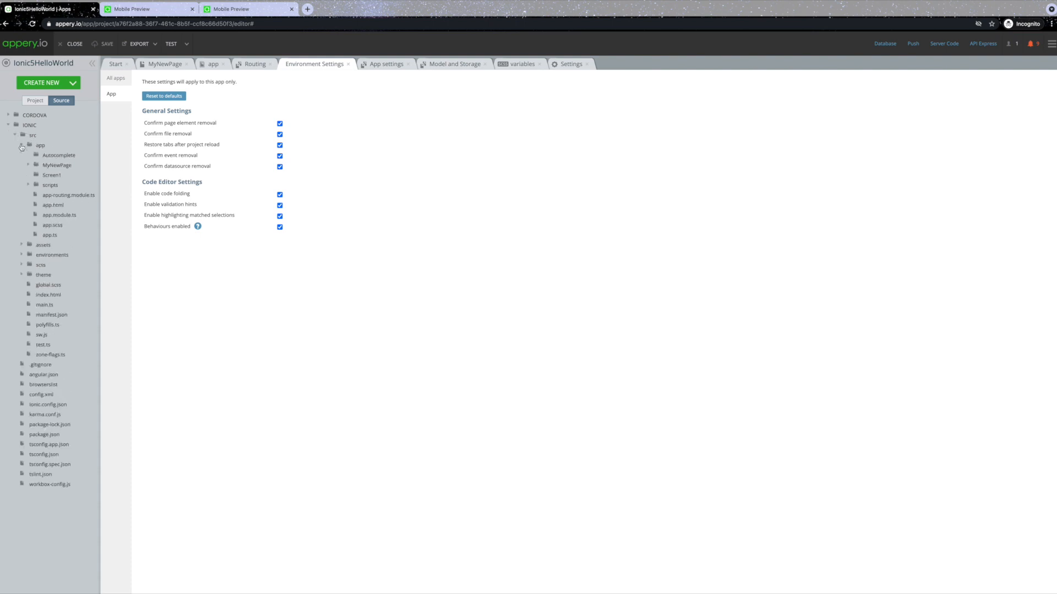
click(28, 166)
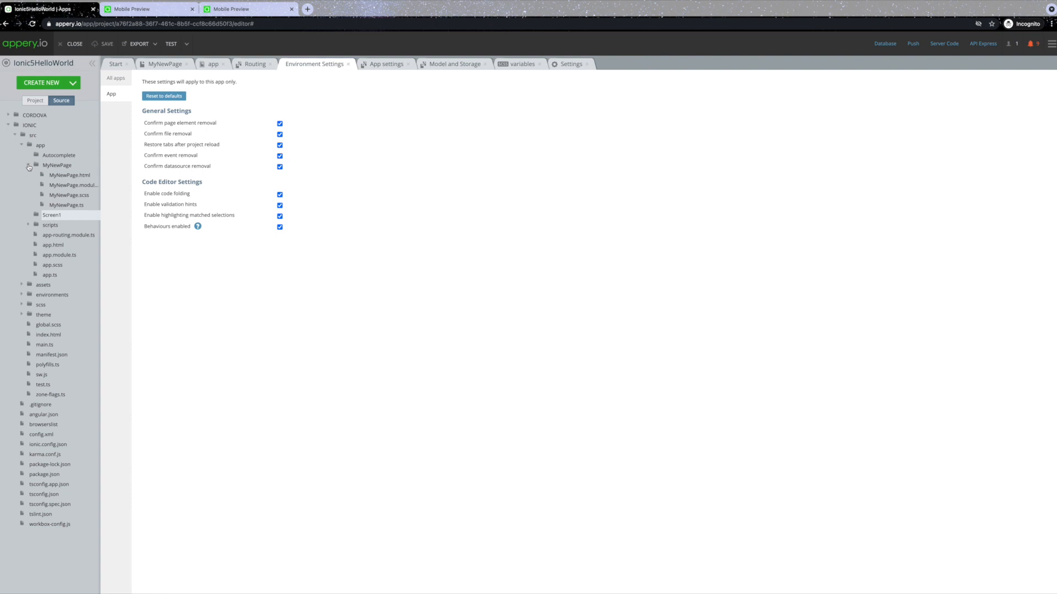
Step: Check the available options for the MyNewPage.html file and for the Screen1 folder in the source tree
mouse_move(78, 177)
click(91, 177)
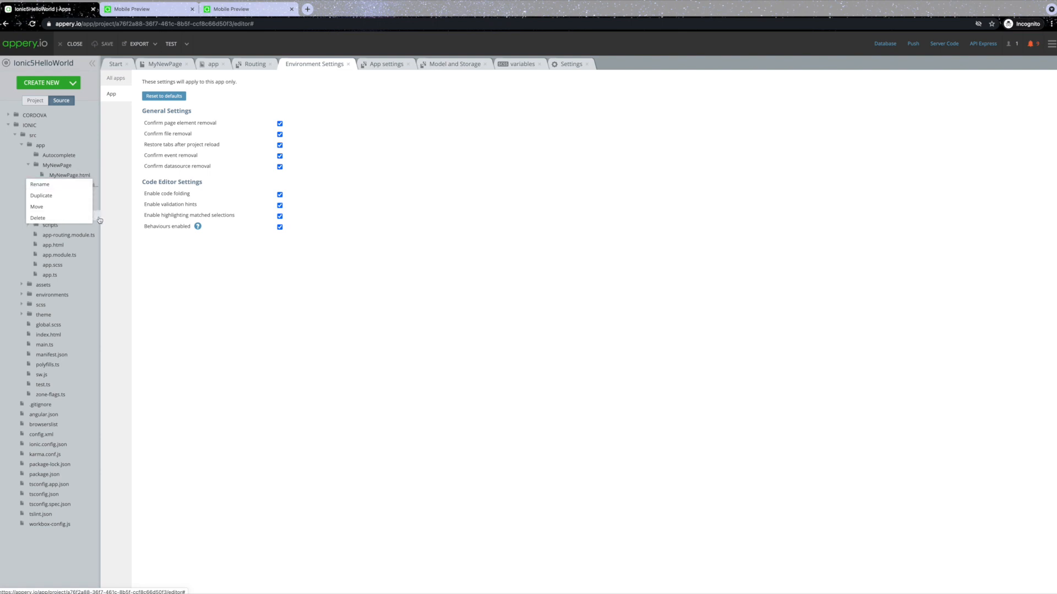
click(110, 201)
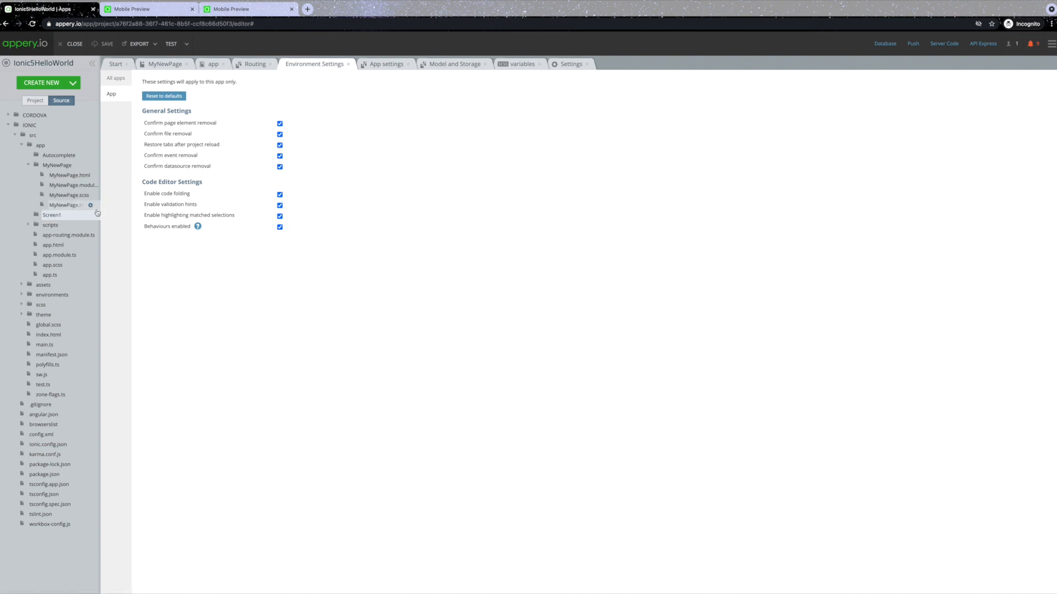
click(91, 216)
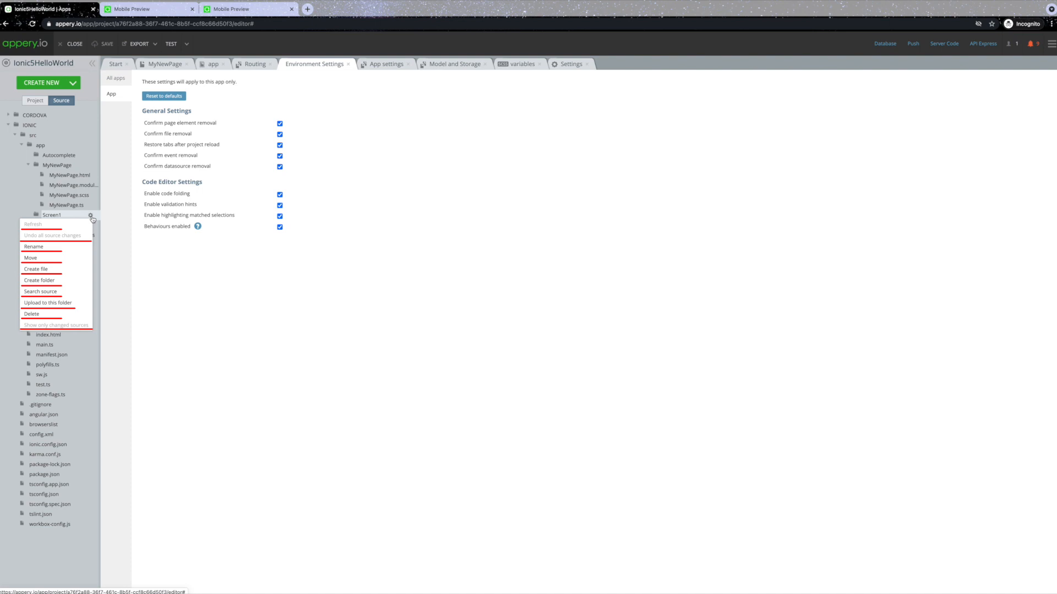
click(122, 229)
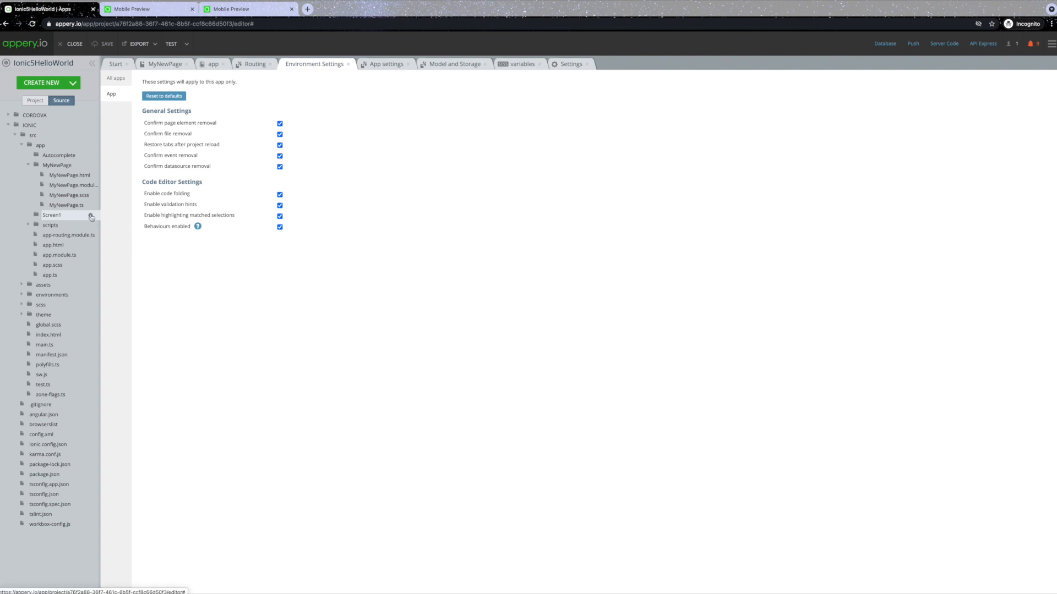
Step: Close the Ionic5HelloWorld project in the App Builder and open Appery.io's help resources from the dashboard
click(72, 48)
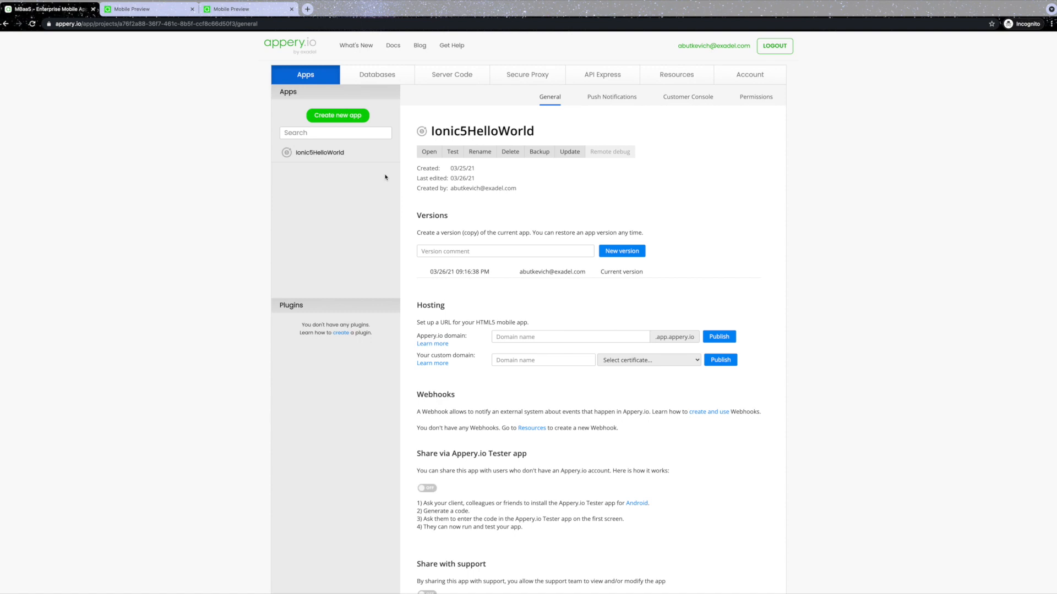
click(452, 50)
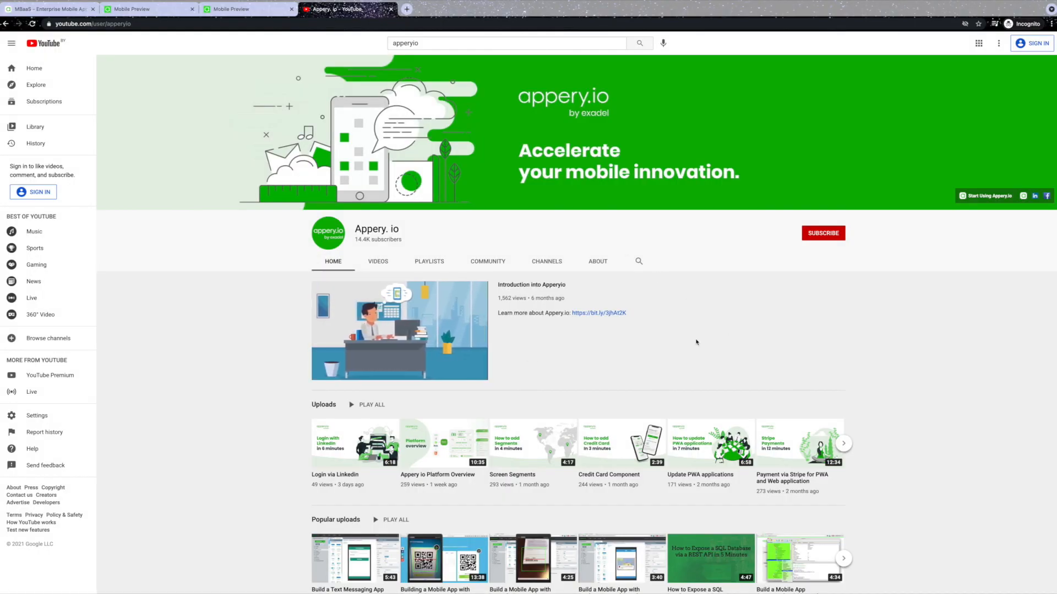
Step: Browse the full list of uploaded videos on Appery.io's YouTube channel
click(378, 262)
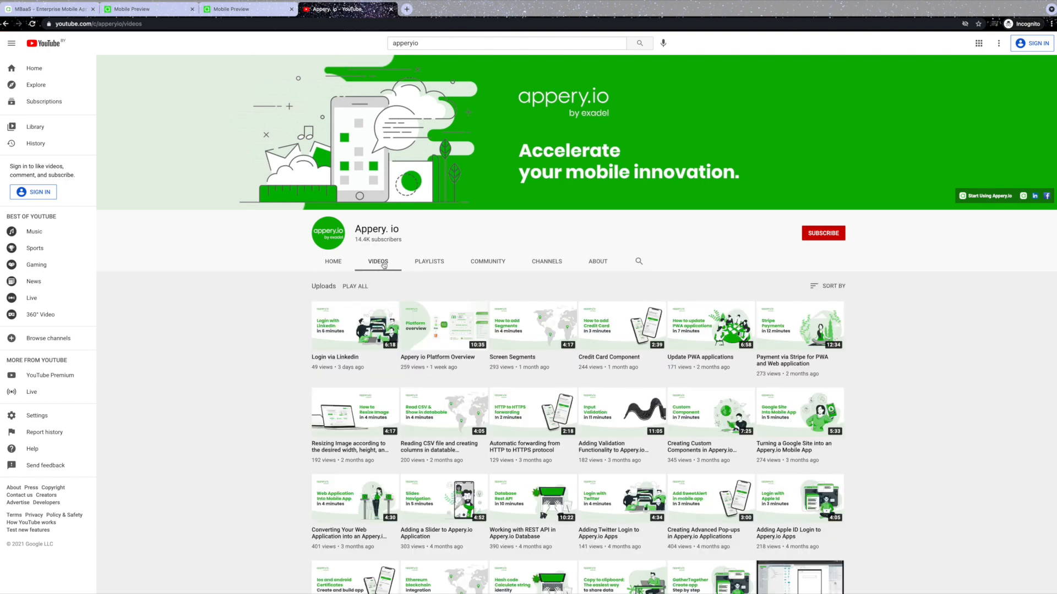
scroll(917, 377, down, 5)
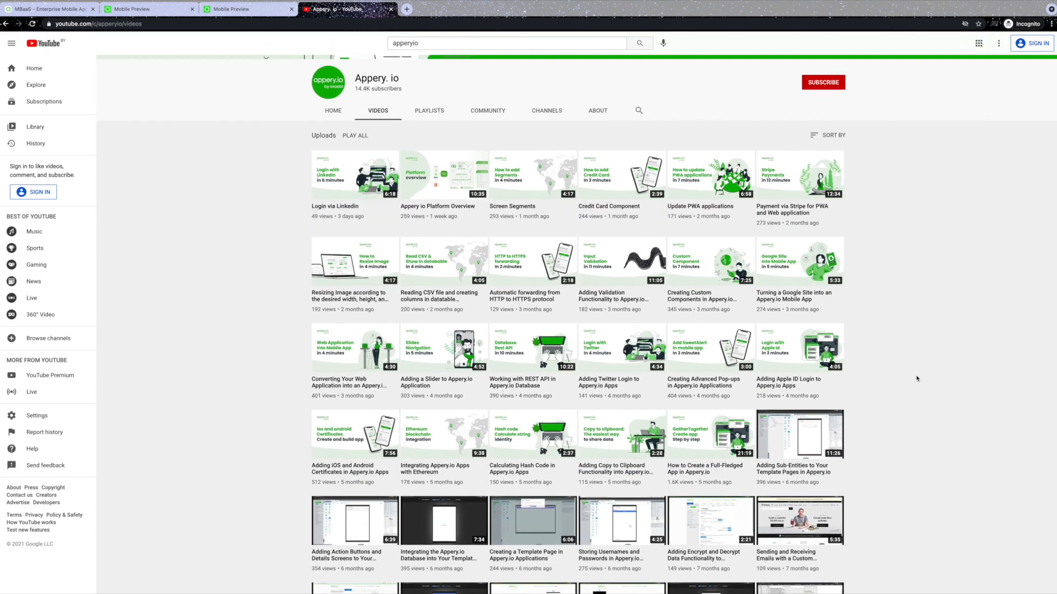
scroll(917, 378, down, 8)
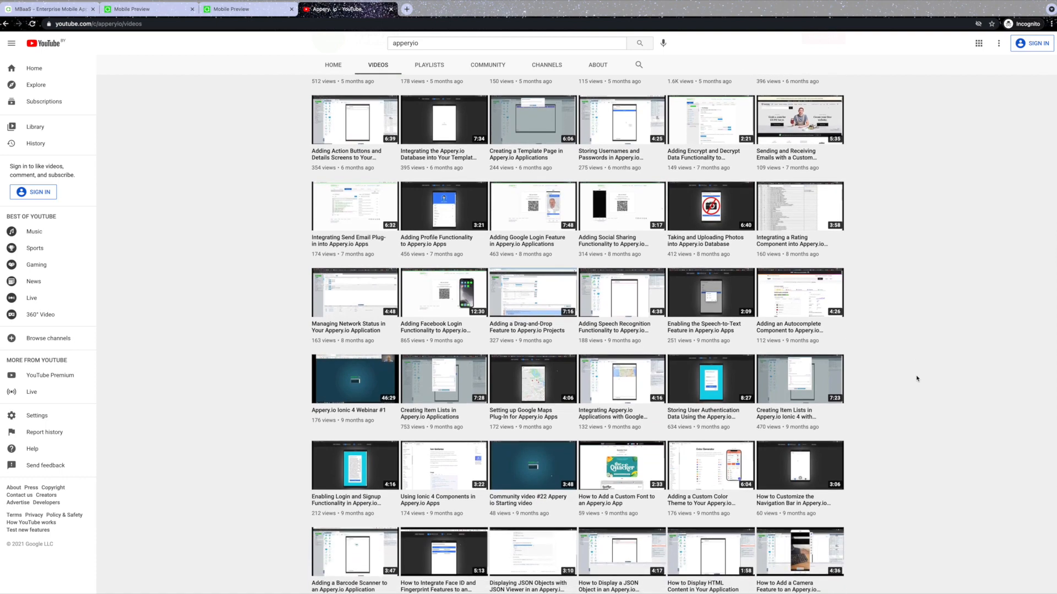
scroll(917, 379, down, 2)
scroll(917, 378, up, 9)
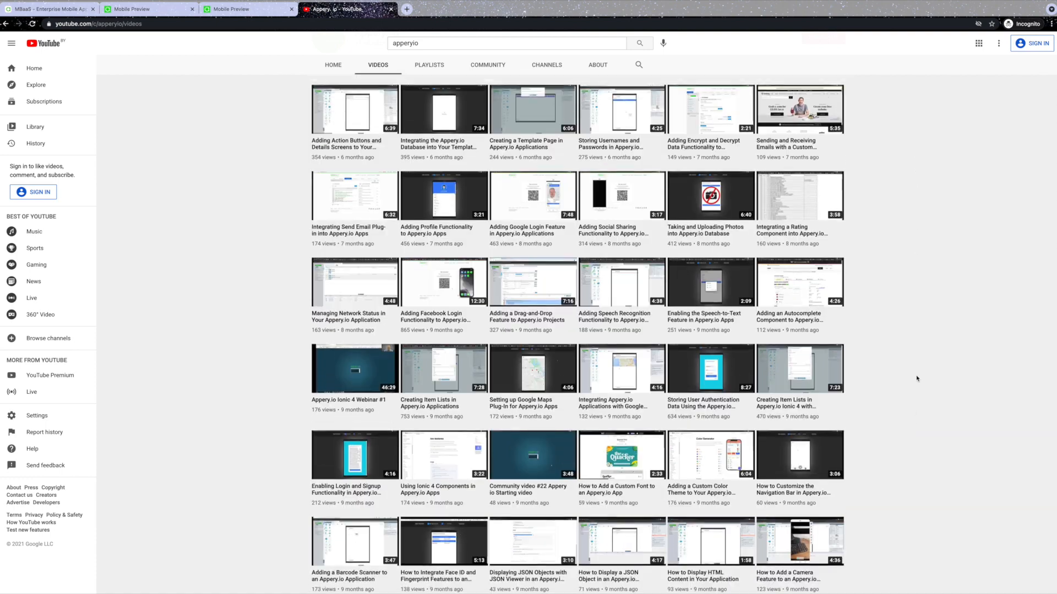
scroll(917, 379, up, 6)
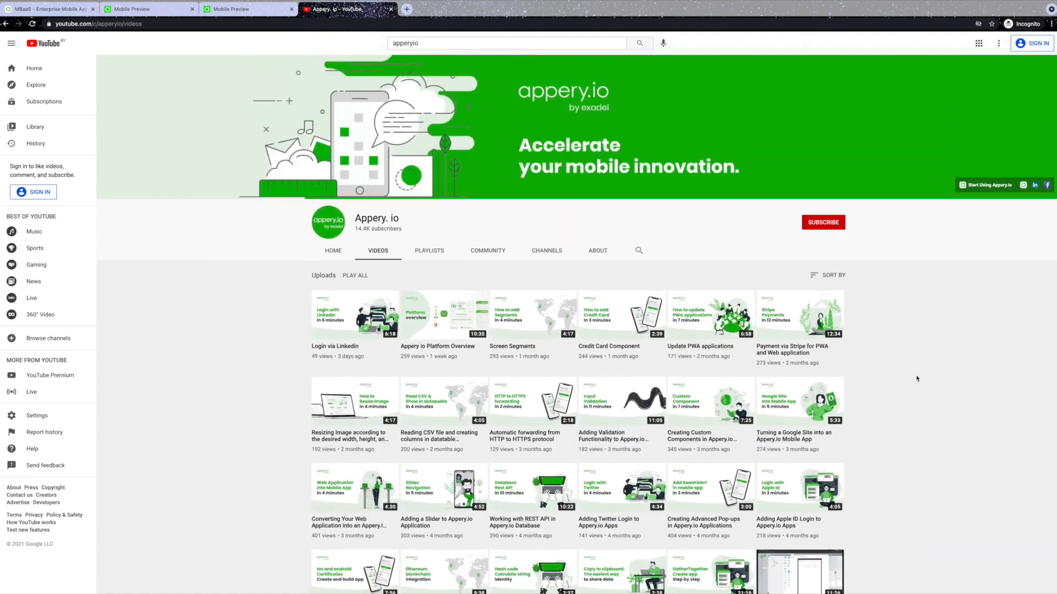